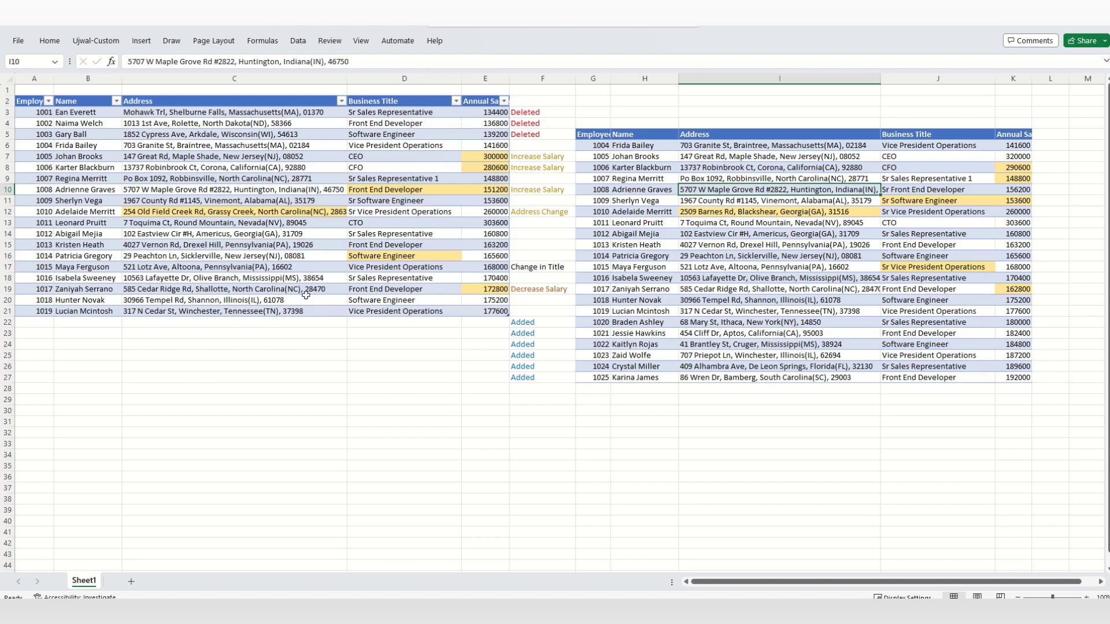
Examine the original employee table in A3:E21, including its first record's fields and the Employee ID column
left_click_drag(40, 110, 506, 313)
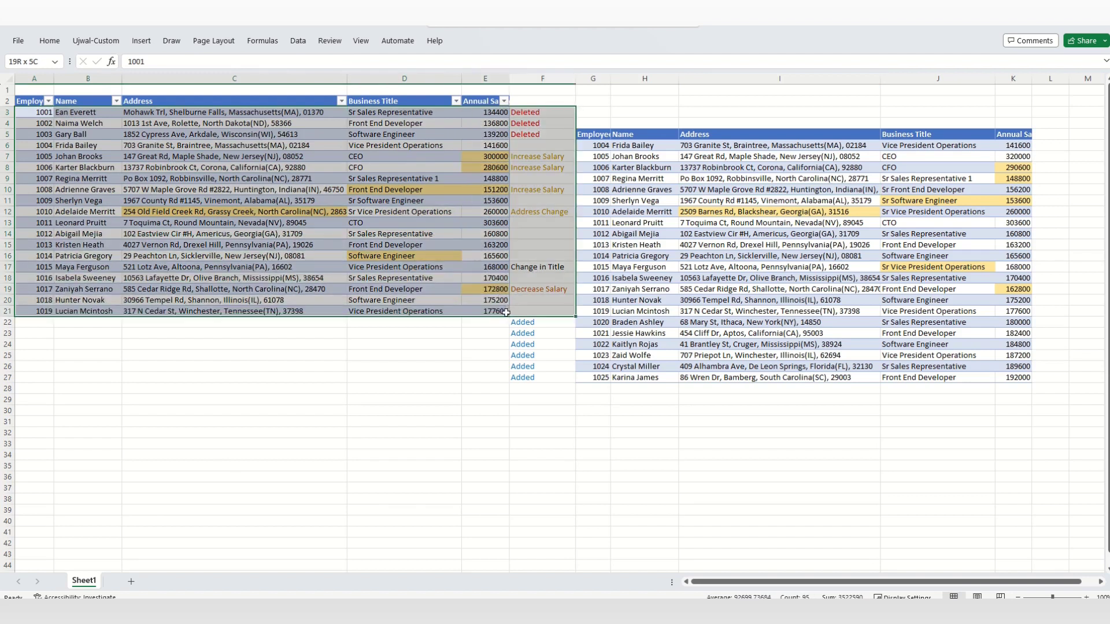
left_click(485, 278)
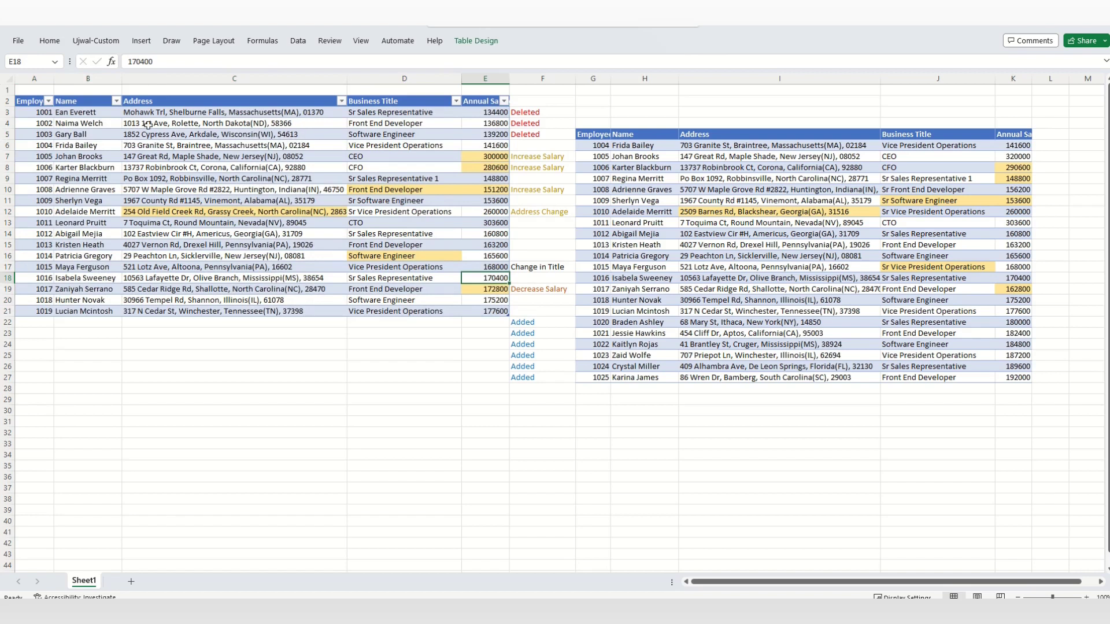
left_click(32, 112)
left_click(89, 114)
left_click(170, 114)
left_click(404, 112)
left_click(485, 112)
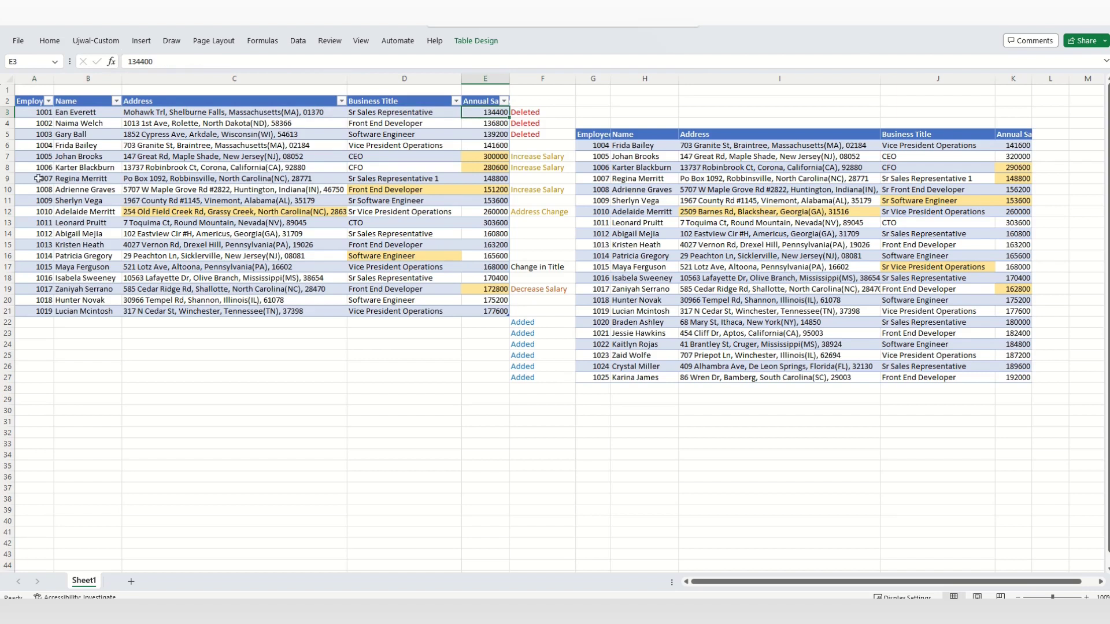
left_click_drag(38, 114, 45, 310)
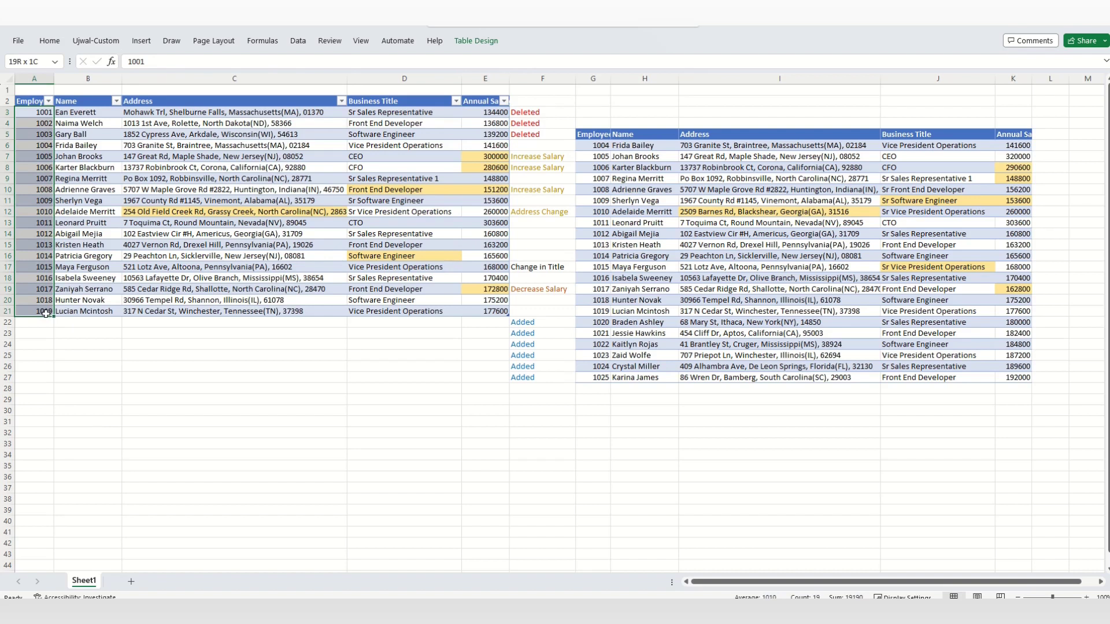
left_click(256, 233)
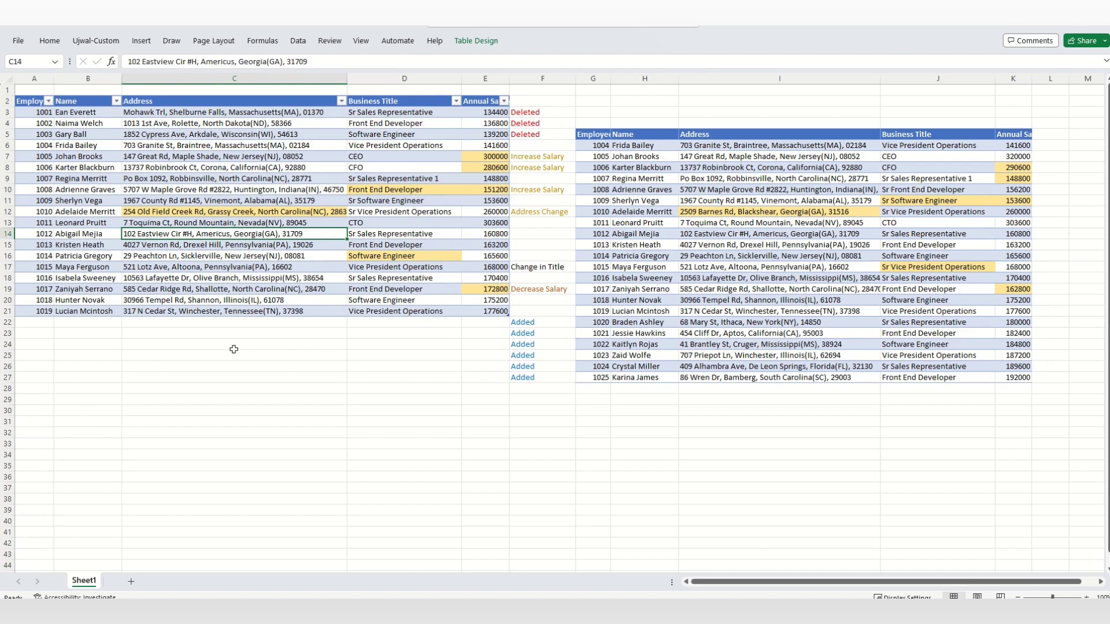
Compare the extent of the original employee table with the updated table beside it
left_click_drag(39, 111, 505, 312)
left_click(285, 197)
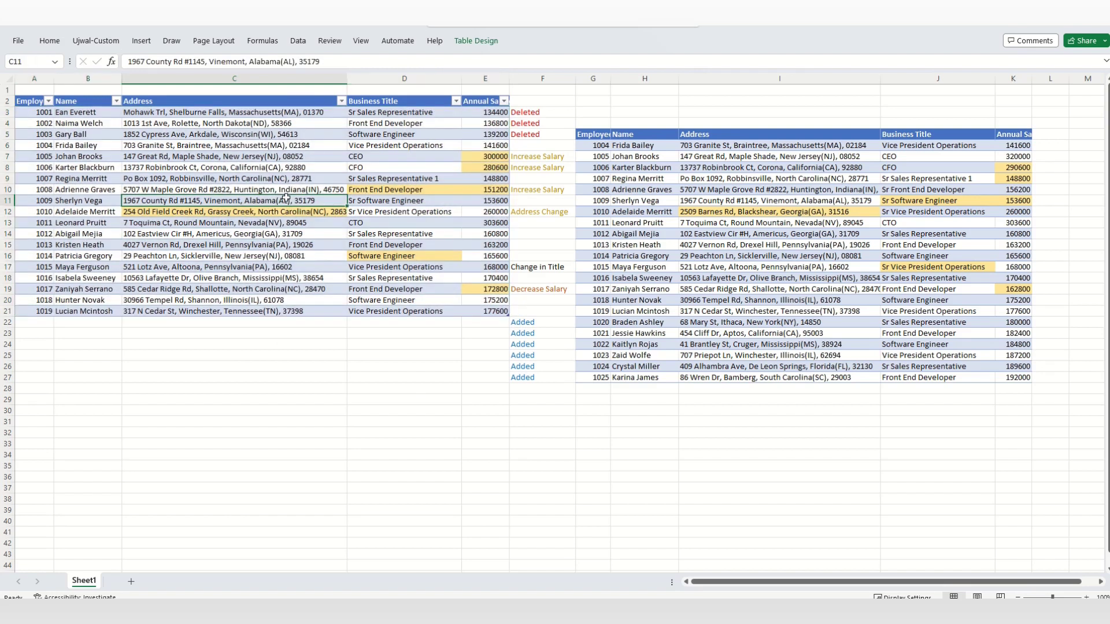
left_click(790, 214)
left_click_drag(593, 147, 1038, 386)
left_click(945, 332)
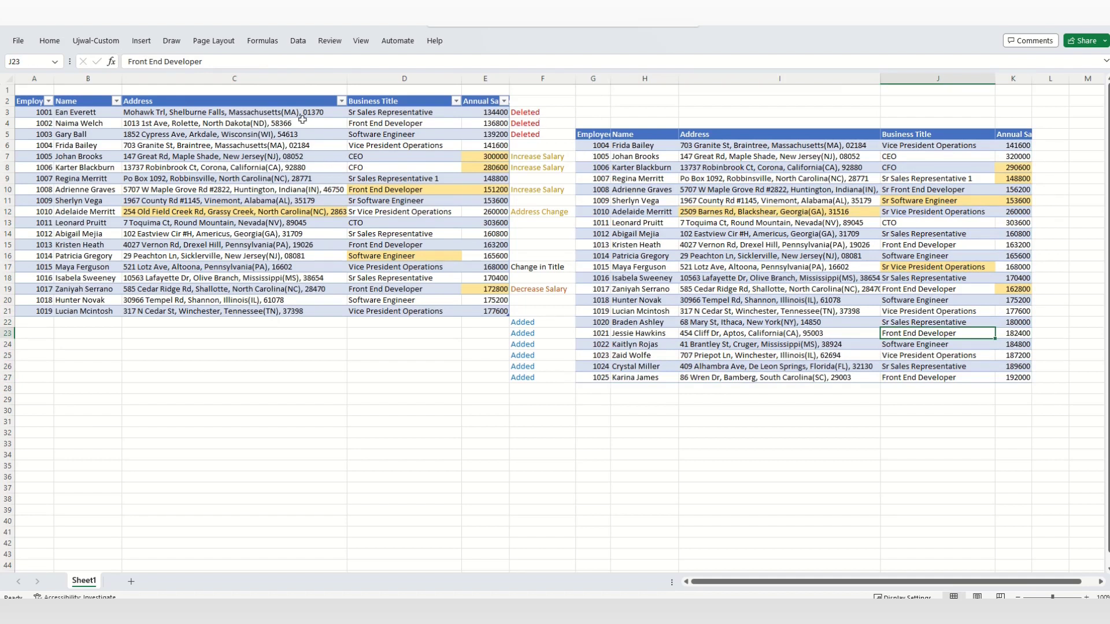
Check the deleted rows 3 to 5, the added IDs in G22:G27 and the original CEO and CFO salaries
left_click_drag(26, 115, 529, 134)
left_click_drag(45, 115, 46, 138)
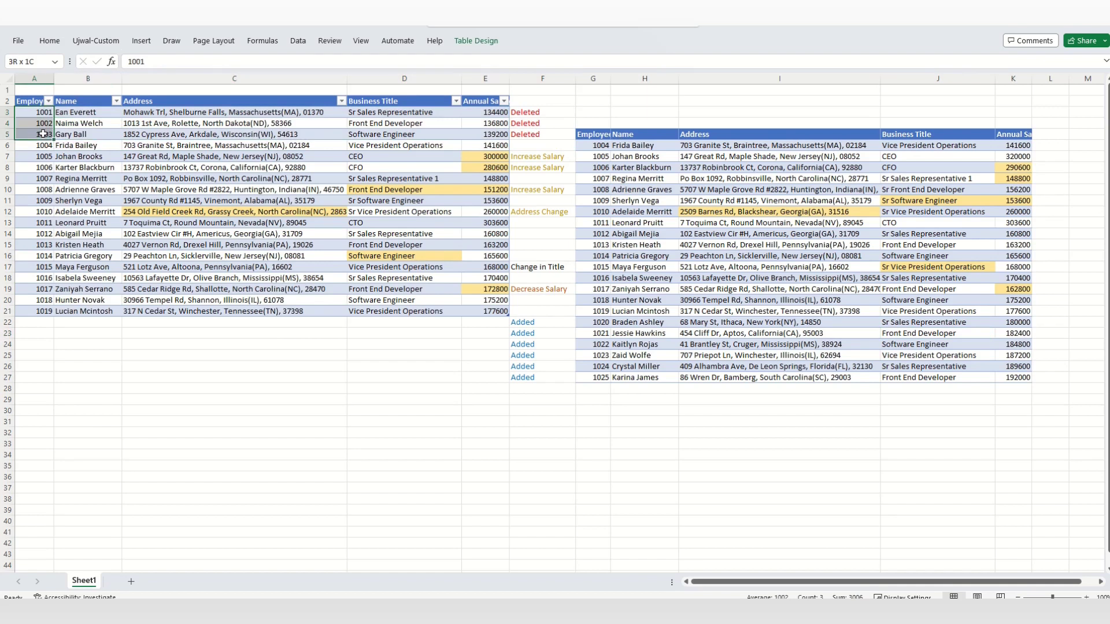
left_click(86, 167)
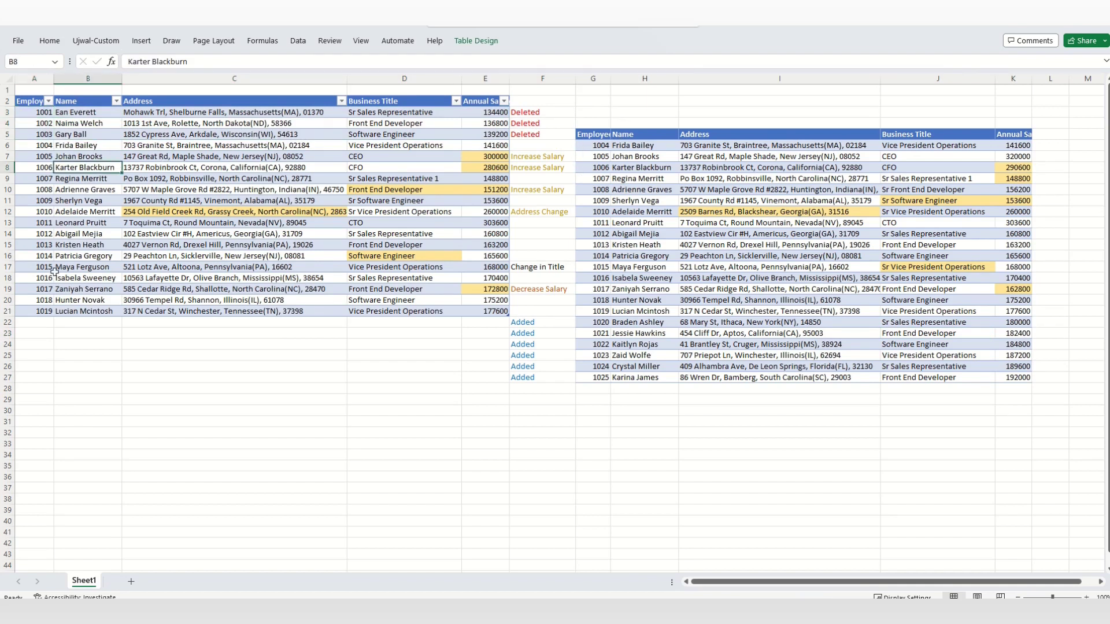
left_click_drag(601, 322, 600, 381)
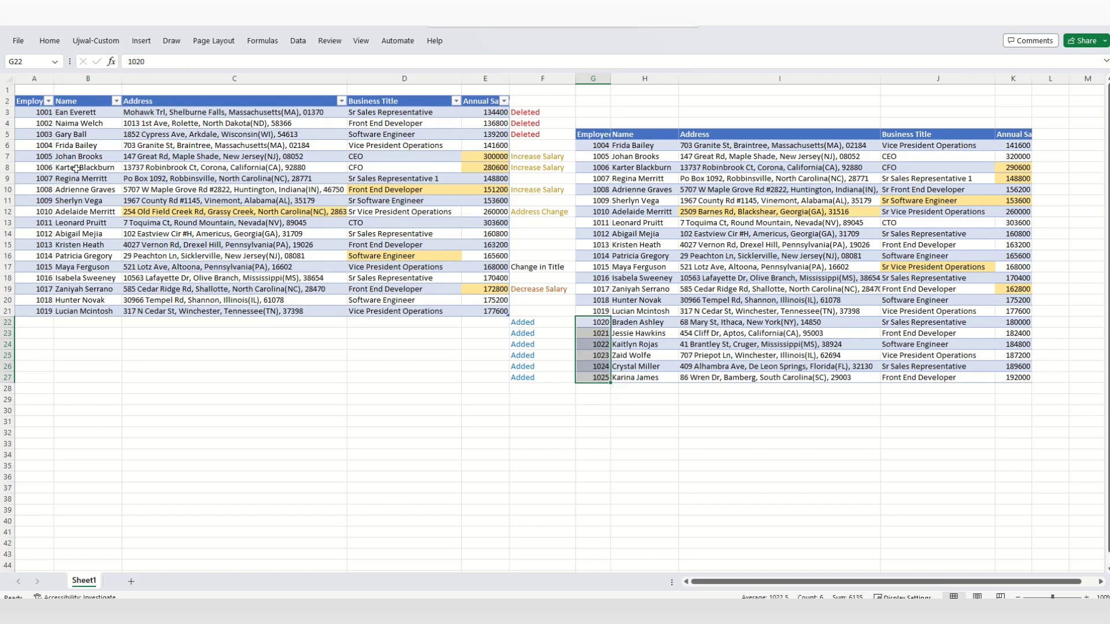
left_click_drag(8, 145, 12, 313)
left_click(324, 189)
left_click_drag(504, 159, 499, 167)
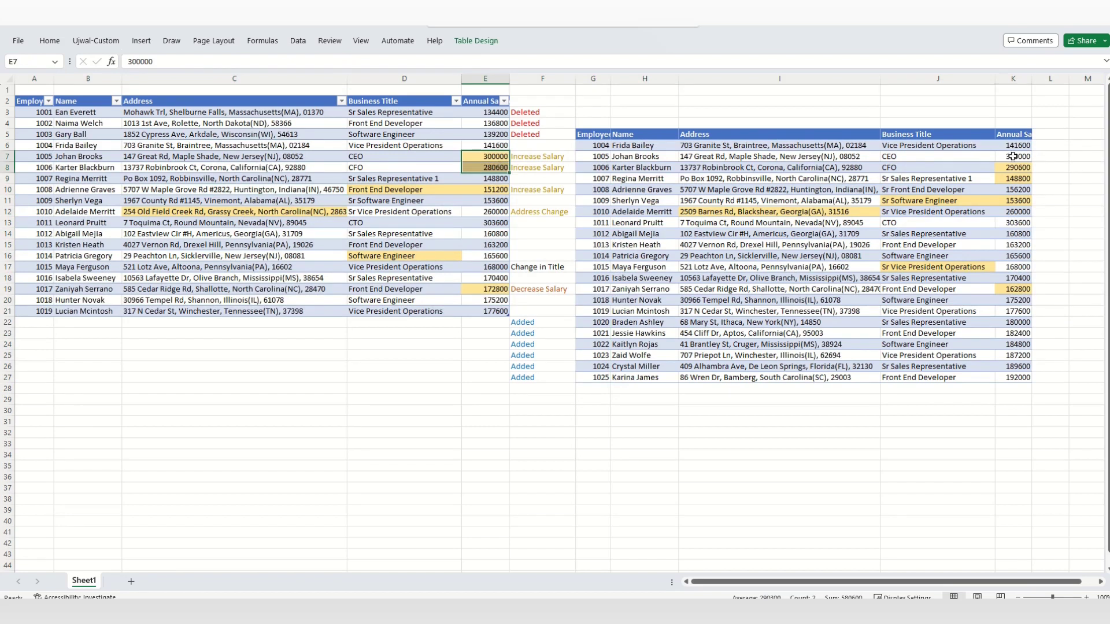
Highlight the CEO and CFO salaries in K7:K8 of the updated table with the yellow fill color
left_click_drag(1013, 156, 1013, 167)
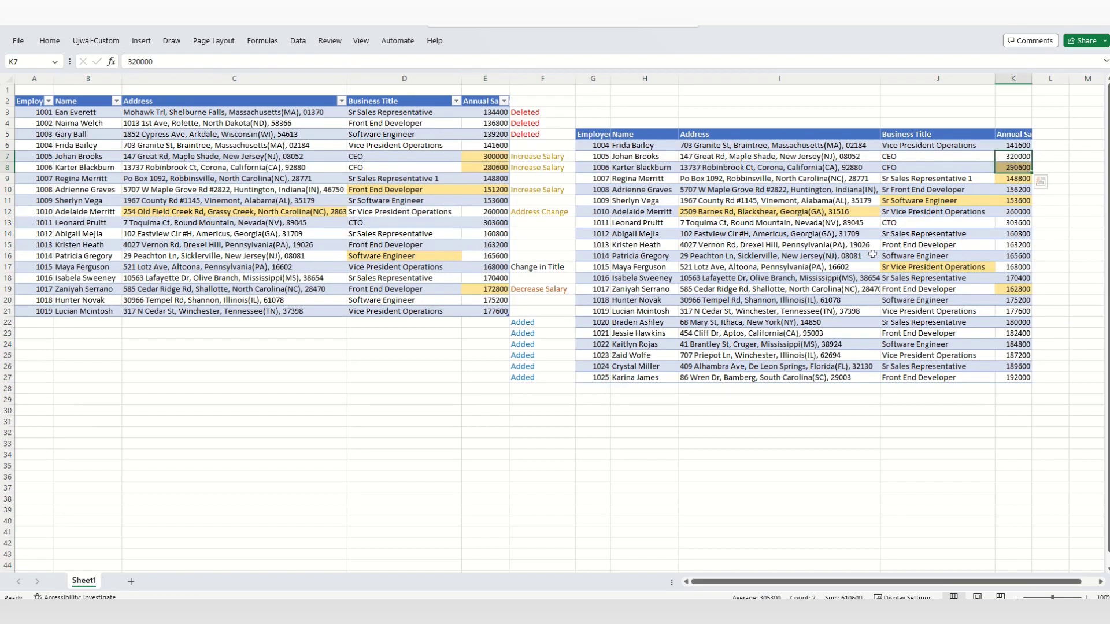
left_click(50, 42)
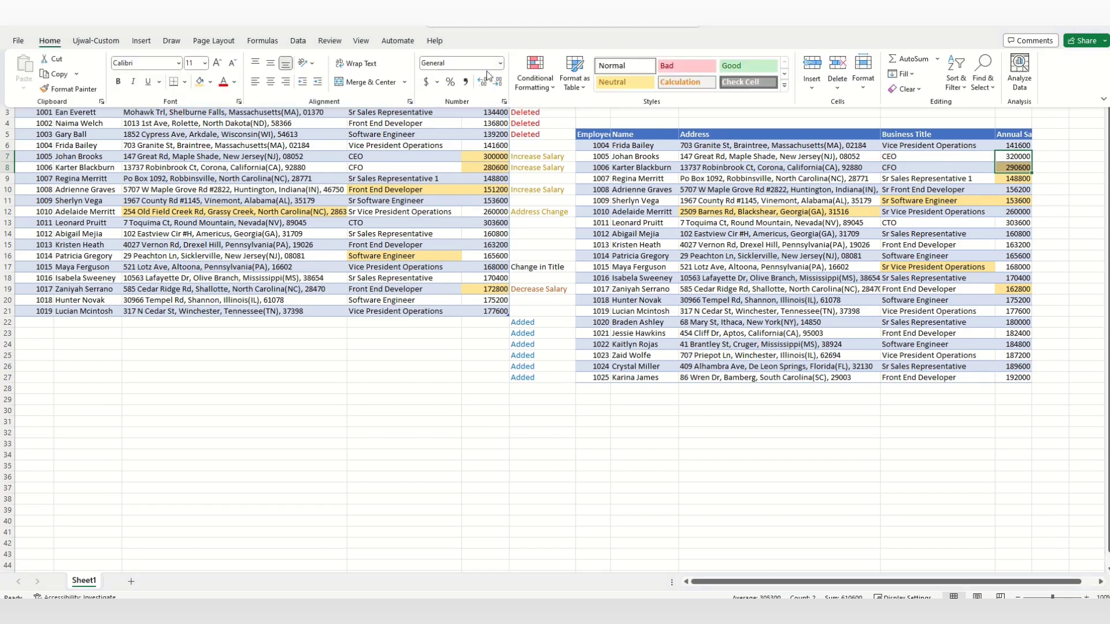
left_click(200, 82)
left_click(1020, 178)
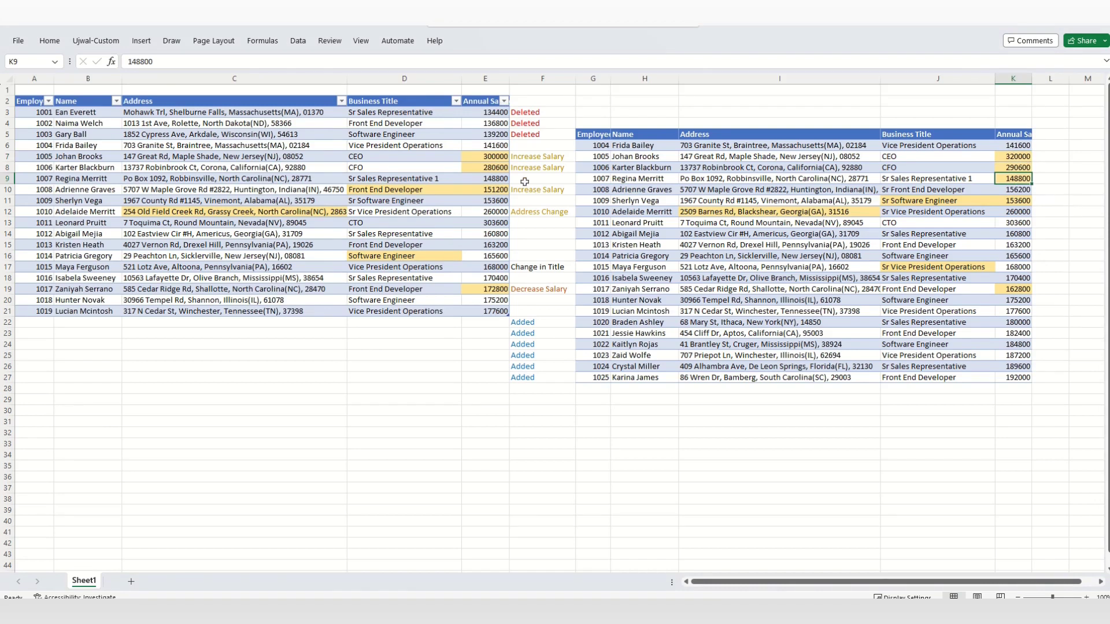
Review the salary and address change remarks, and move the Change in Title remark from F17 to F16
left_click_drag(491, 153, 488, 167)
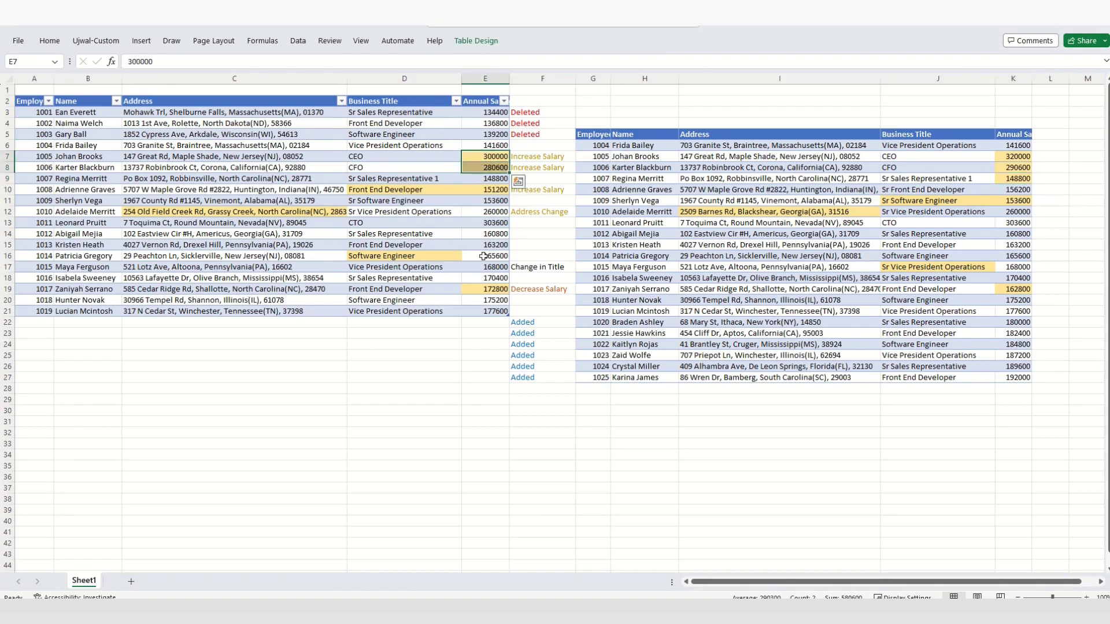
left_click(549, 193)
left_click(535, 213)
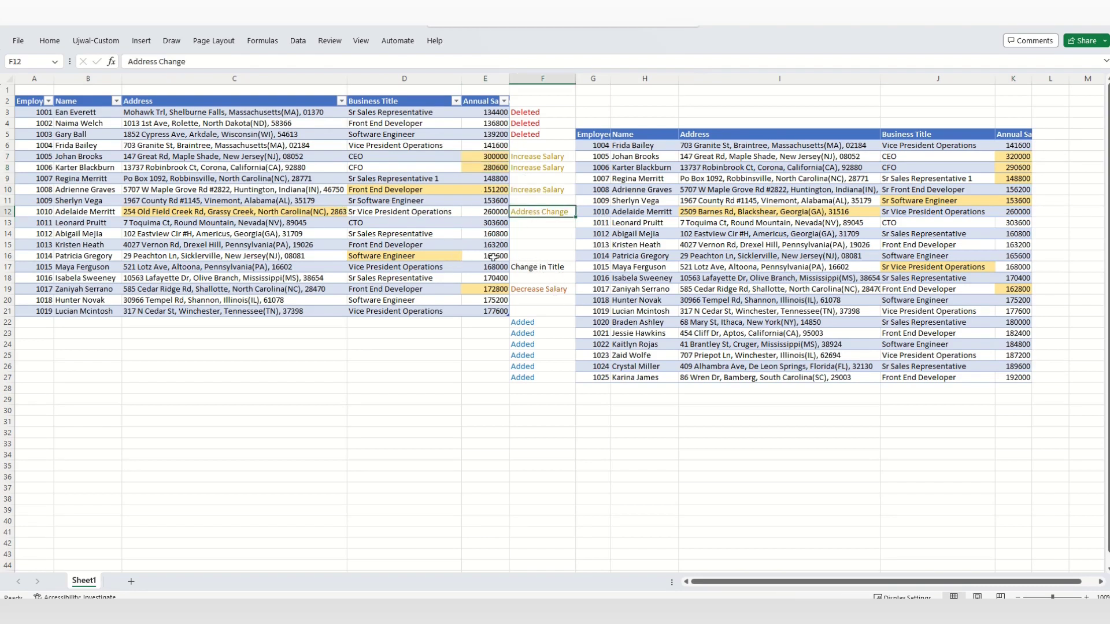
left_click(542, 265)
key("ctrl+x")
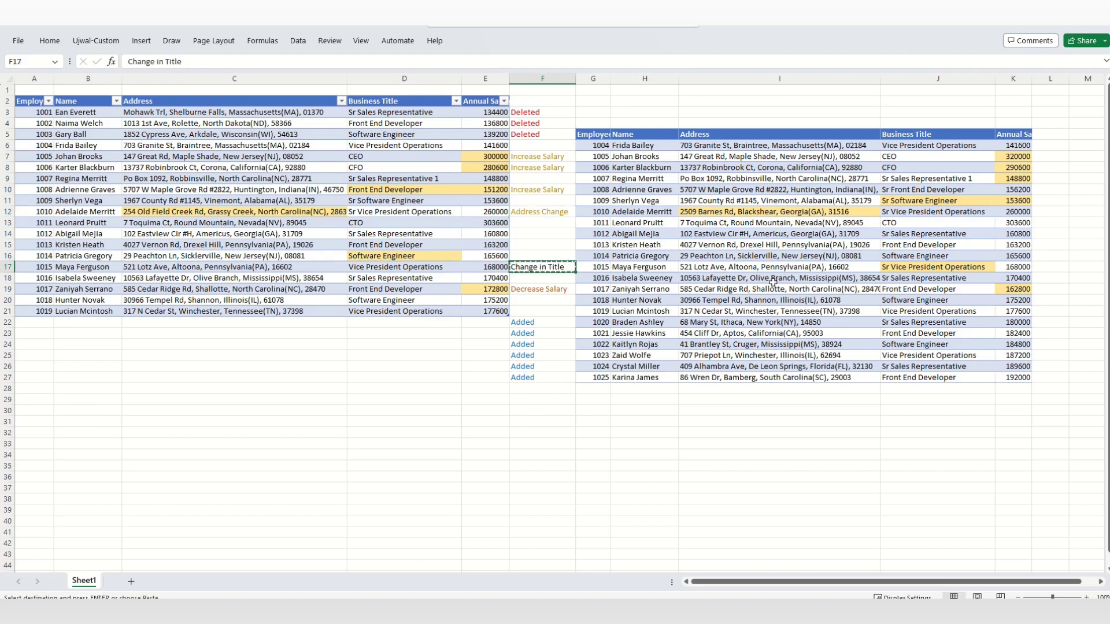
key("Up")
key("Up")
key("ctrl+v")
key("ctrl+x")
key("Down")
key("ctrl+v")
Compare the salary in row 19 between the original and updated tables for the Decrease Salary remark
left_click(552, 297)
left_click(485, 289)
left_click(1017, 289)
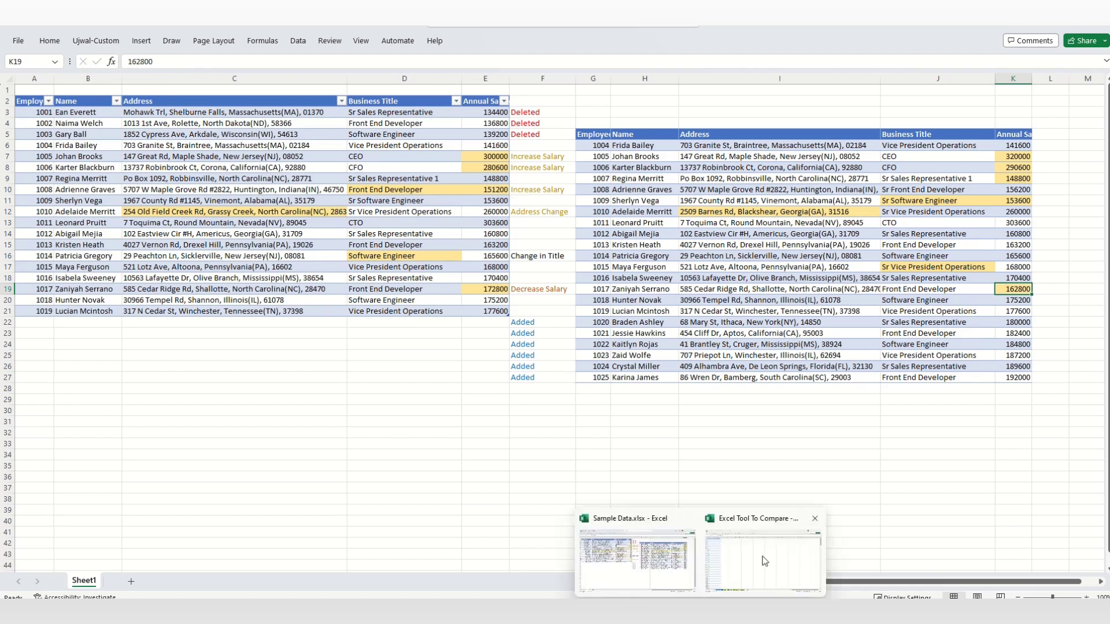
Switch to the Excel Tool To Compare workbook and look through its Setup, Before and After sheets
left_click(763, 557)
left_click(224, 261)
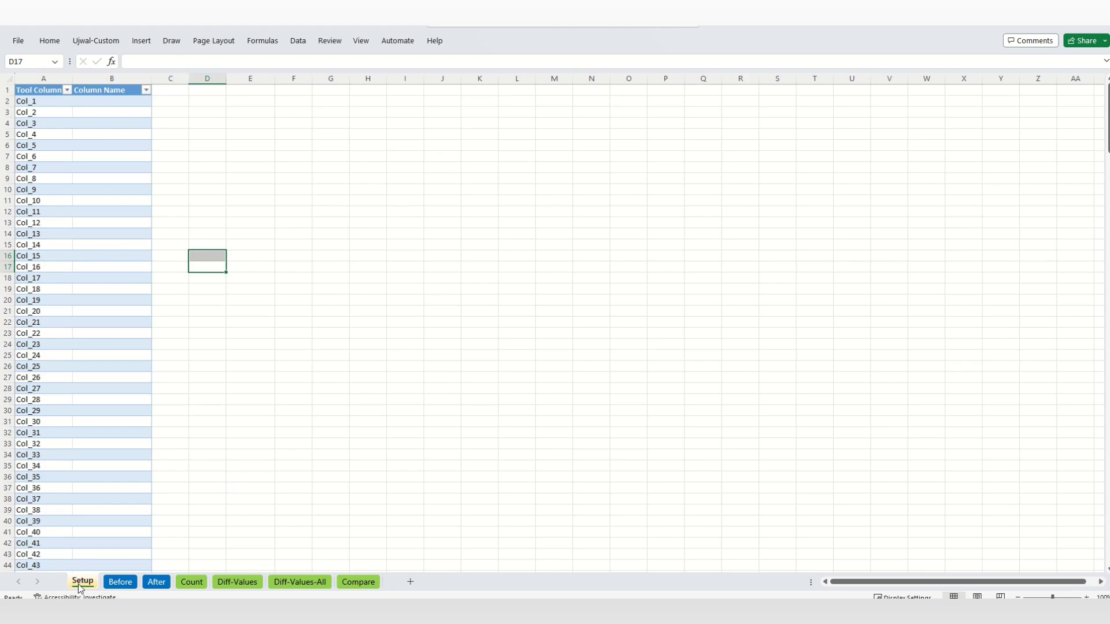
left_click(121, 584)
left_click(161, 583)
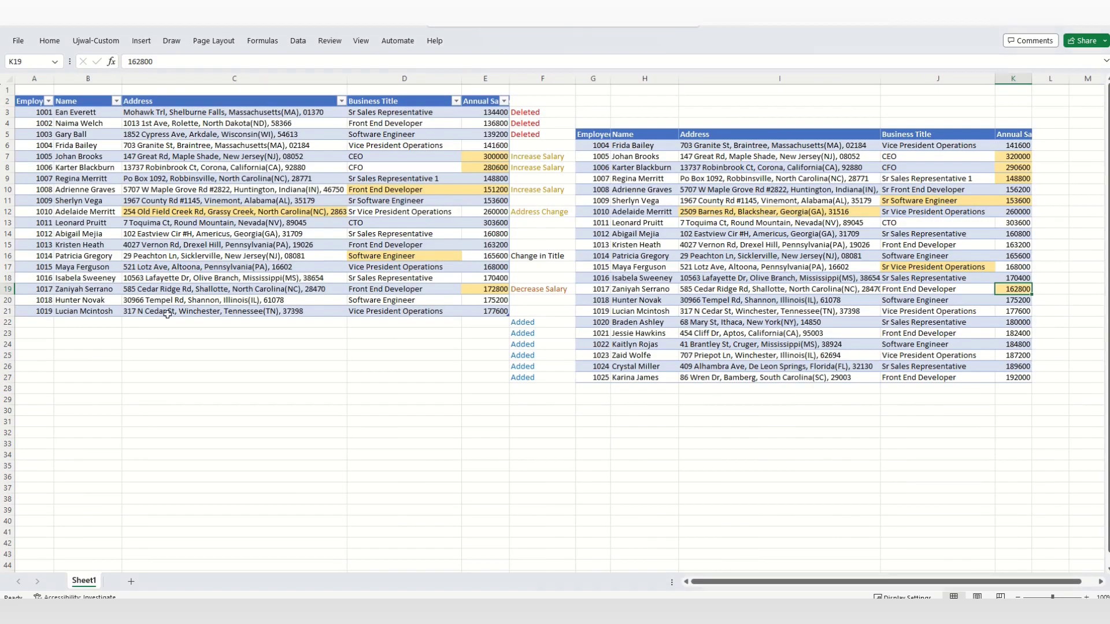
Copy the original table's headers A2:E2 from Sample Data.xlsx and paste them transposed into Column Name from B2 on the Setup sheet
left_click(108, 258)
key("ctrl+Up")
key("ctrl+Left")
key("ctrl+shift+Right")
key("ctrl+c")
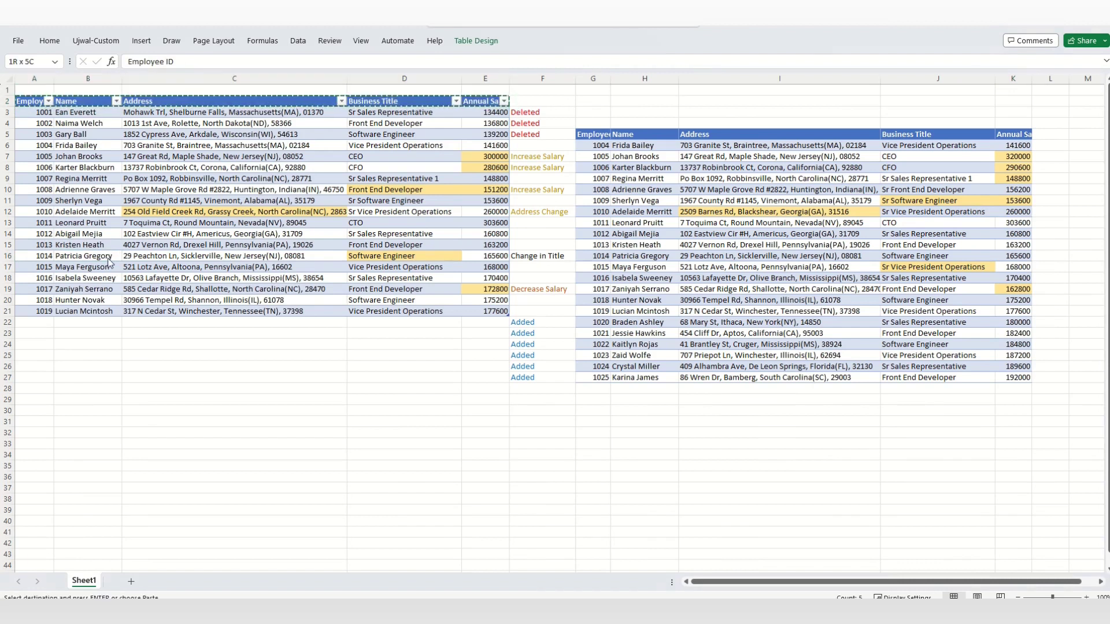
key("alt+Tab")
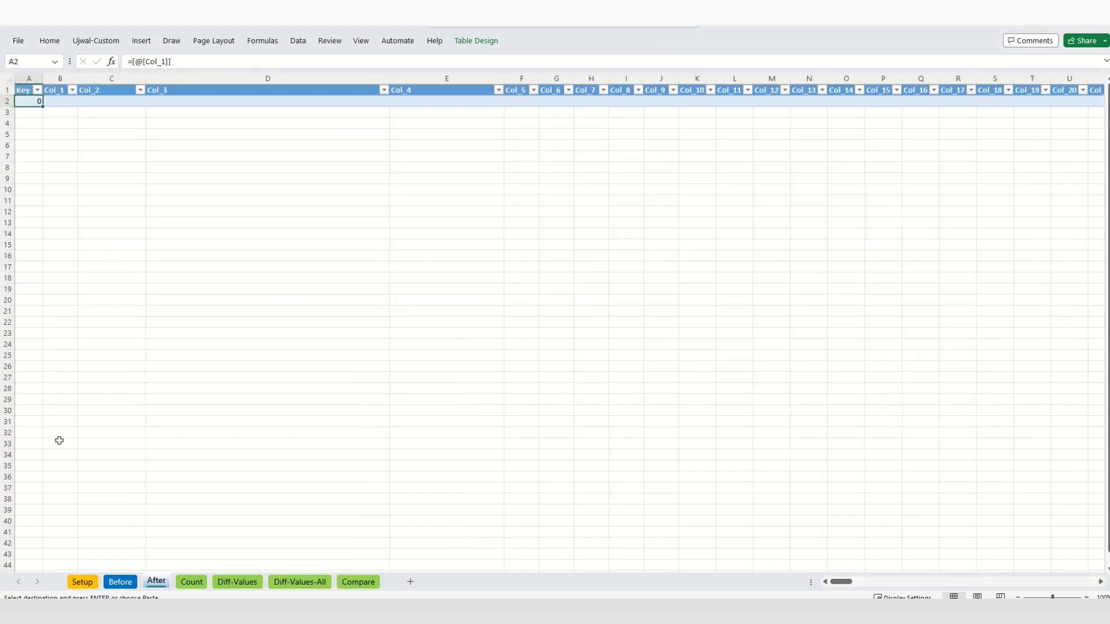
left_click(82, 581)
left_click(109, 102)
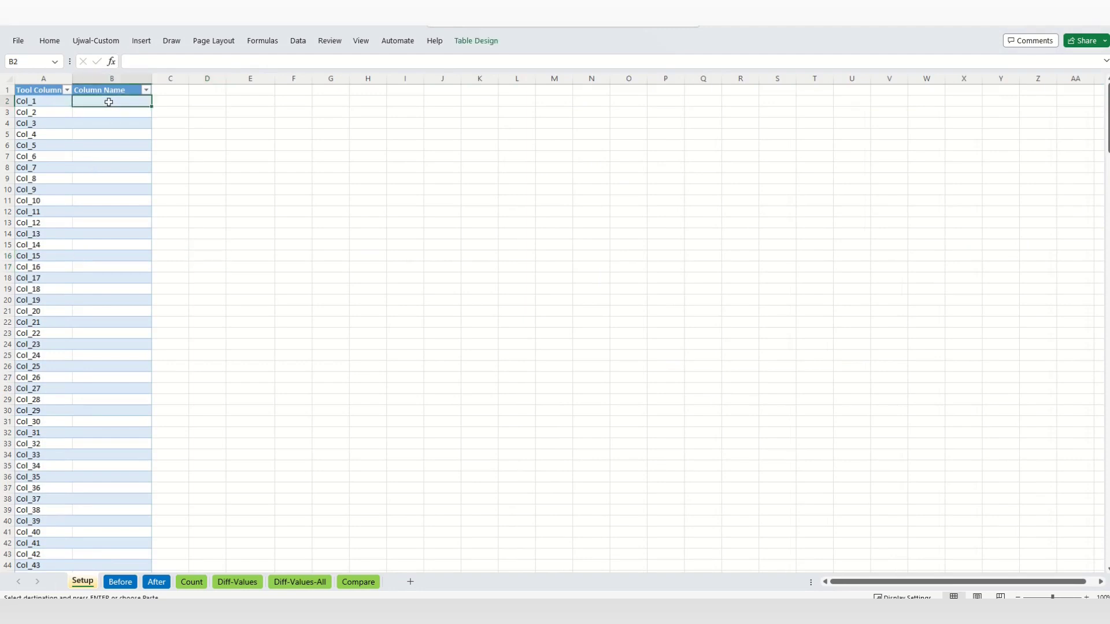
right_click(109, 102)
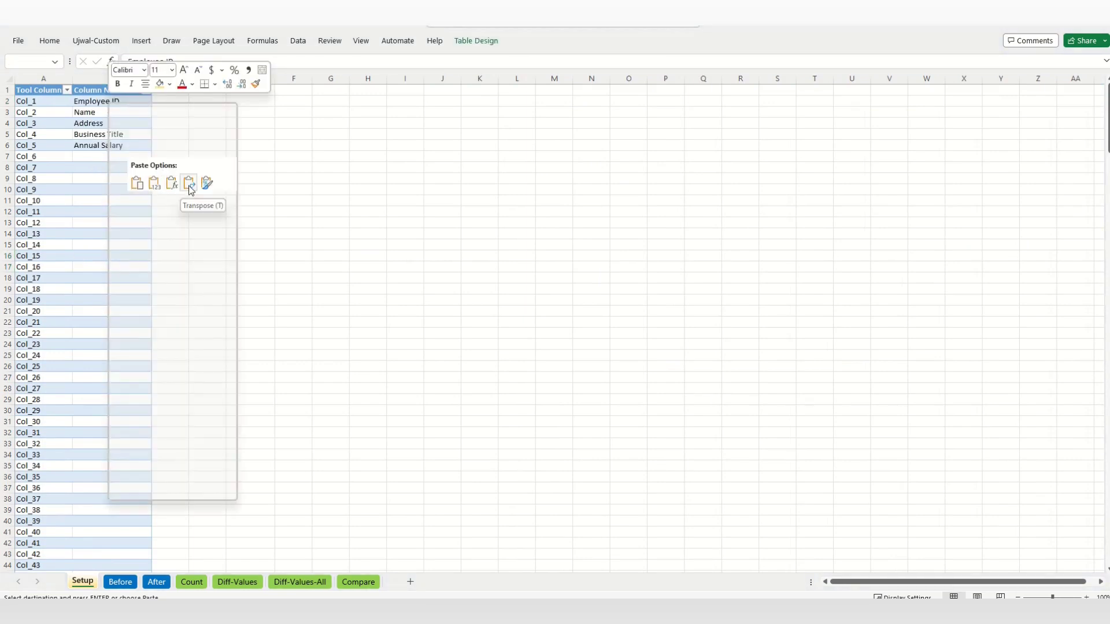
left_click(190, 183)
Review the Column Name entries and the remaining empty rows of the Setup sheet
left_click(123, 111)
left_click_drag(123, 102, 101, 146)
left_click(95, 173)
left_click_drag(104, 101, 98, 330)
left_click(107, 201)
left_click(117, 245)
key("ctrl")
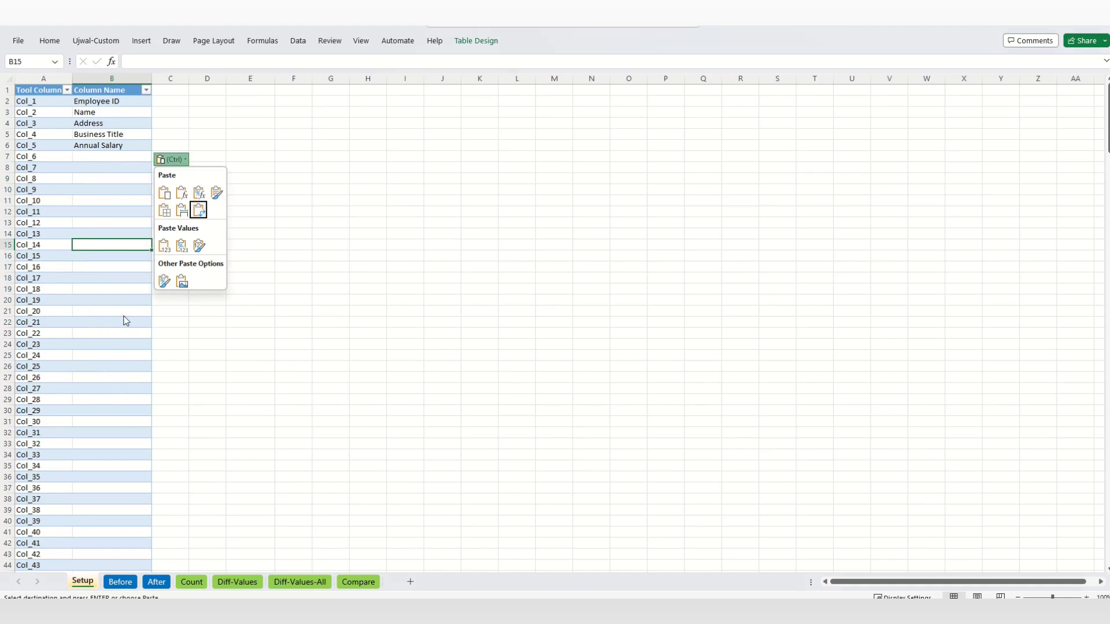
Copy the original table's data rows A3:E21 from Sample Data.xlsx and paste them into the Before sheet from B2
left_click(120, 582)
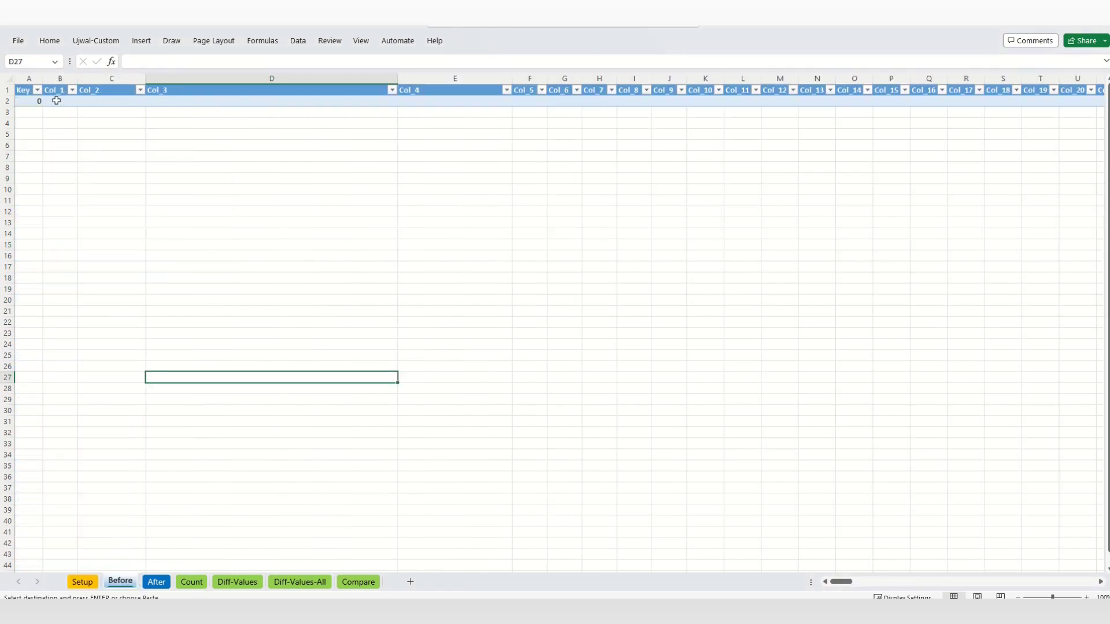
key("alt+Tab")
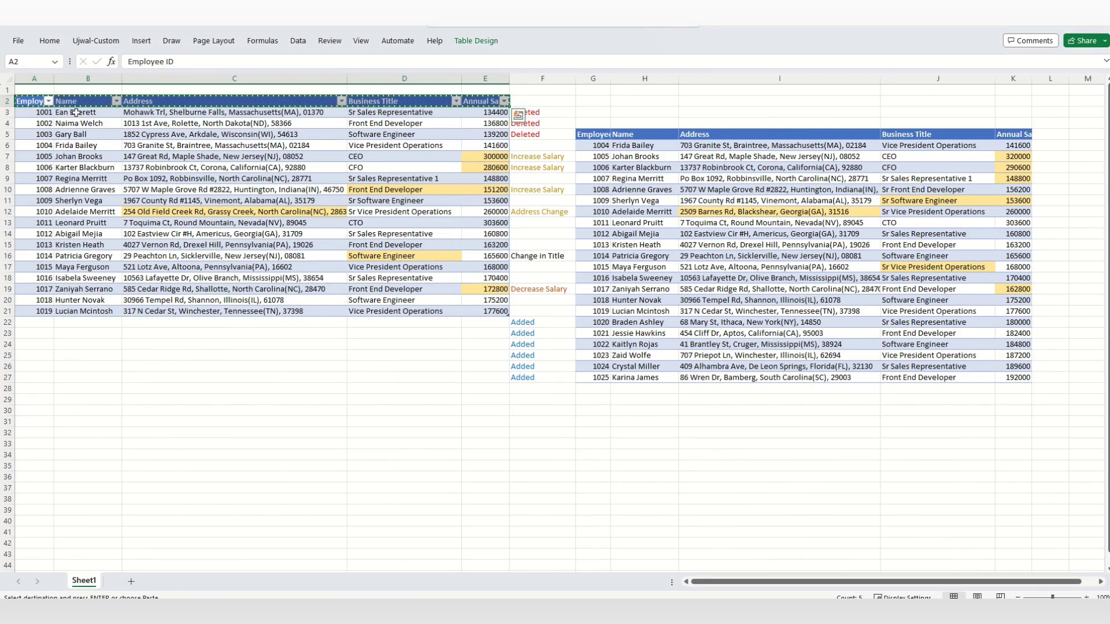
left_click(76, 112)
key("Left")
key("ctrl+a")
key("ctrl+c")
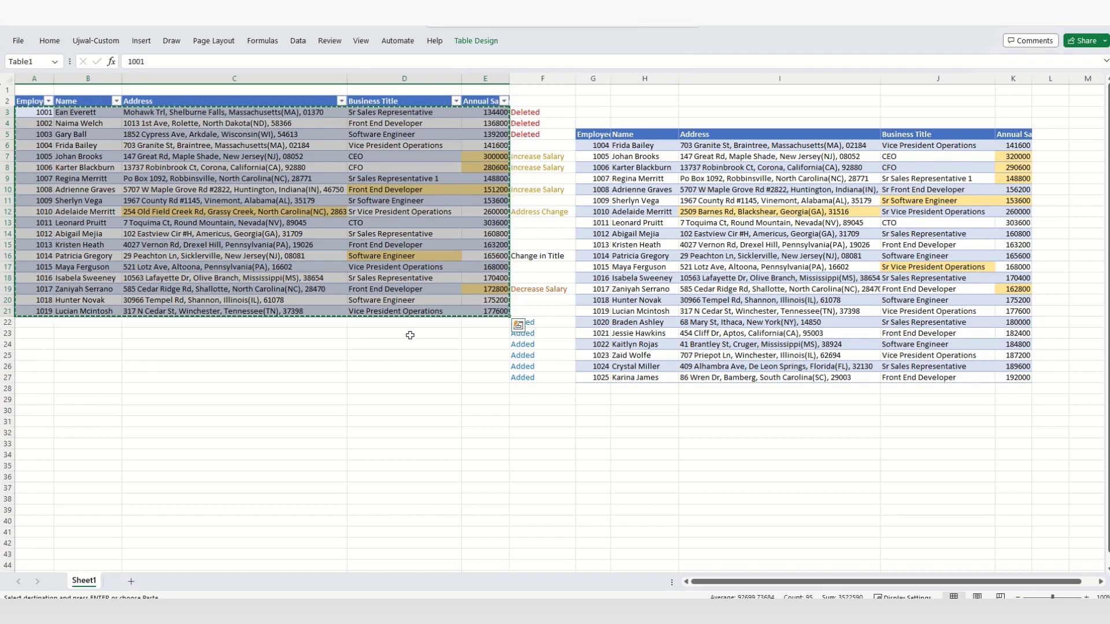
key("alt+Tab")
left_click(62, 101)
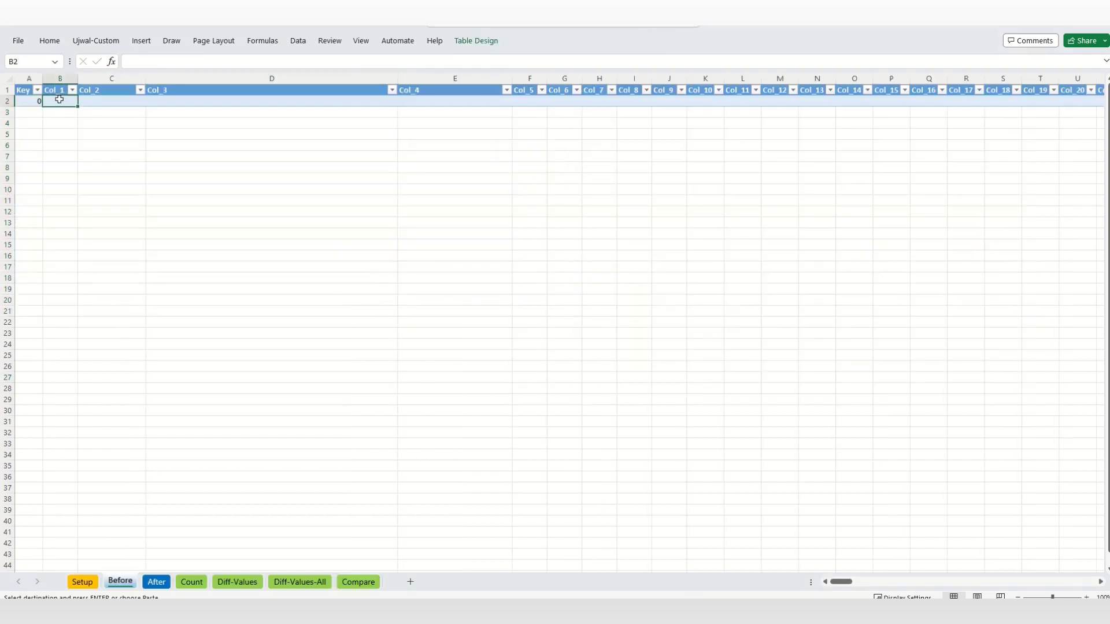
key("ctrl+v")
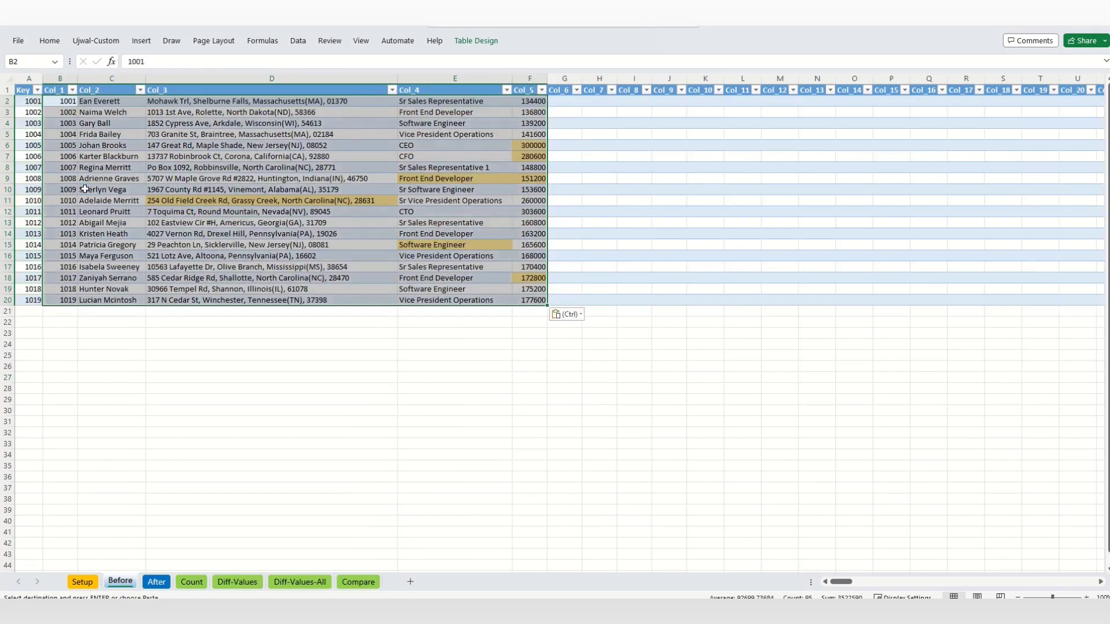
Examine the Key column's formula on the Before sheet and the Col_1 IDs it refers to
left_click(59, 101)
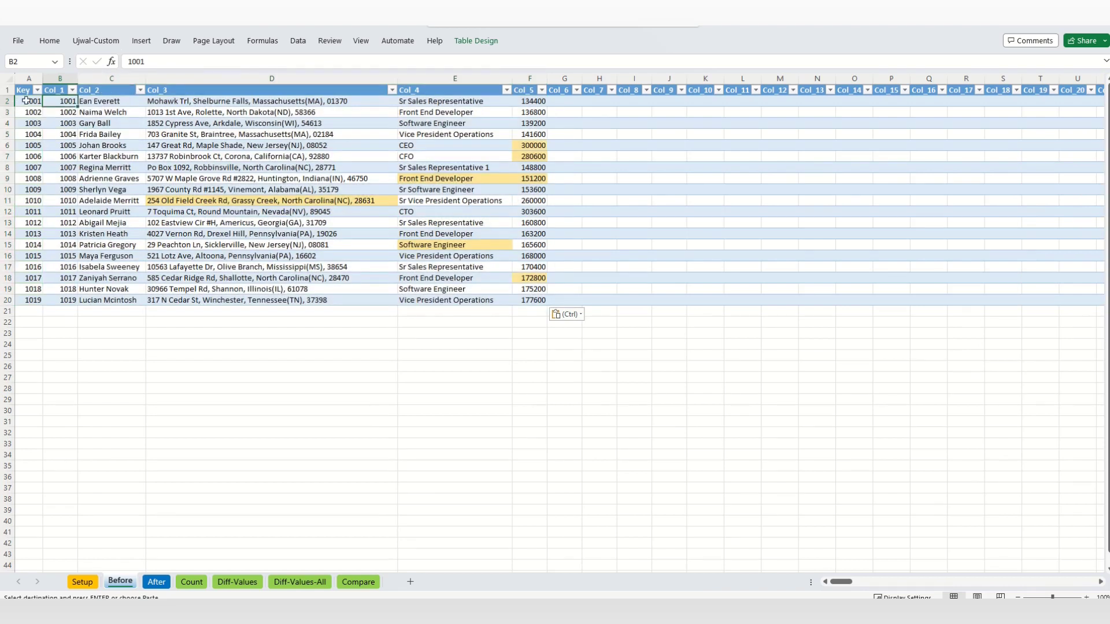
left_click(26, 101)
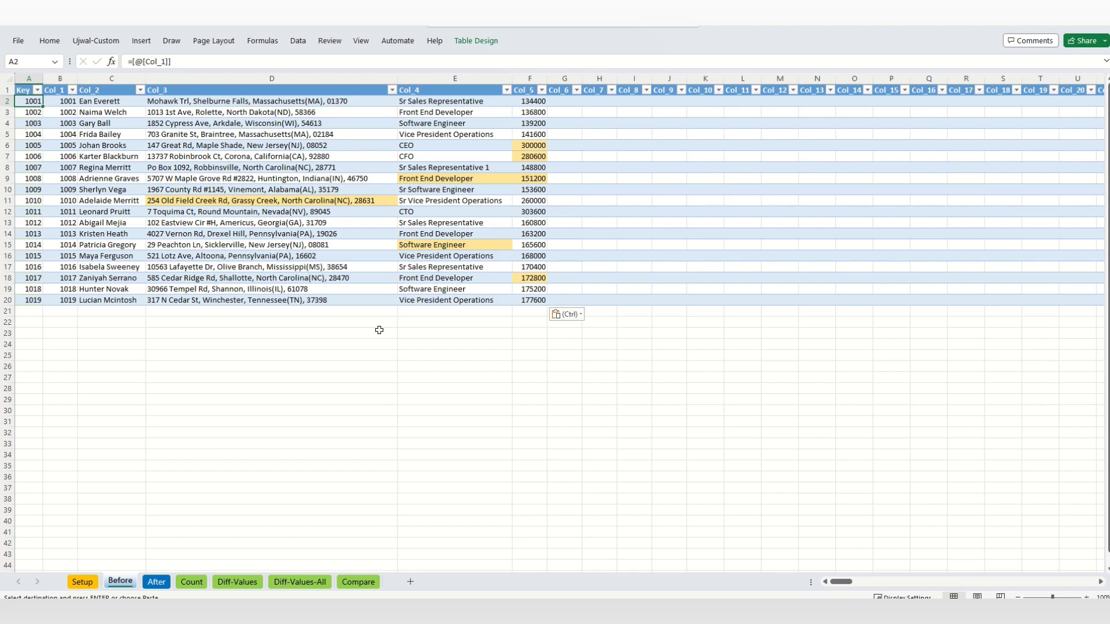
key("ctrl+shift+Down")
key("ctrl+shift+Up")
left_click_drag(67, 102, 67, 301)
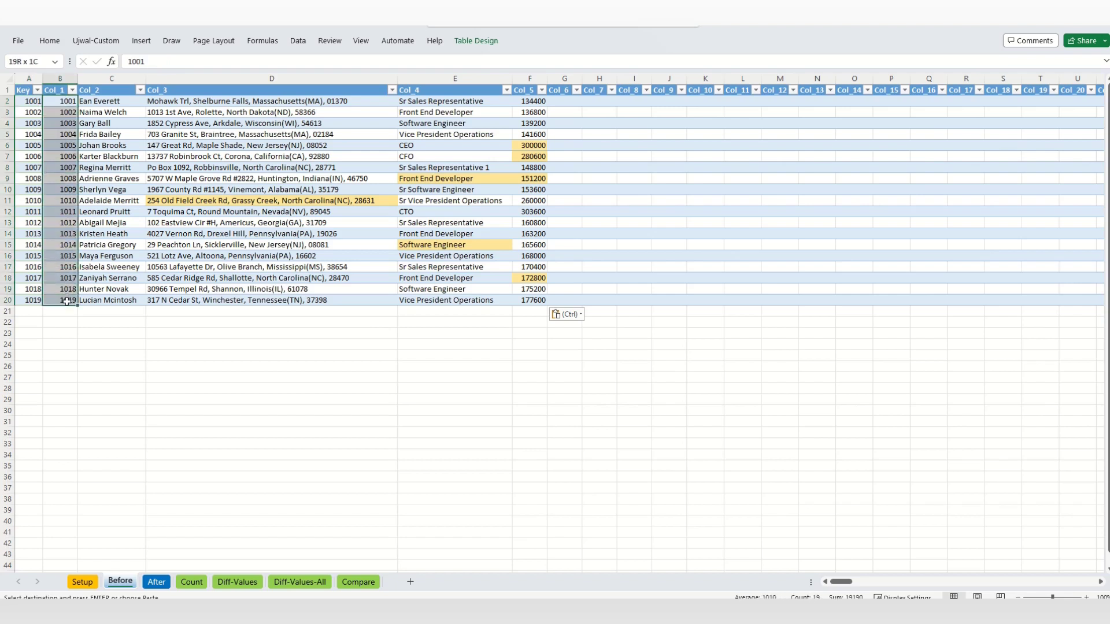
Change the Key formula in A2 of the Before sheet to combine two columns: =[@[Col_1]]&[@[Col_2]]
left_click(28, 102)
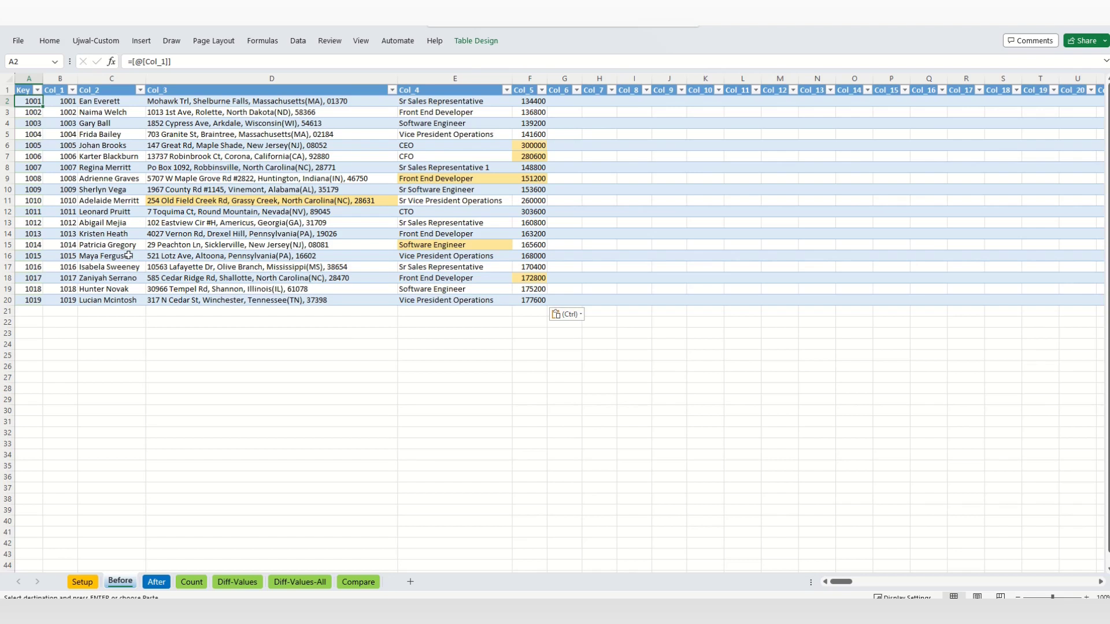
left_click(188, 63)
type("&")
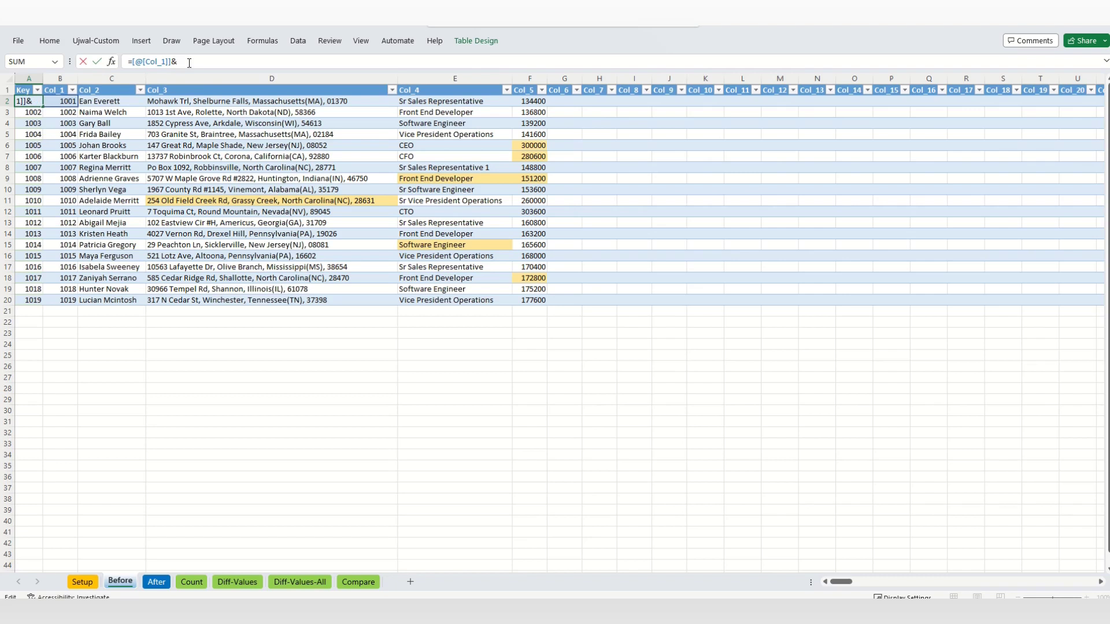
left_click(105, 101)
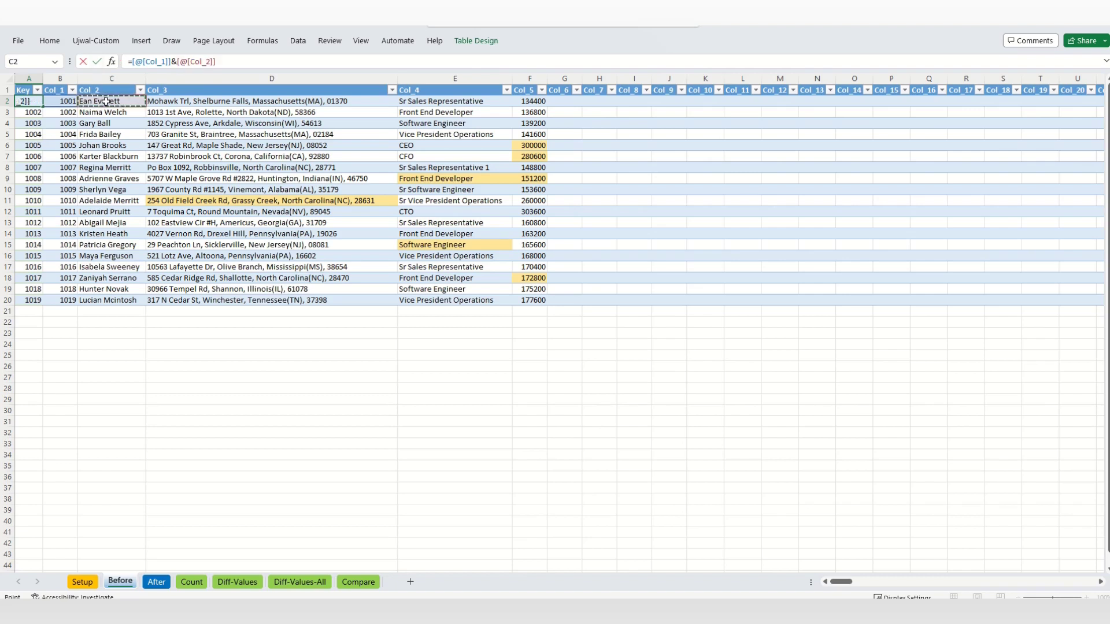
key("Return")
key("Up")
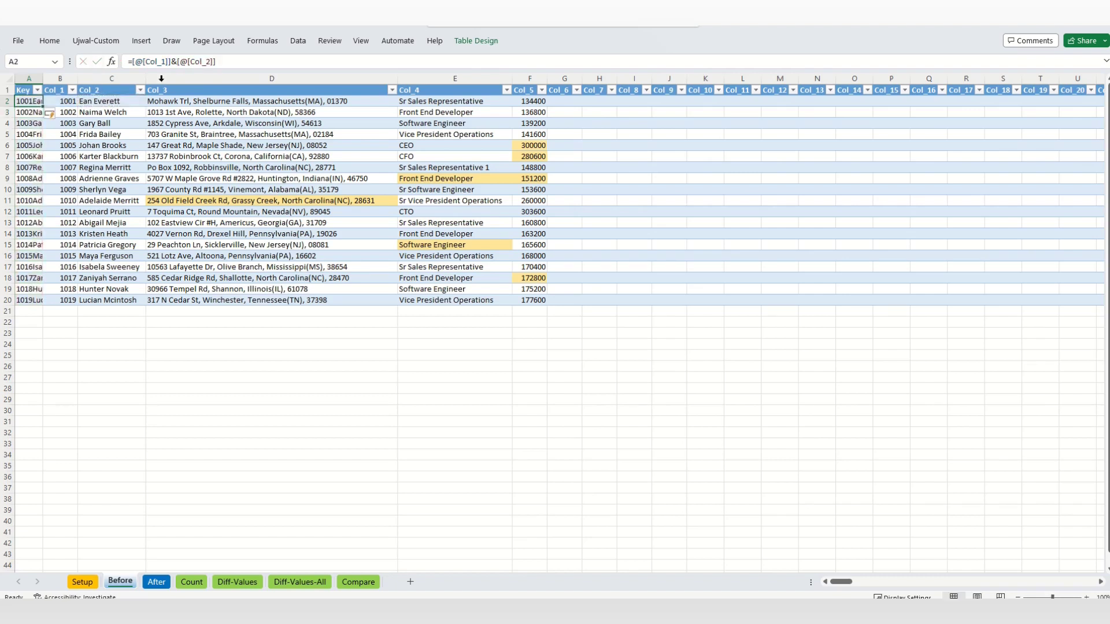
Remove the Col_2 part from the Key formula in A2 so it reads =[@[Col_1]]
left_click(170, 63)
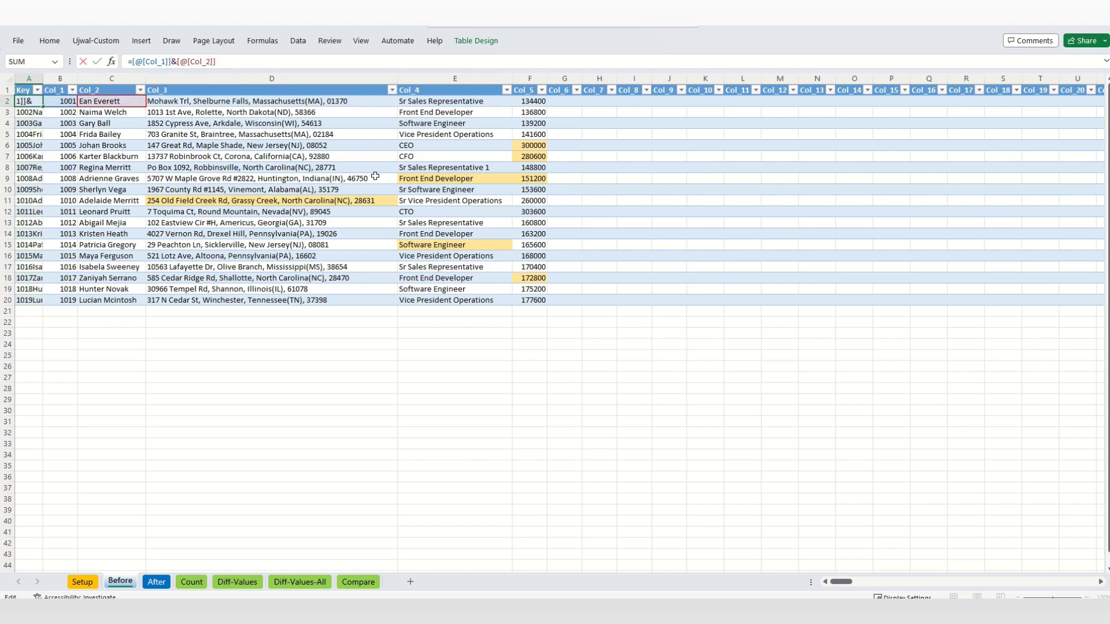
key("BackSpace")
key("Return")
key("Return")
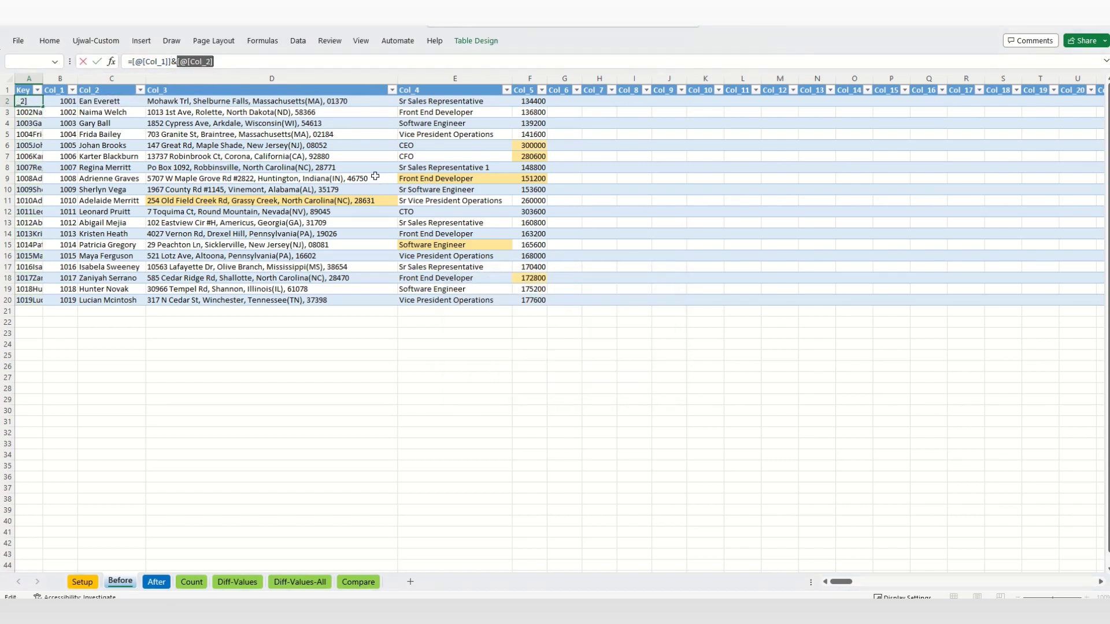
key("Left")
key("Left")
key("shift+End")
key("Delete")
key("Return")
key("Up")
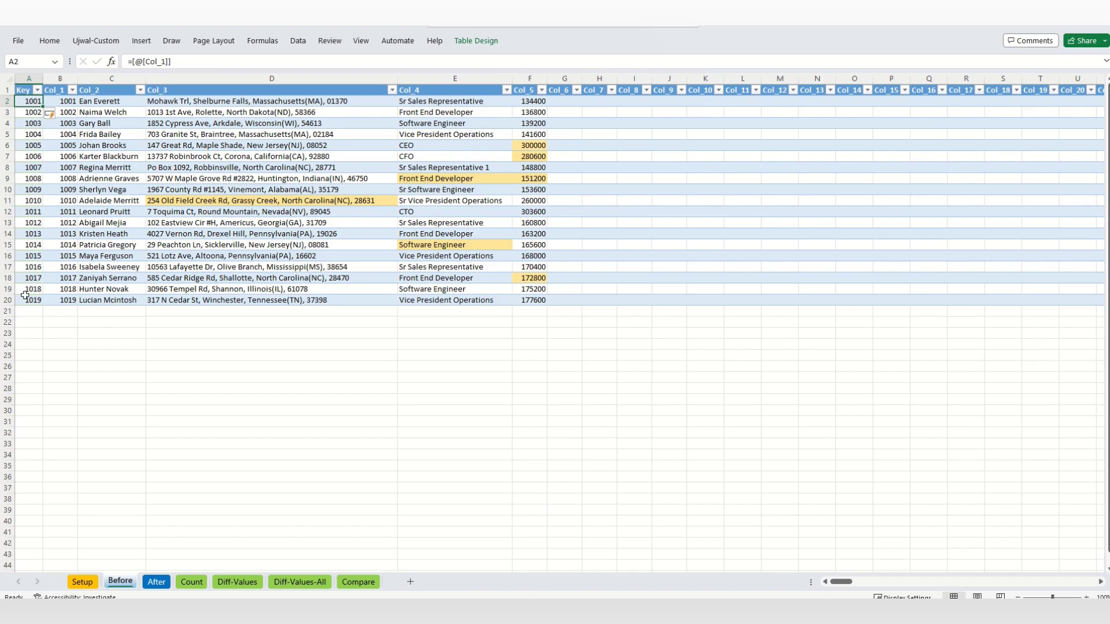
Change the Col_1 ID in B9 to duplicate the ID in B8, and inspect the Key cells A8:A9
left_click_drag(30, 101, 30, 300)
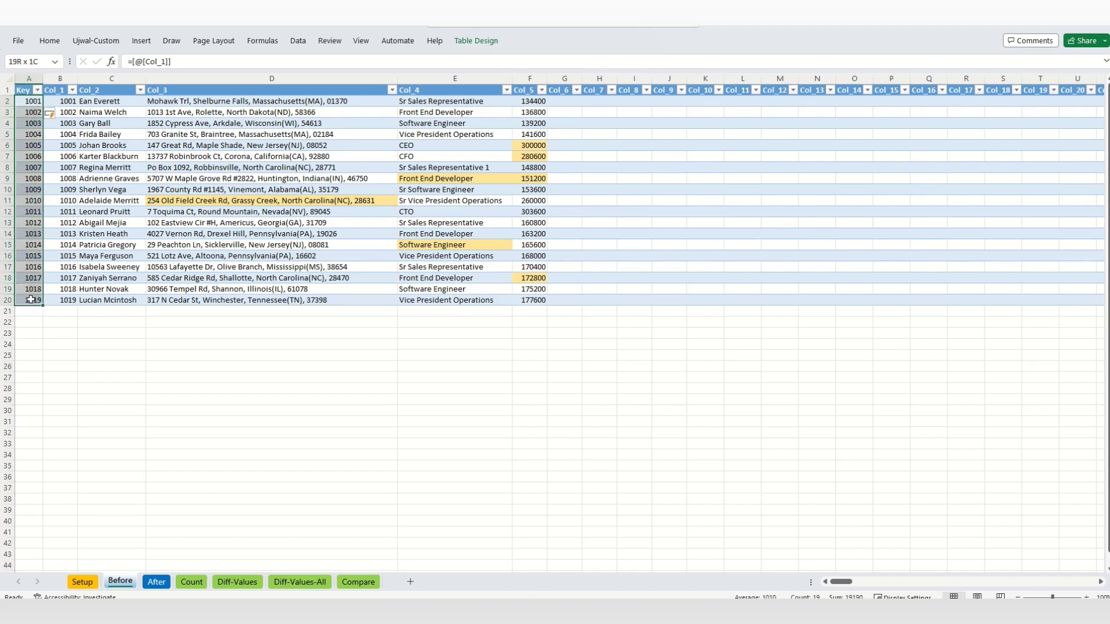
left_click(30, 178)
double_click(72, 178)
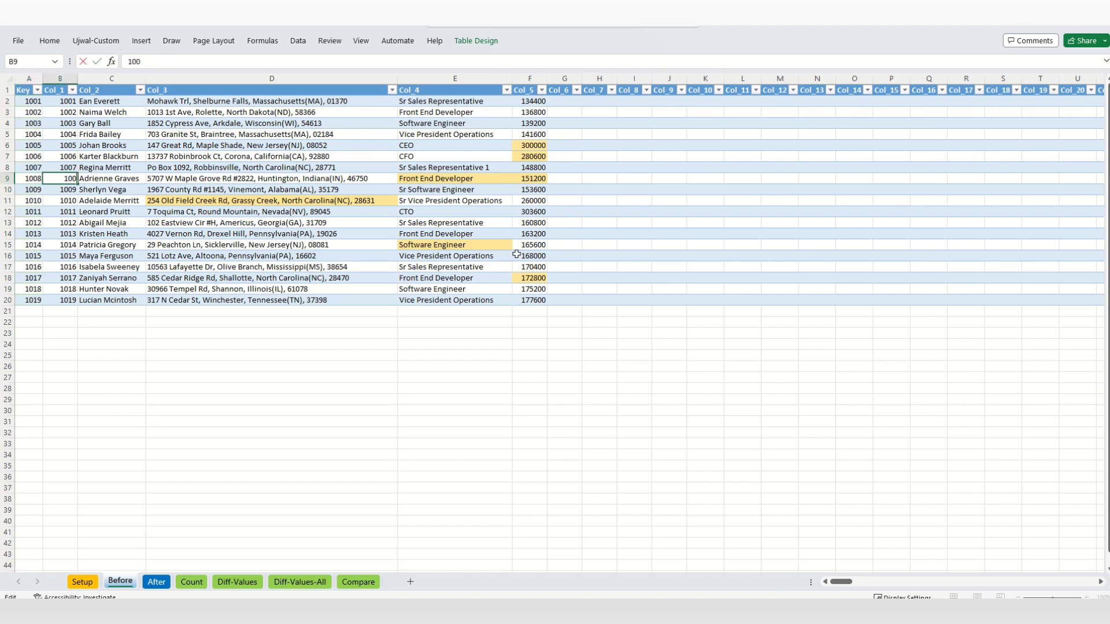
type("7")
key("Return")
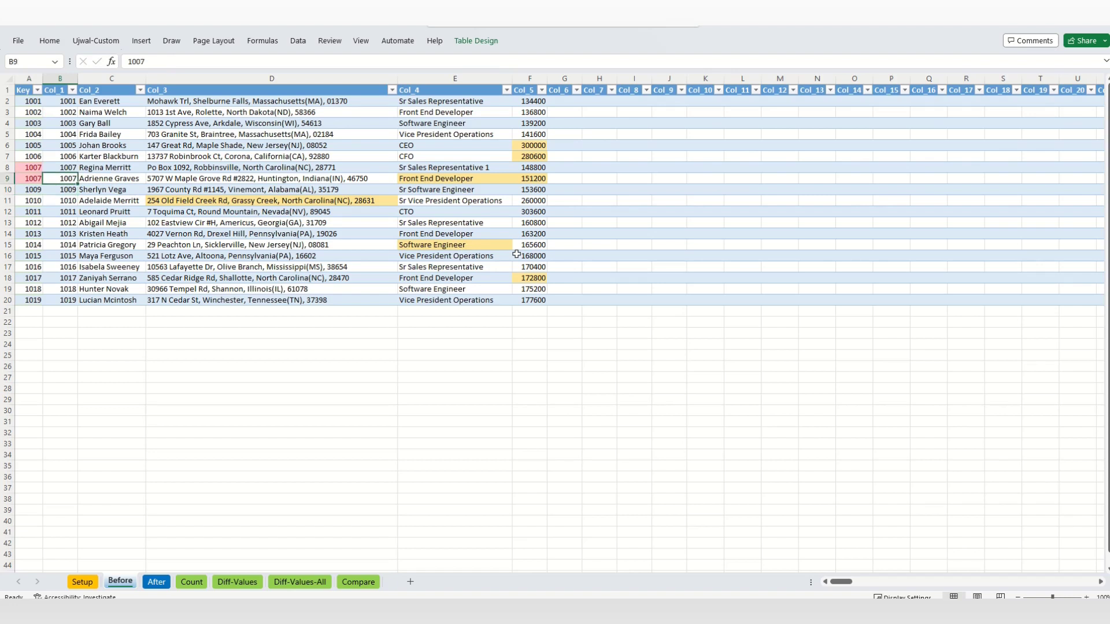
left_click_drag(34, 169, 35, 181)
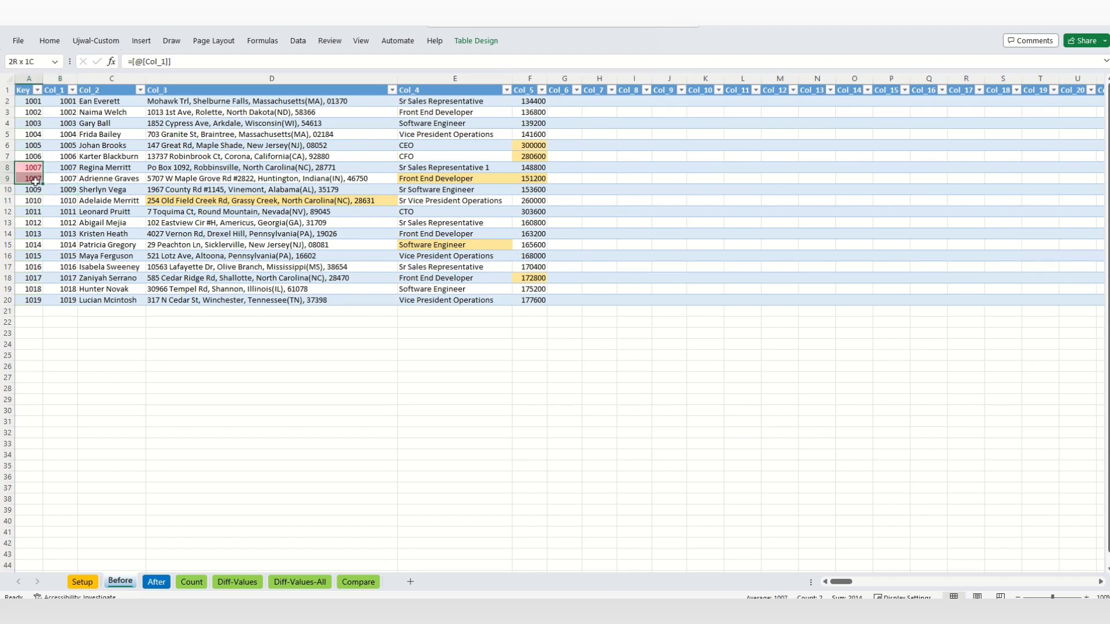
left_click(68, 168)
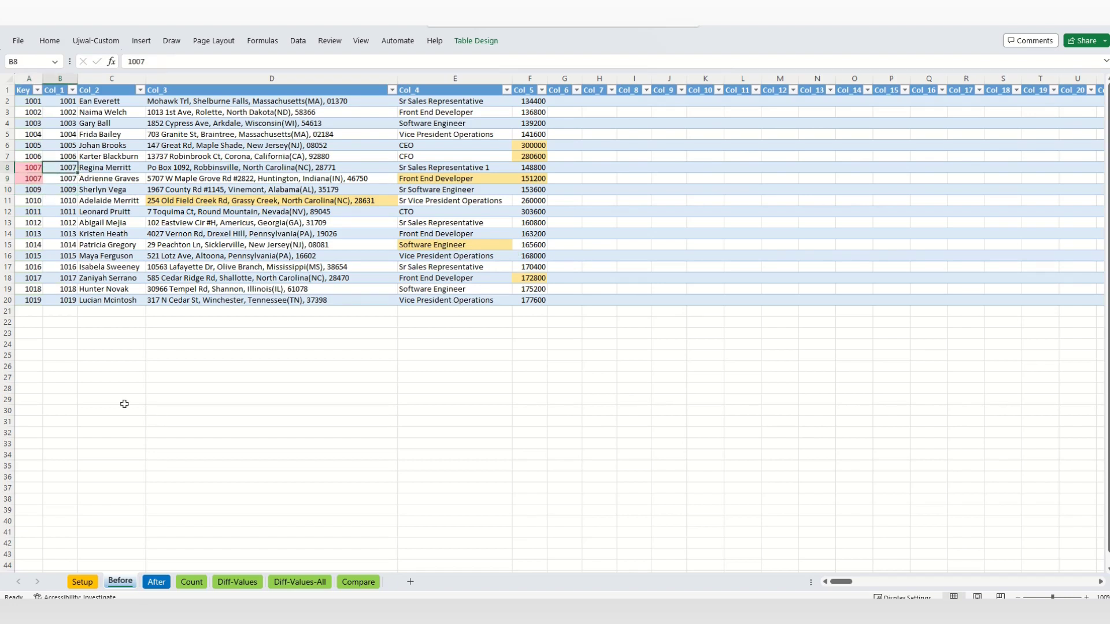
Restore the Col_1 ID in B9 to one higher than B8's ID, and check the Key column
key("Down")
key("F2")
type("8")
key("ctrl+Return")
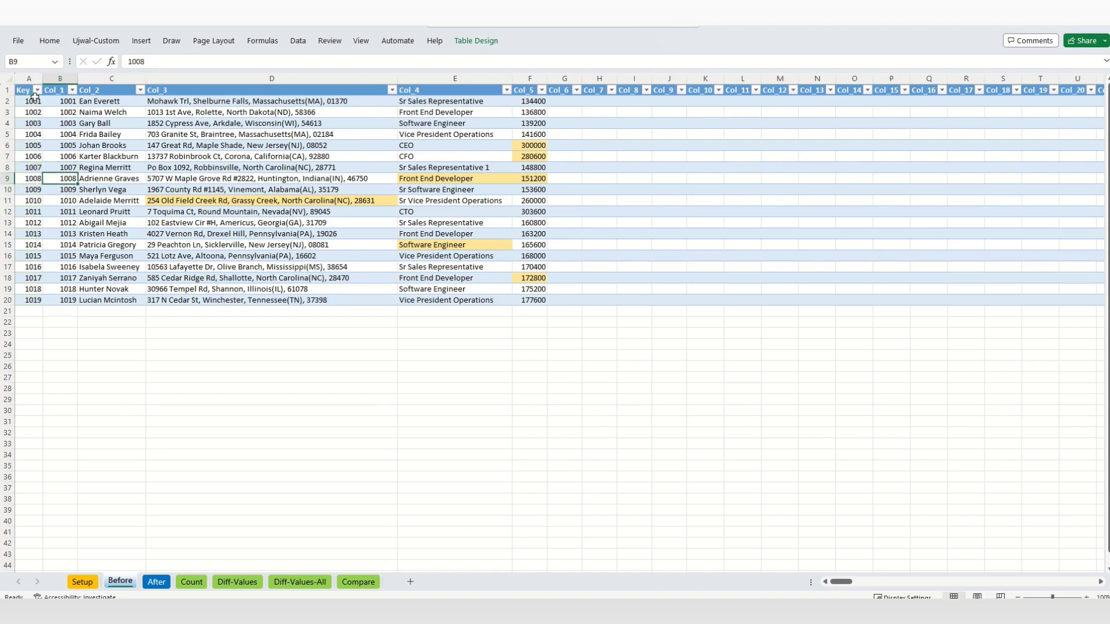
left_click(28, 78)
left_click(29, 142)
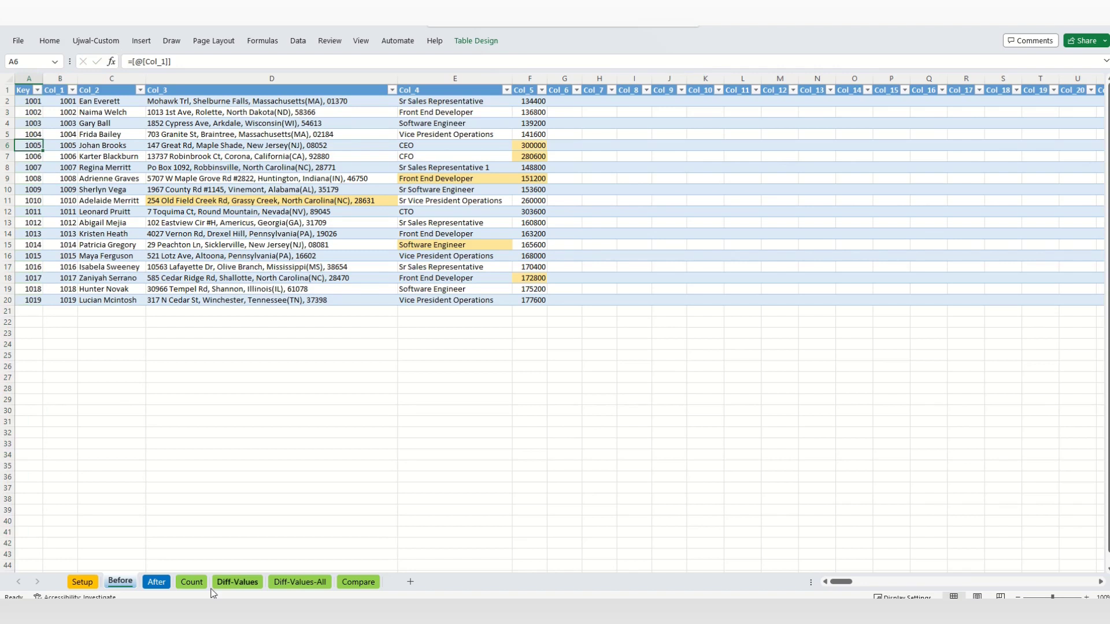
Copy the updated table's data rows G6:K27, without headers, from Sheet1 of Sample Data.xlsx
key("ctrl+Tab")
key("ctrl+a")
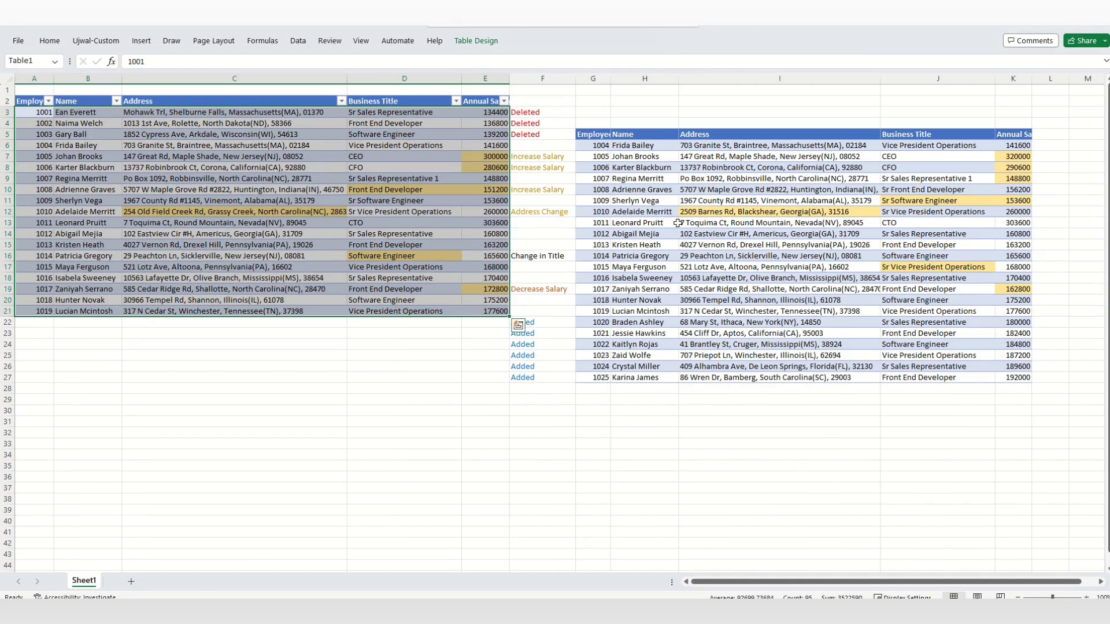
key("ctrl+q")
left_click(675, 224)
key("ctrl+Up")
key("ctrl+Right")
key("Down")
key("ctrl+Left")
key("ctrl+shift+Right")
key("ctrl+shift+Down")
key("ctrl+c")
Paste the copied updated rows into the After sheet of the comparison workbook from B2, and check the Key column
key("alt+Tab")
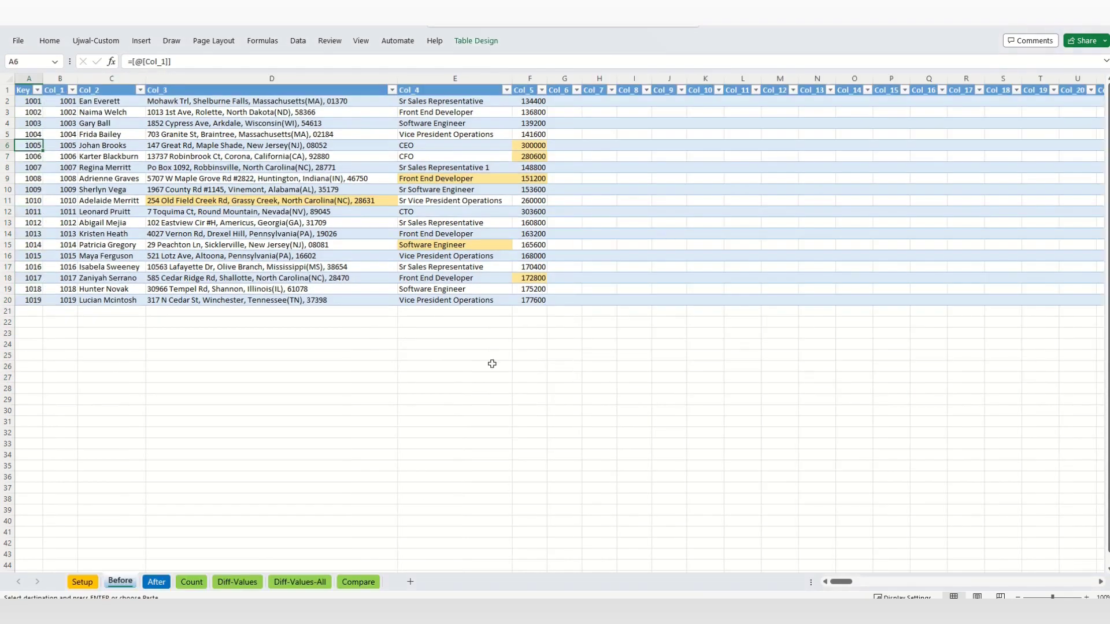
left_click(156, 582)
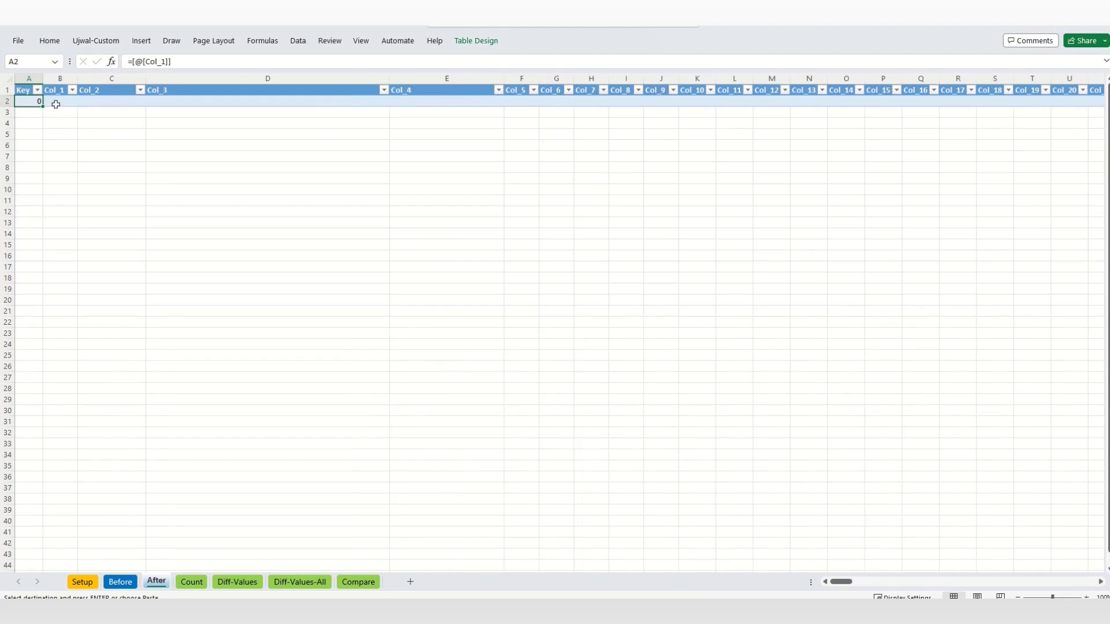
left_click(56, 101)
key("ctrl+v")
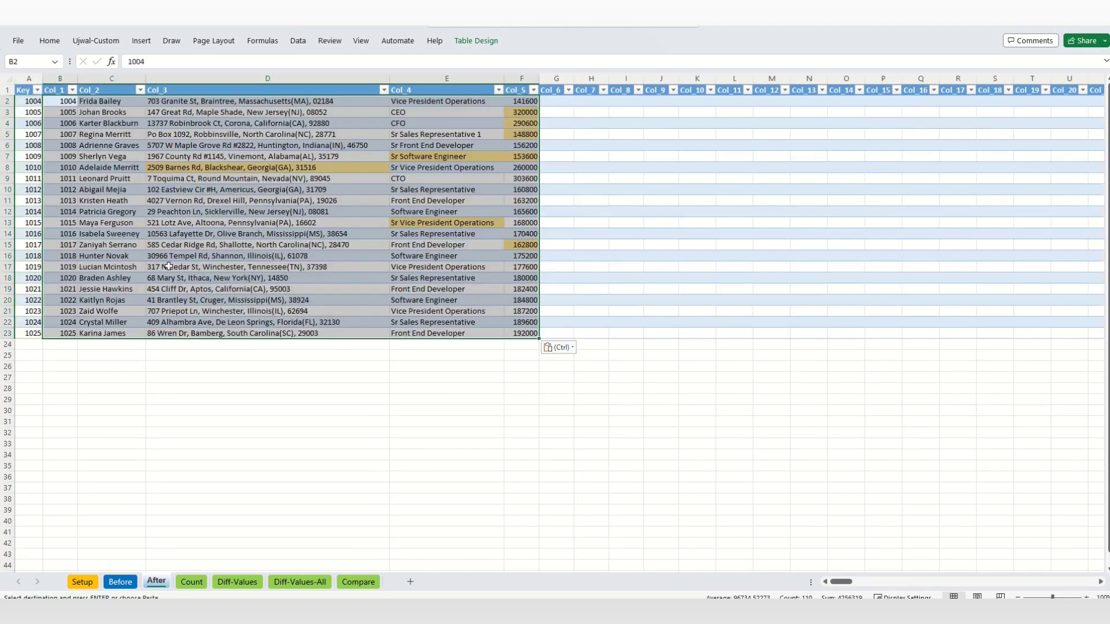
left_click_drag(29, 102, 30, 334)
left_click(99, 200)
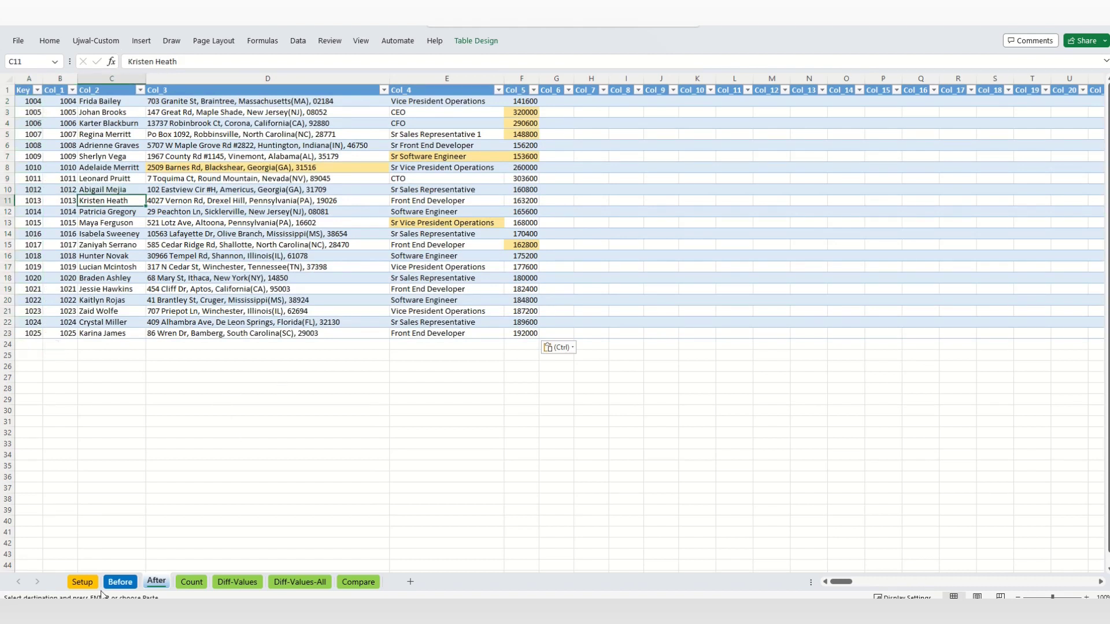
Refresh all queries and connections in the comparison workbook
left_click(262, 255)
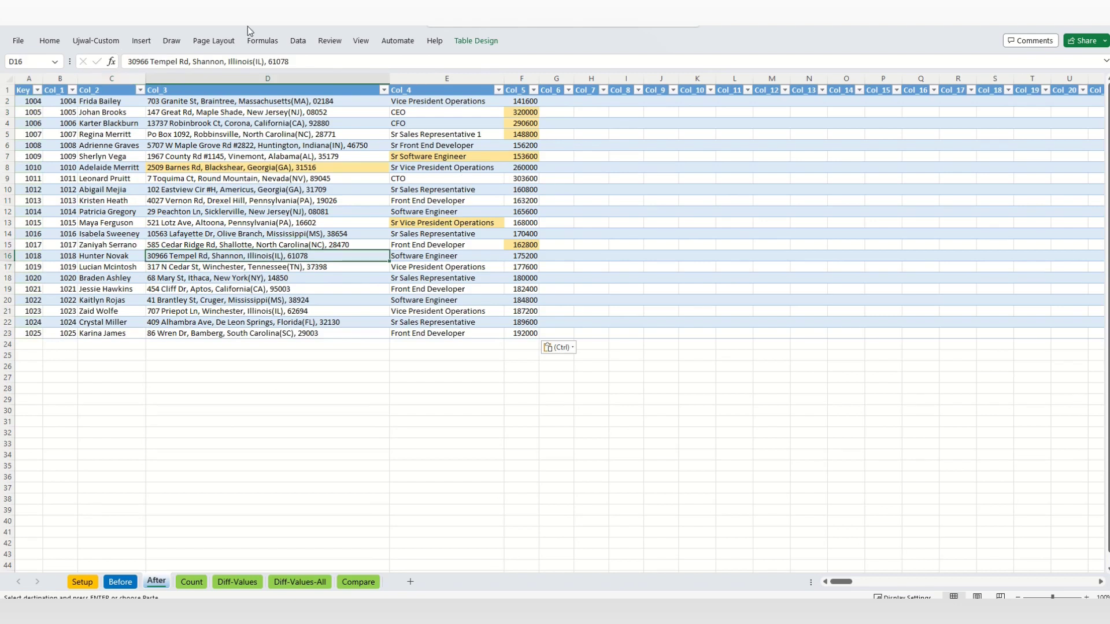
left_click(299, 41)
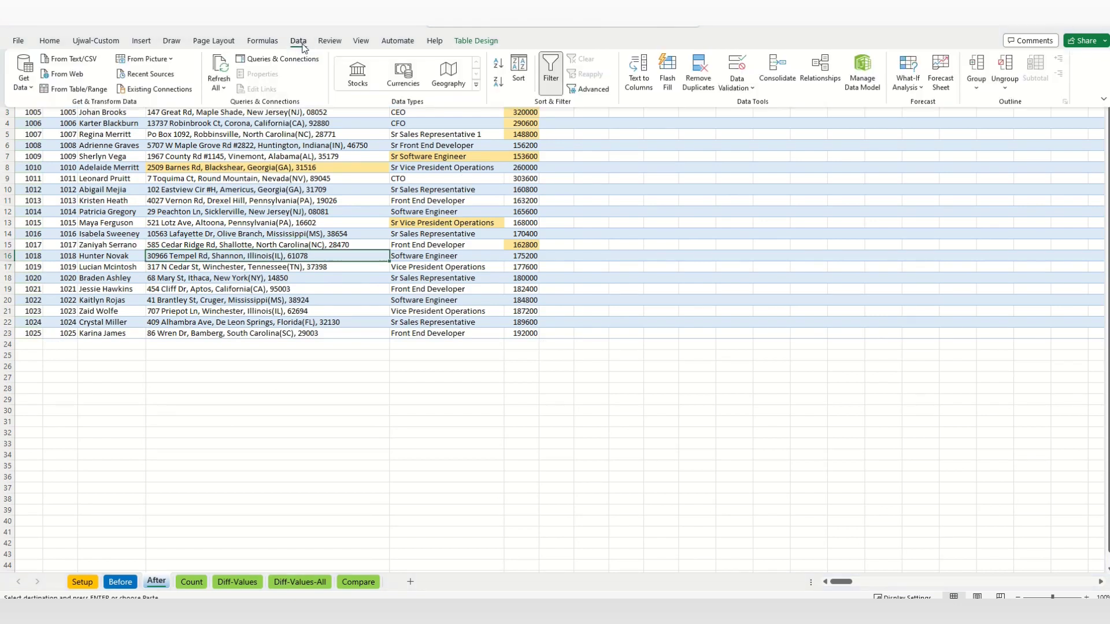
left_click(223, 72)
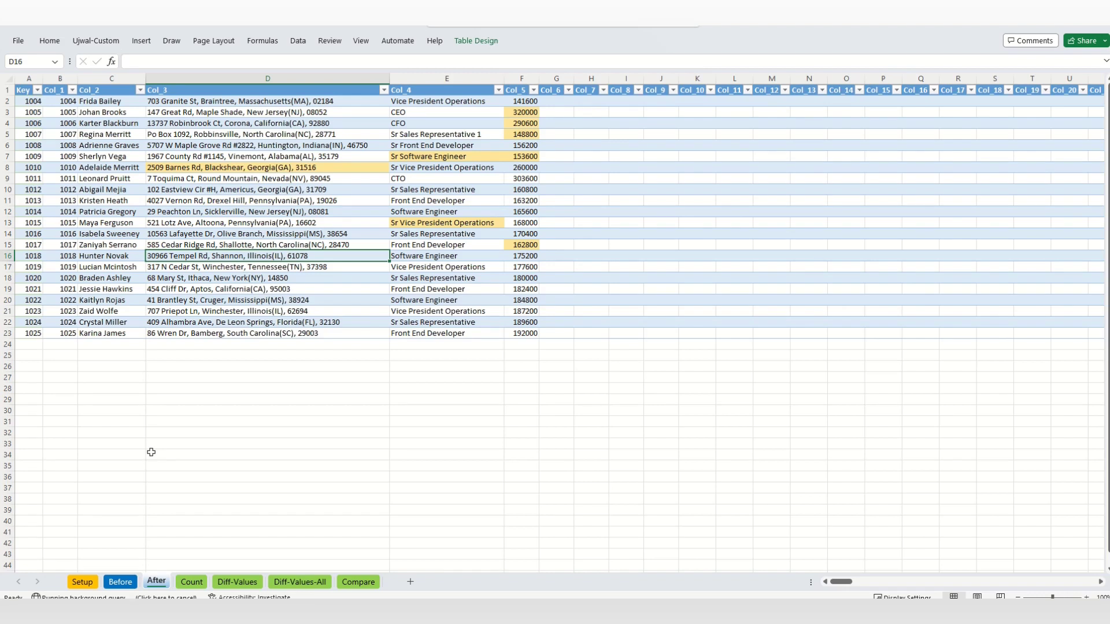
left_click(228, 269)
Examine the added and deleted row counts on the Count sheet against the Added marks in Sample Data.xlsx
left_click(189, 587)
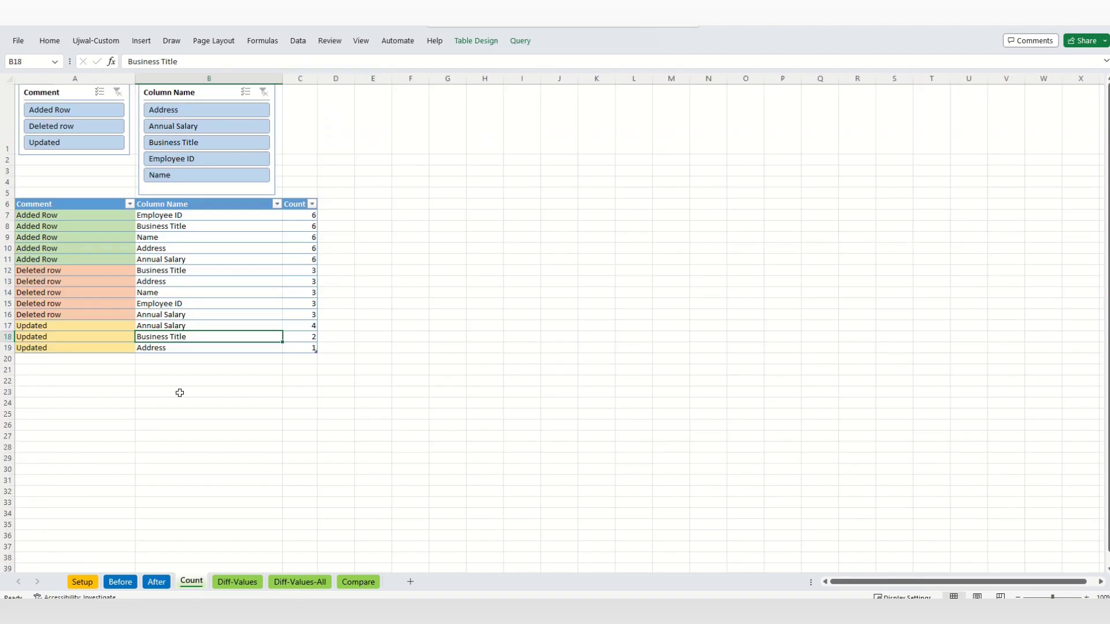
left_click(203, 236)
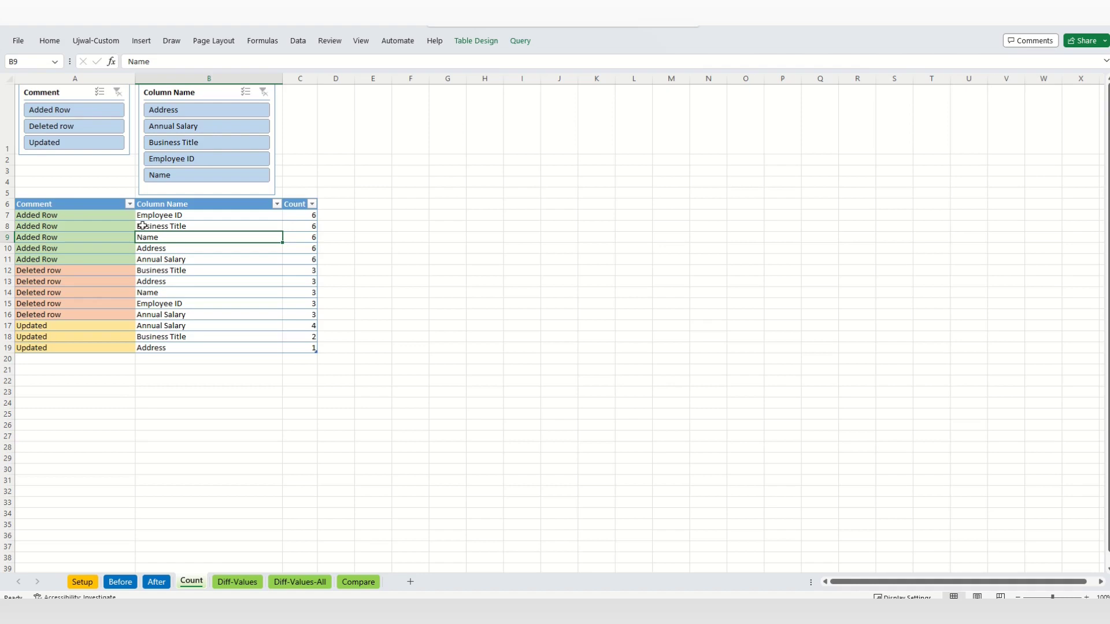
left_click_drag(48, 218, 50, 256)
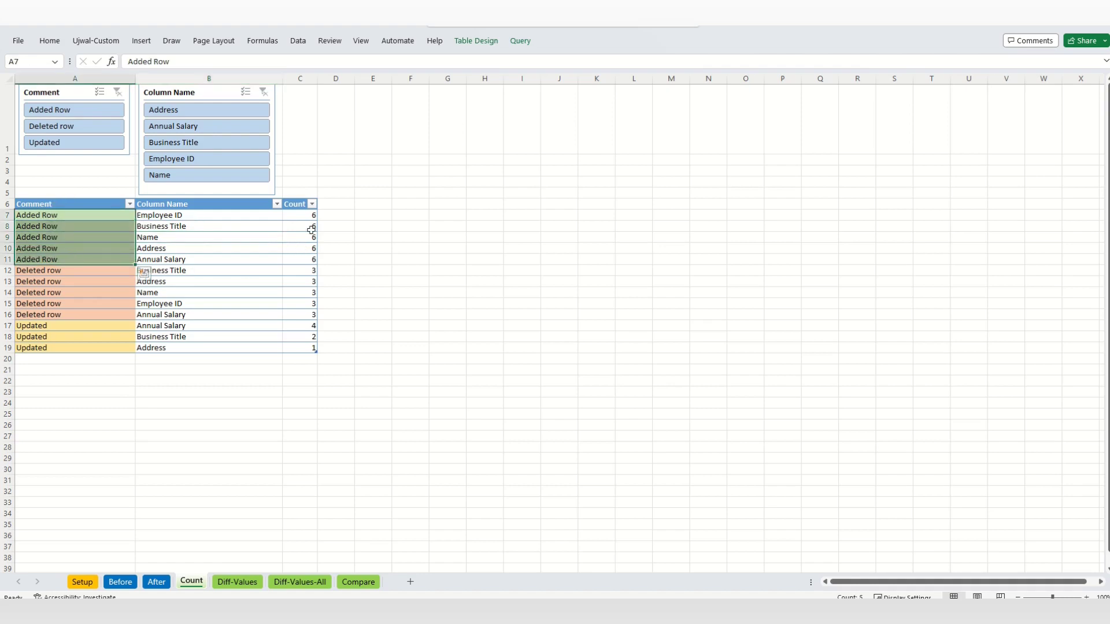
left_click_drag(312, 216, 285, 318)
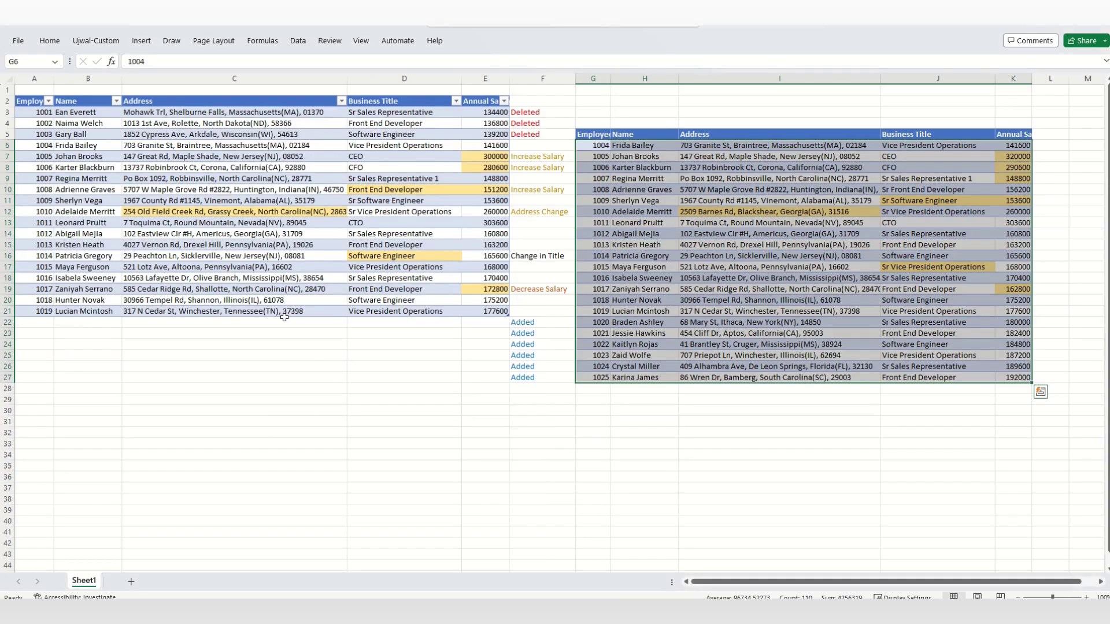
left_click(284, 319)
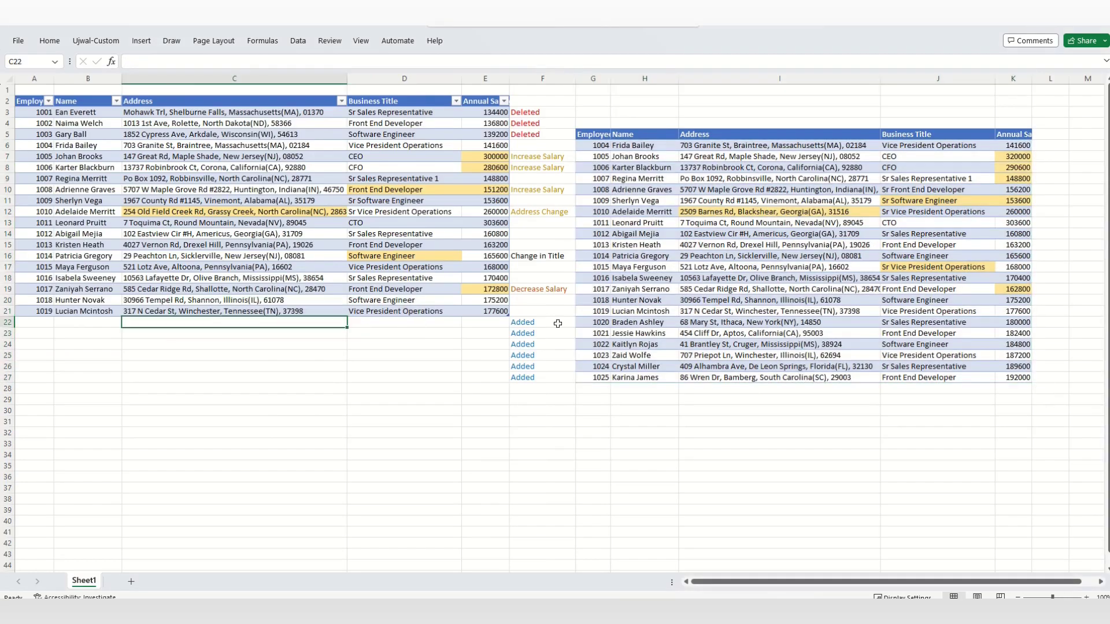
left_click(563, 326)
key("ctrl+shift+Down")
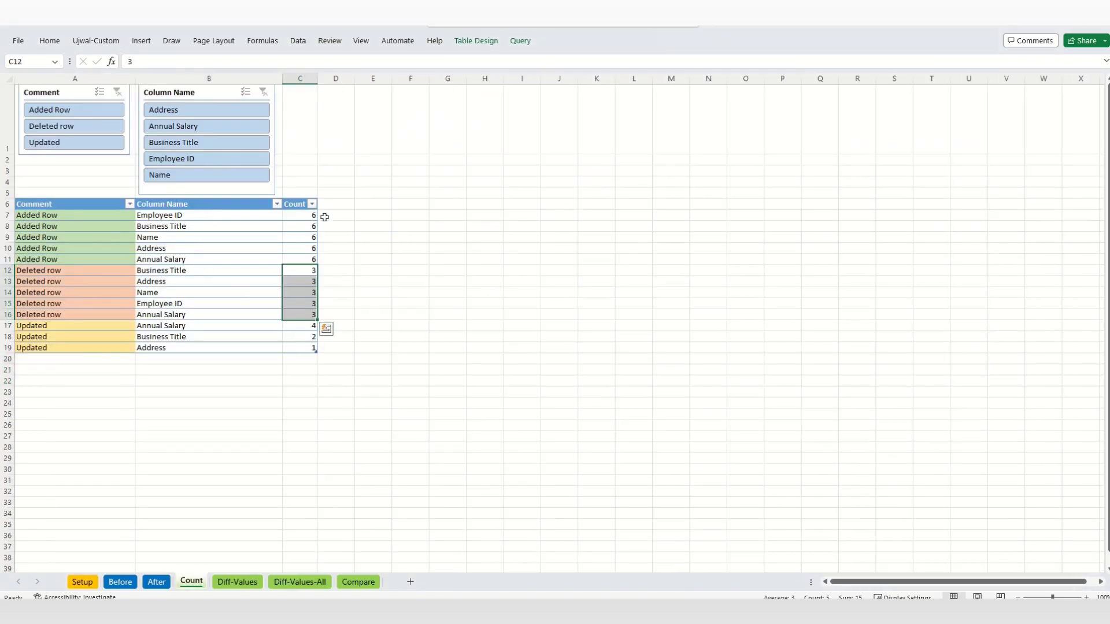
Review the Count sheet's entries for deleted rows and for updated Annual Salary, Business Title and Address values
left_click(312, 217)
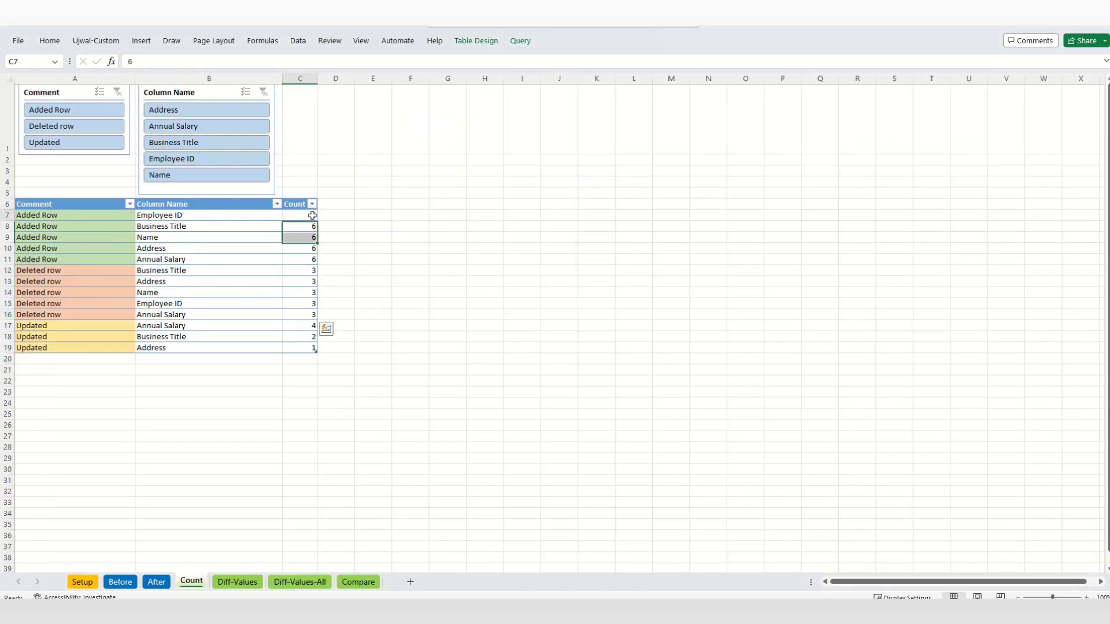
left_click_drag(80, 270, 309, 321)
left_click(69, 327)
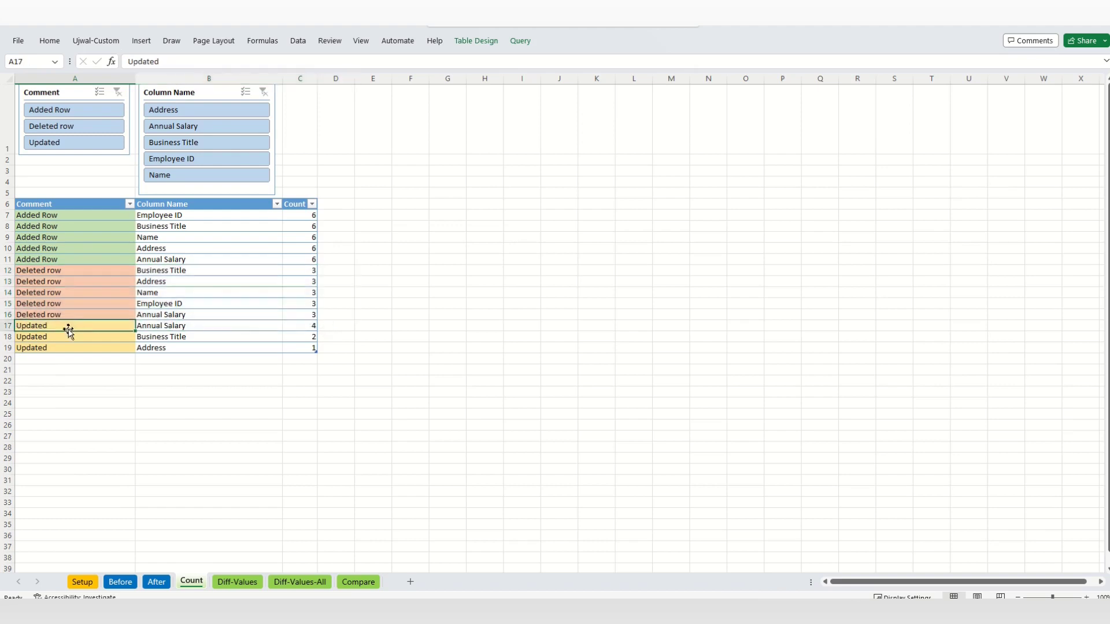
left_click(294, 348, "shift")
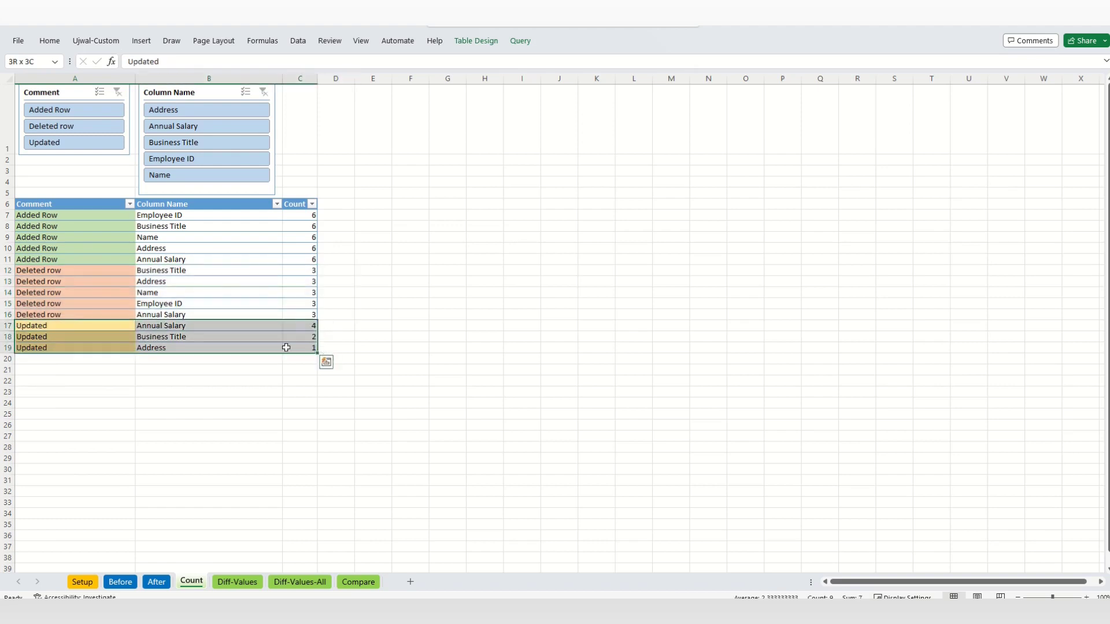
left_click(88, 327)
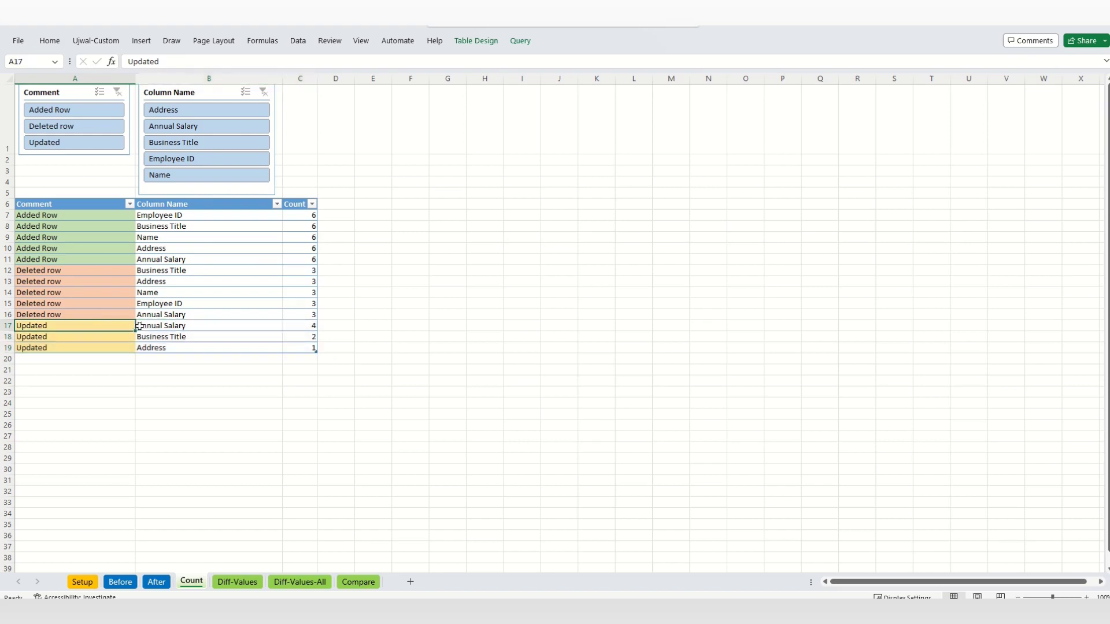
left_click_drag(175, 324, 173, 348)
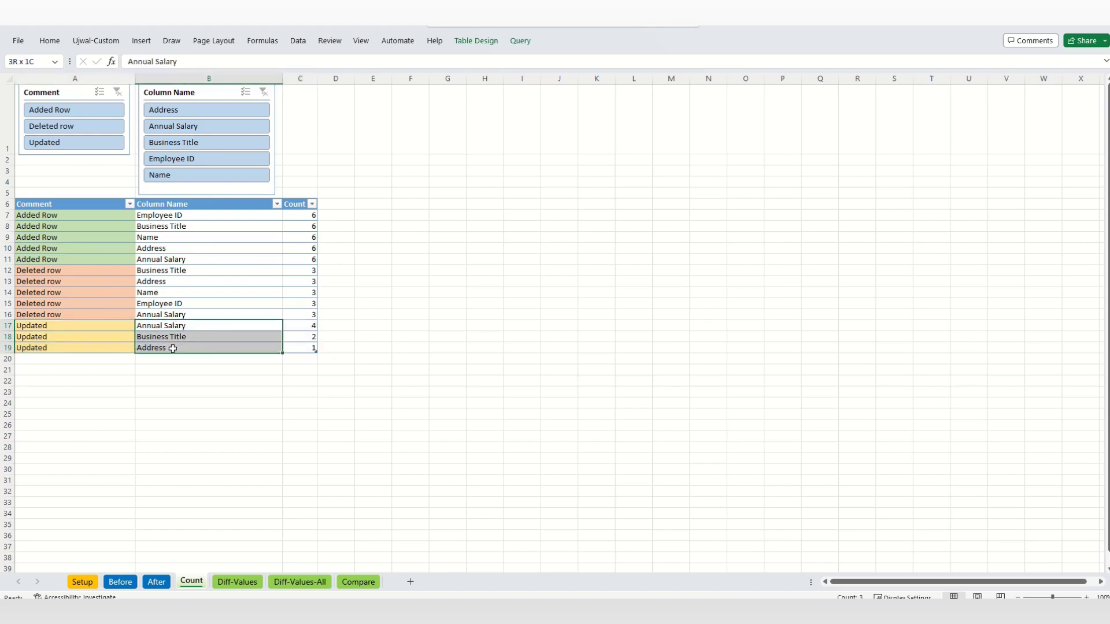
left_click_drag(301, 326, 298, 359)
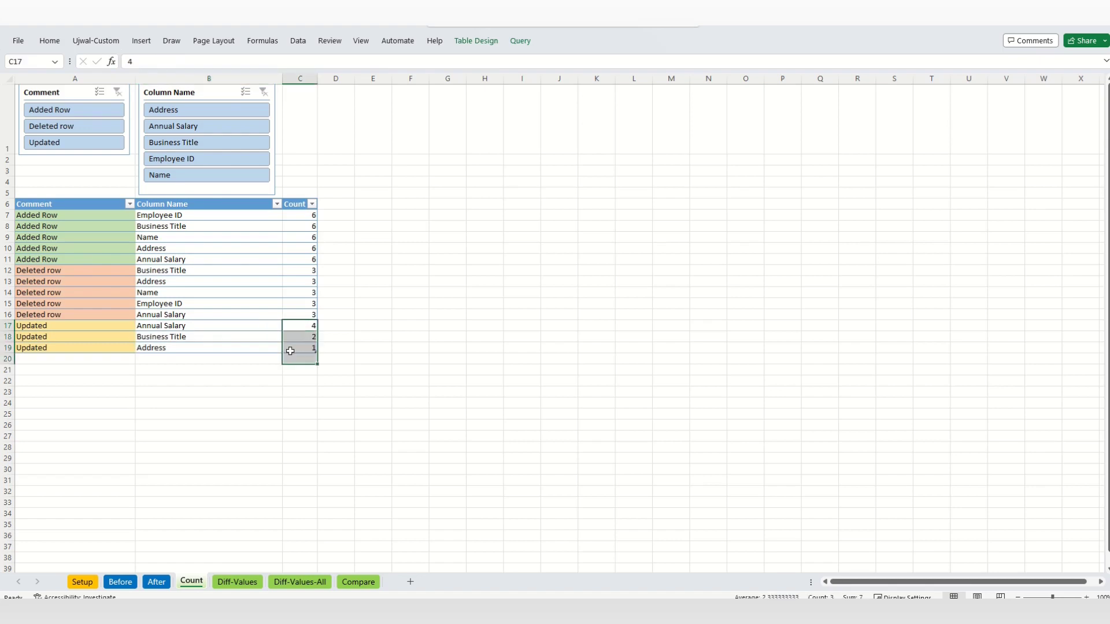
left_click(209, 324)
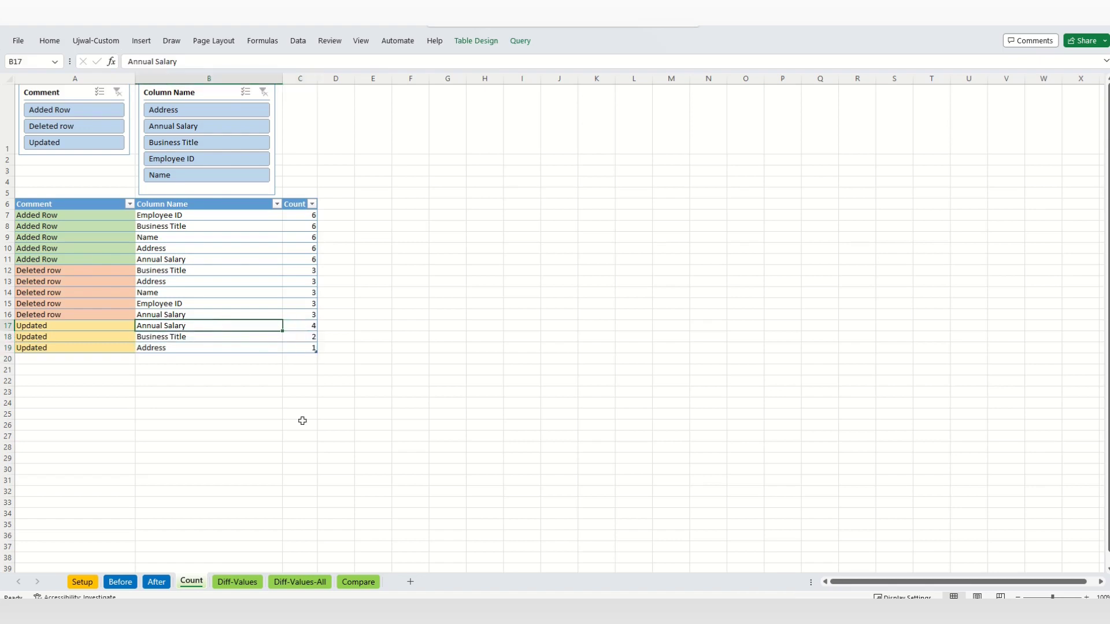
Compare the Count sheet's updated Business Title and Address entries with the highlighted salary, title and address changes in Sample Data.xlsx
key("Down")
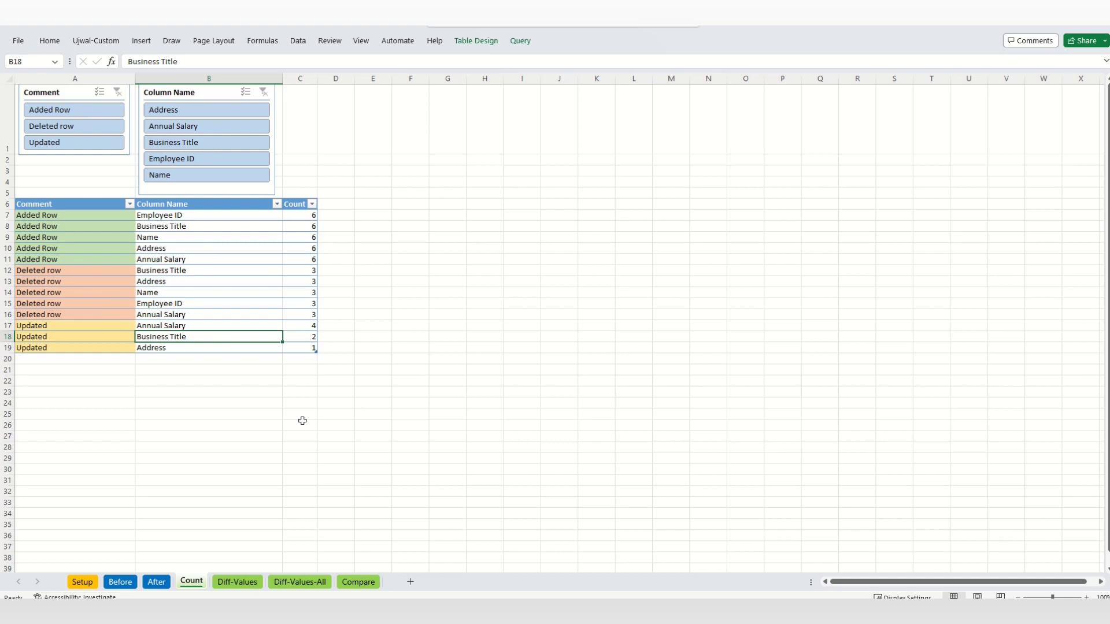
key("Down")
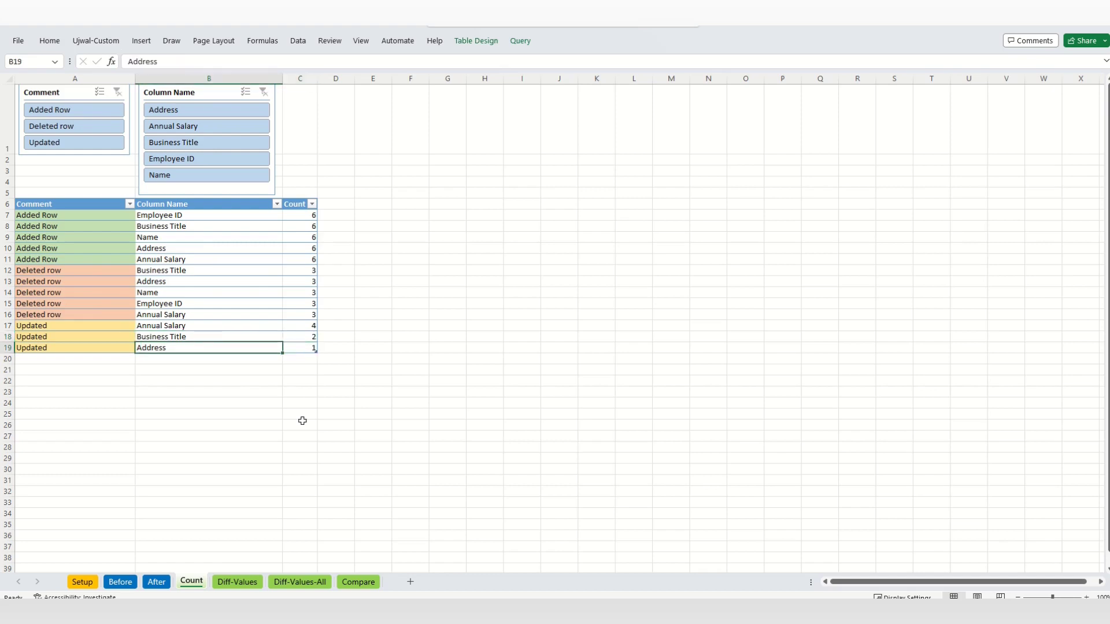
key("alt+Tab")
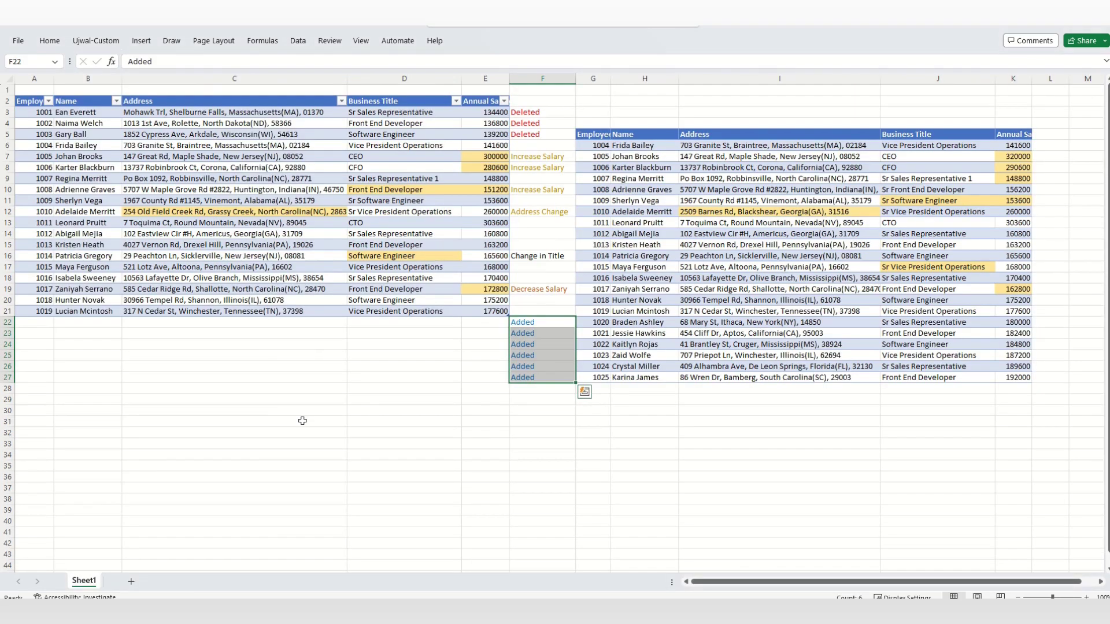
left_click(456, 191)
left_click_drag(484, 156, 485, 168)
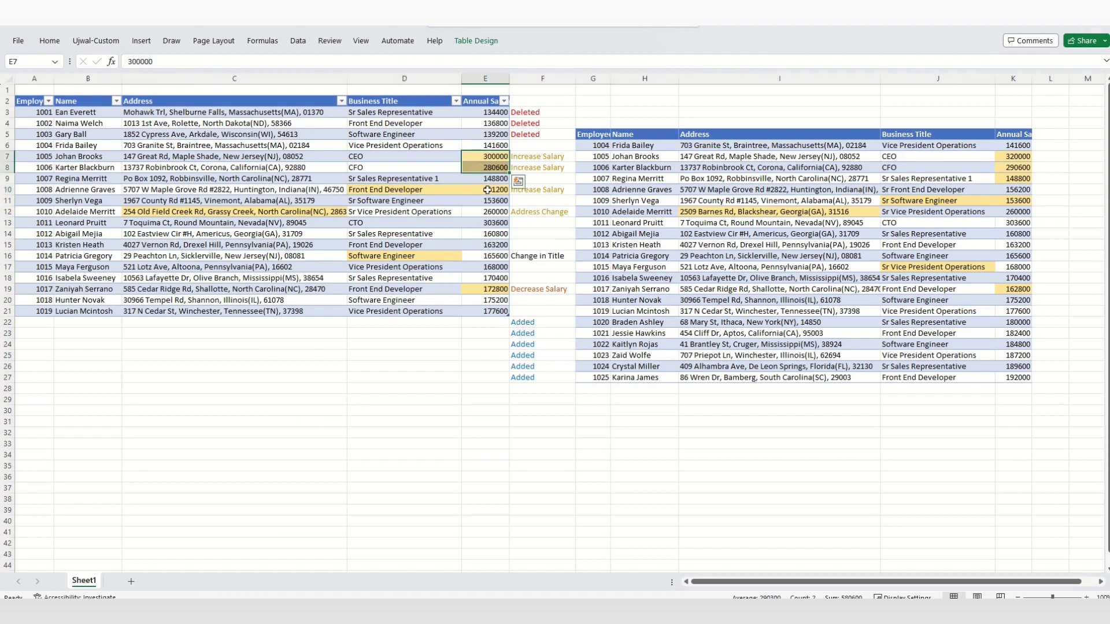
left_click(488, 191)
left_click(485, 289)
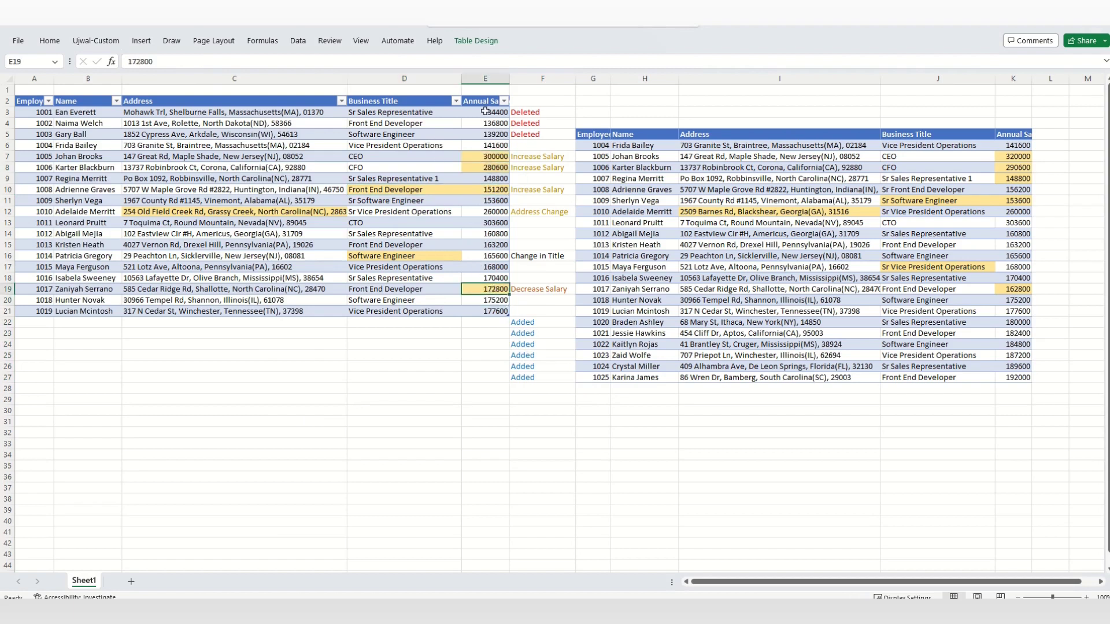
left_click(423, 192)
left_click(405, 257)
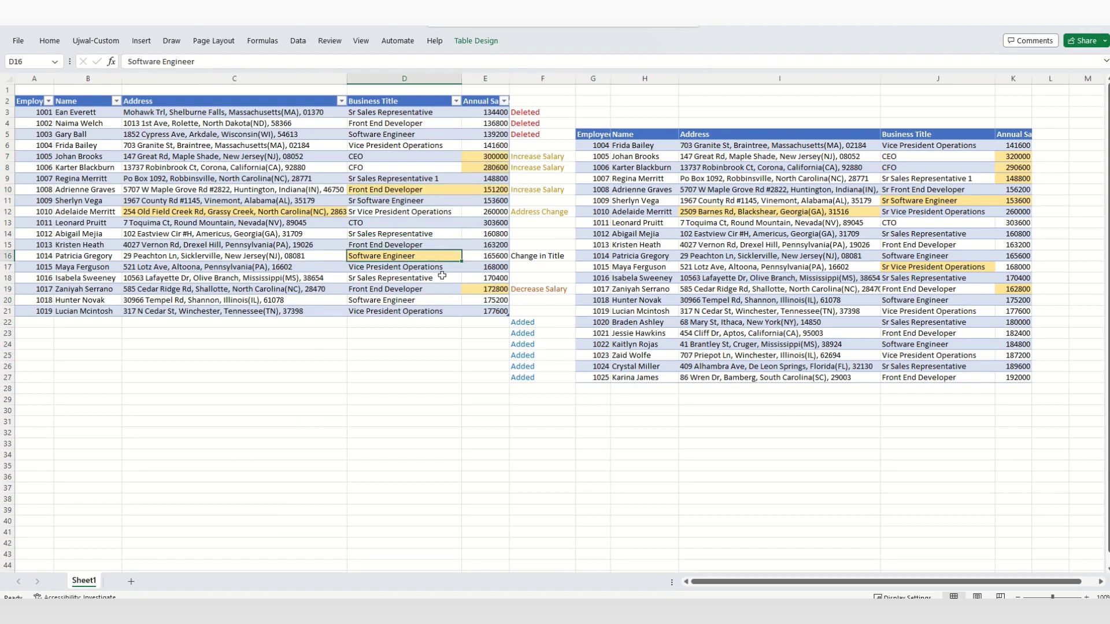
left_click(293, 213)
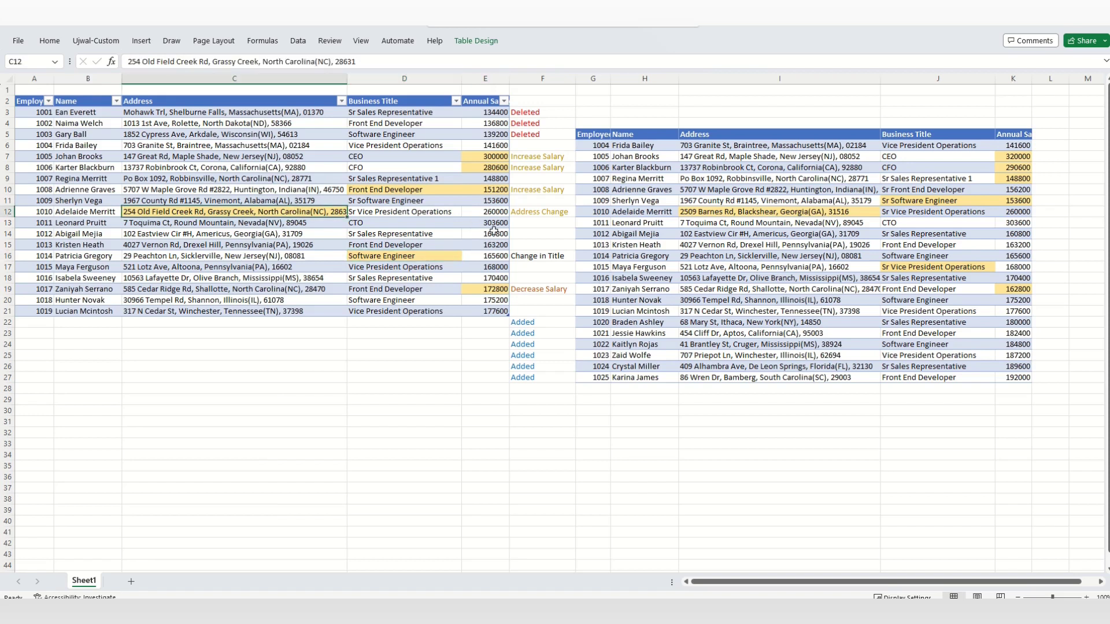
Check the employee ID and name data in Sample Data.xlsx for changes, and return to the comparison workbook's Count sheet
left_click_drag(39, 200, 116, 310)
left_click(83, 223)
left_click_drag(82, 201, 82, 312)
left_click_drag(98, 155, 96, 267)
left_click(173, 223)
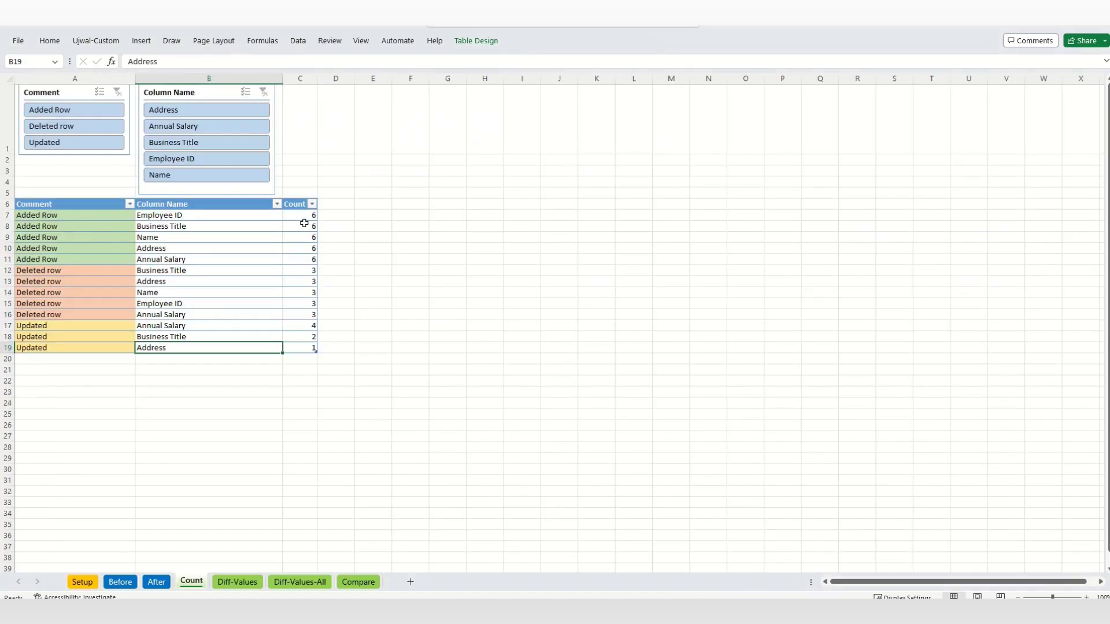
left_click(233, 279)
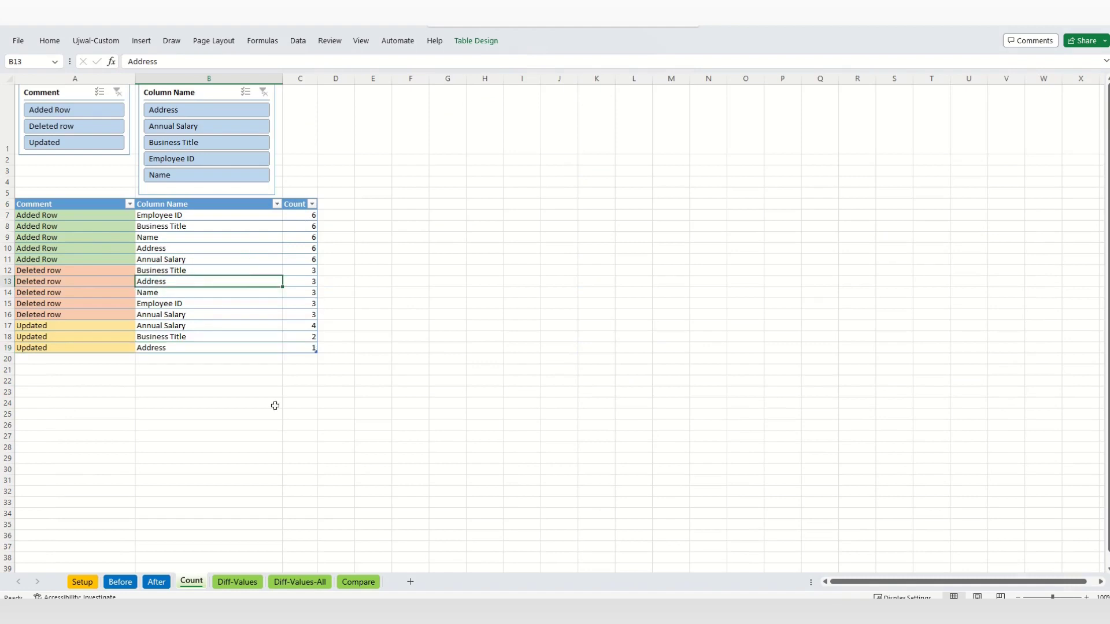
On the After sheet, append 1 to the employee name in the row with key 1009
left_click(156, 581)
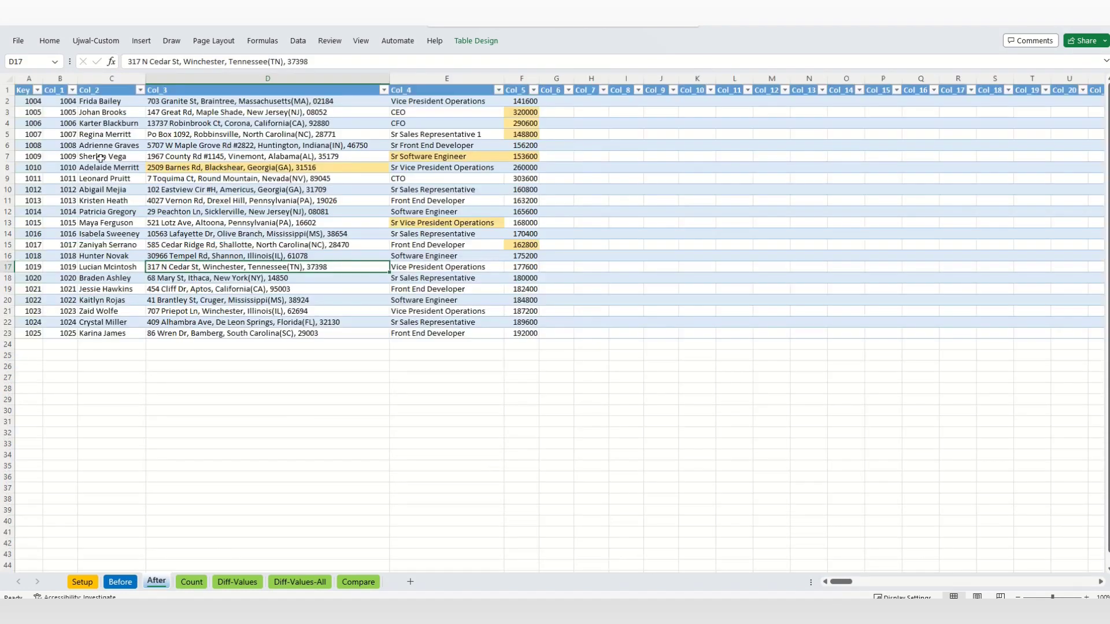
key("Left")
key("F2")
type("1")
key("Return")
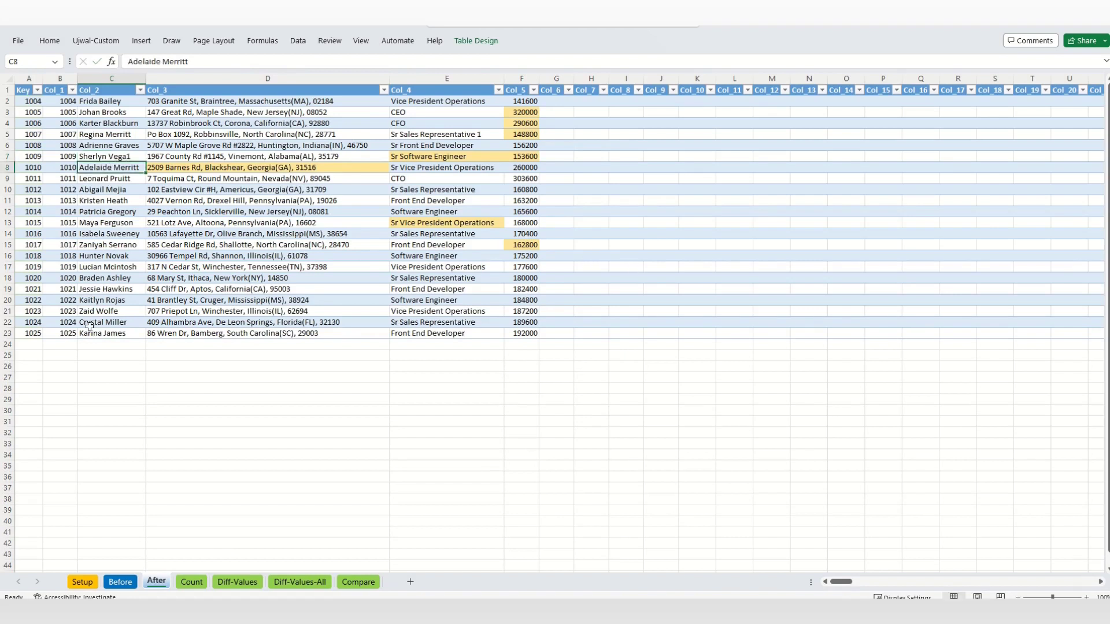
Refresh all queries and check the Count sheet for the updated Name entry
left_click(296, 41)
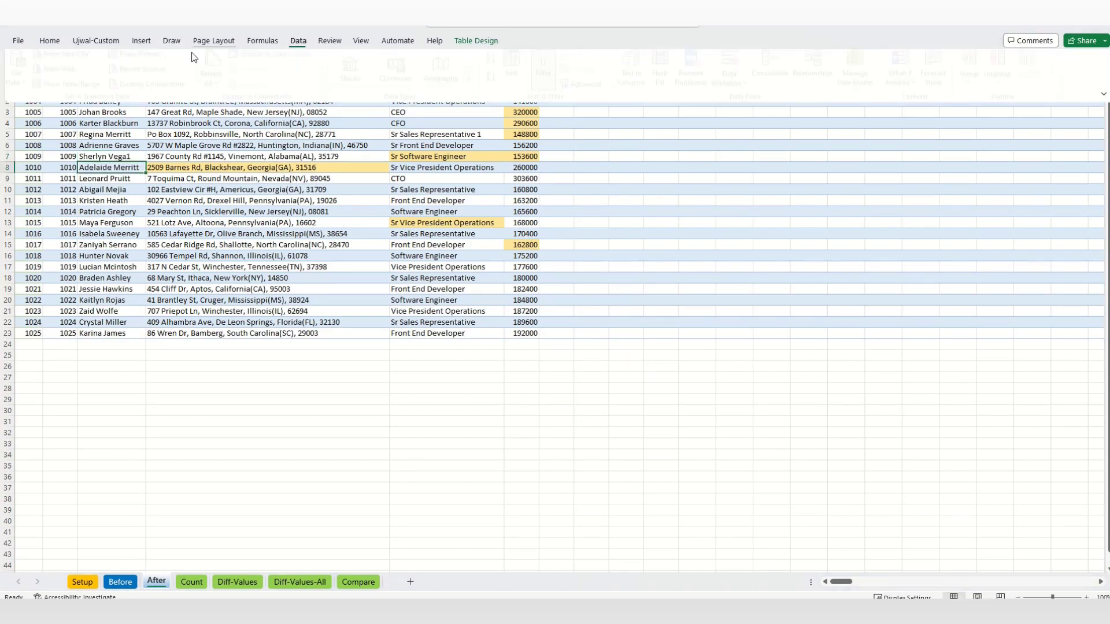
left_click(219, 72)
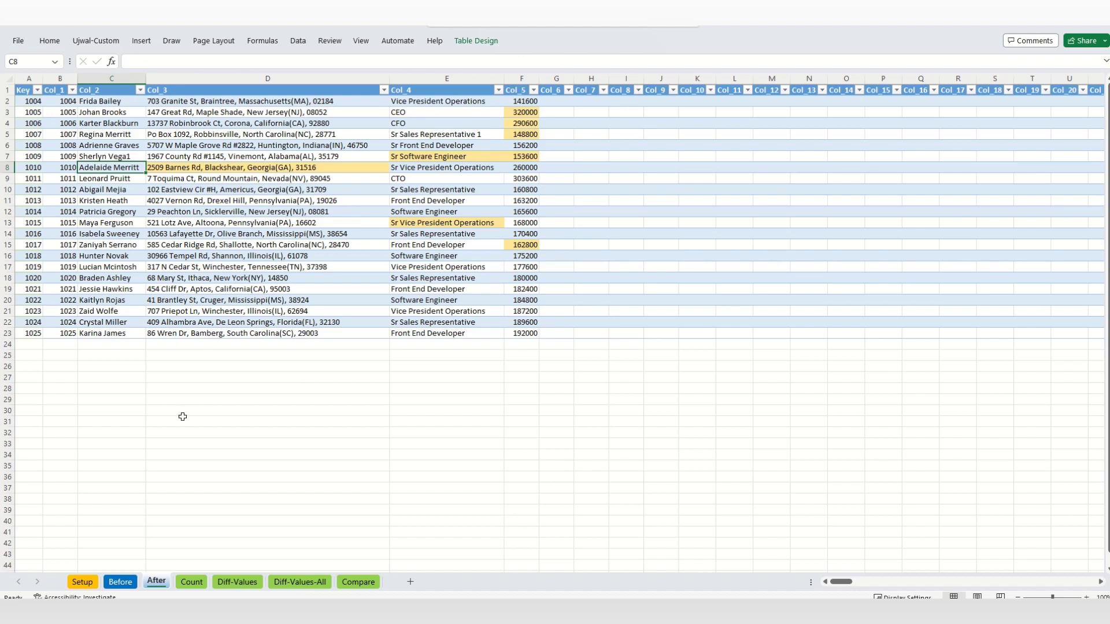
left_click(192, 583)
left_click(247, 237)
left_click_drag(155, 349, 303, 348)
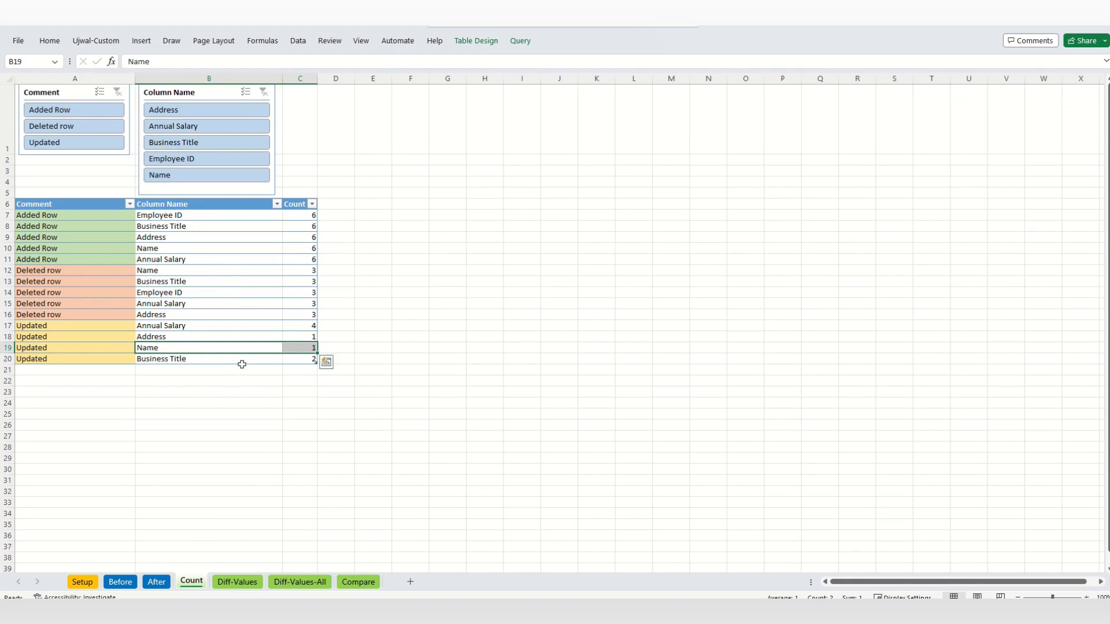
left_click(302, 346)
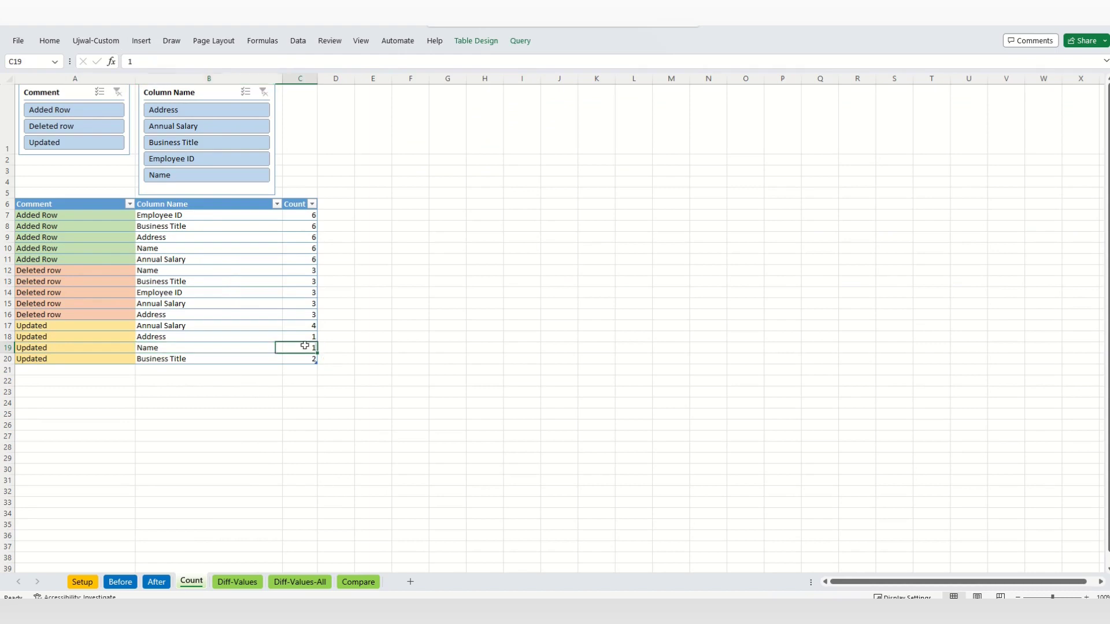
Filter the Count table by Updated, by Added Row and by the Address column name in turn, clearing each filter after viewing
left_click(68, 145)
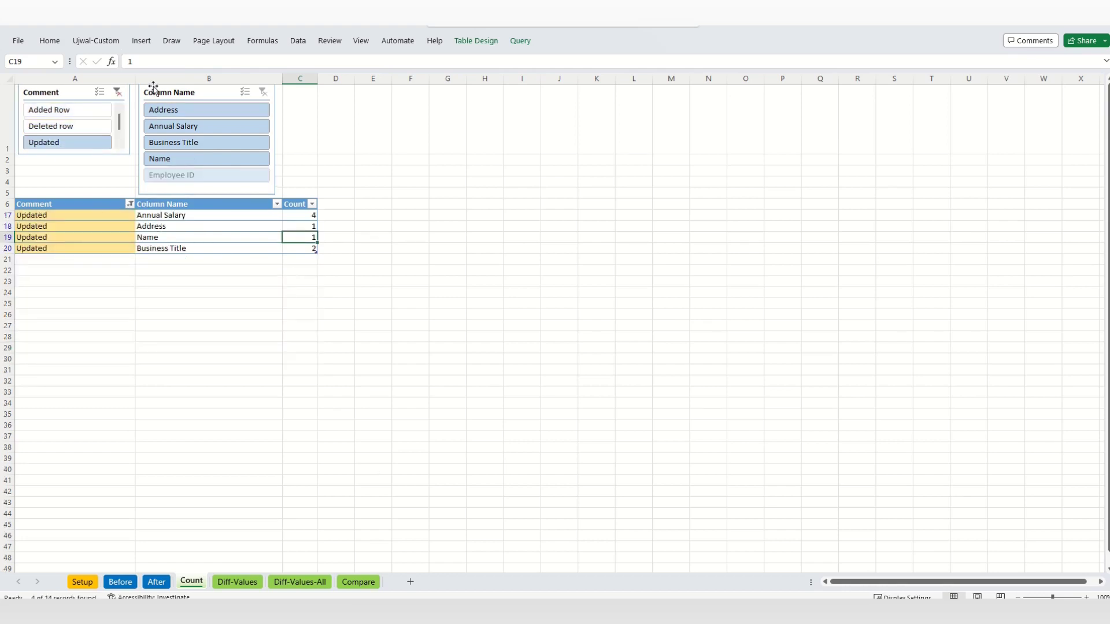
left_click(117, 92)
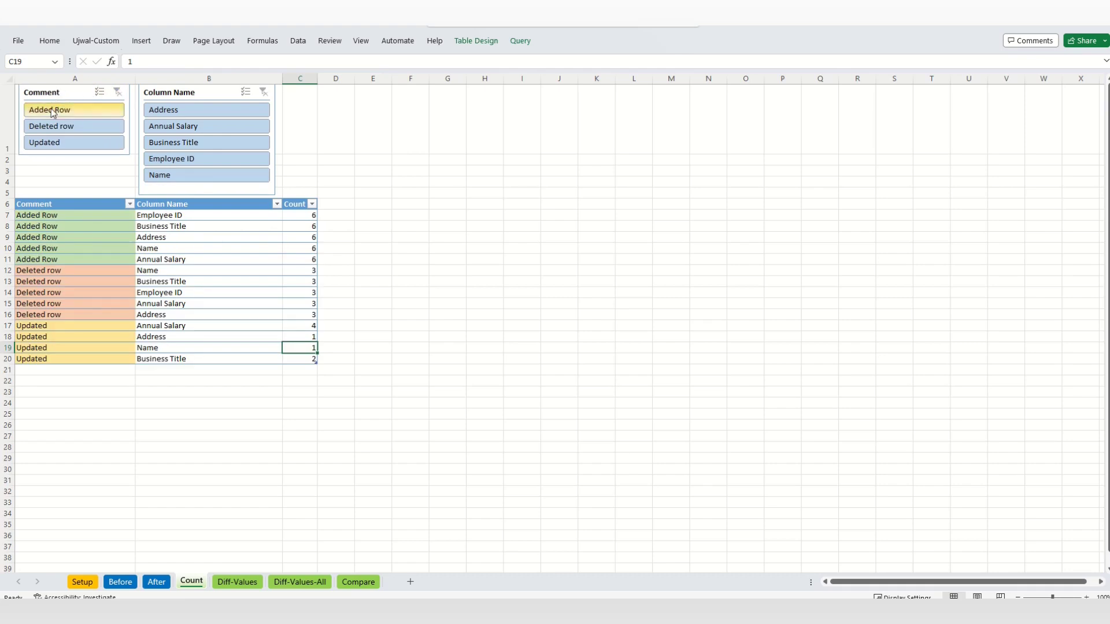
left_click(53, 112)
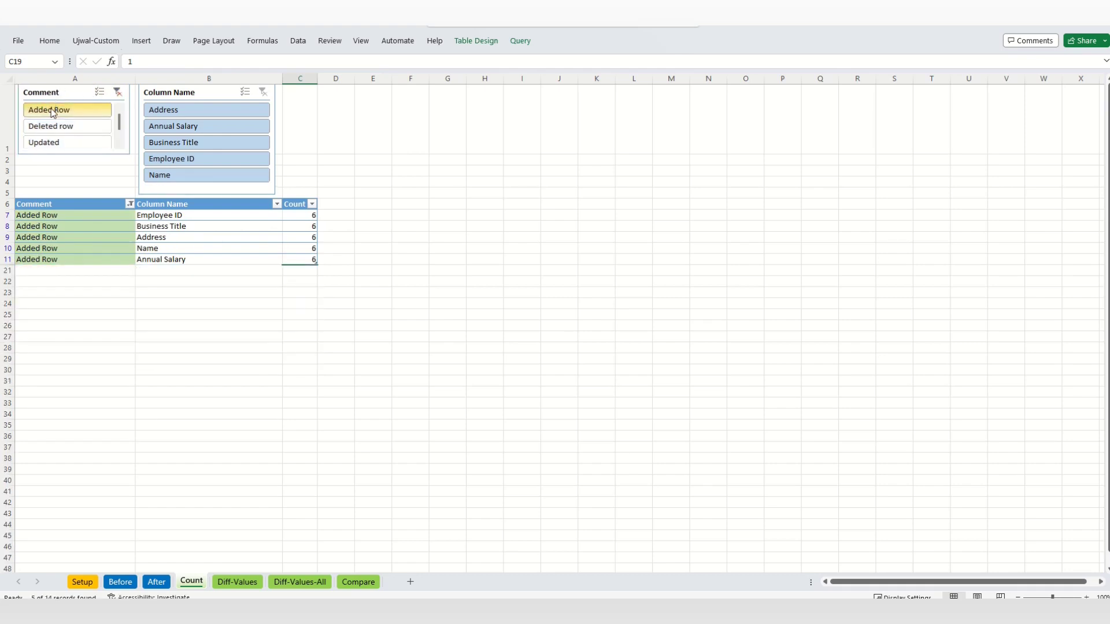
left_click(117, 92)
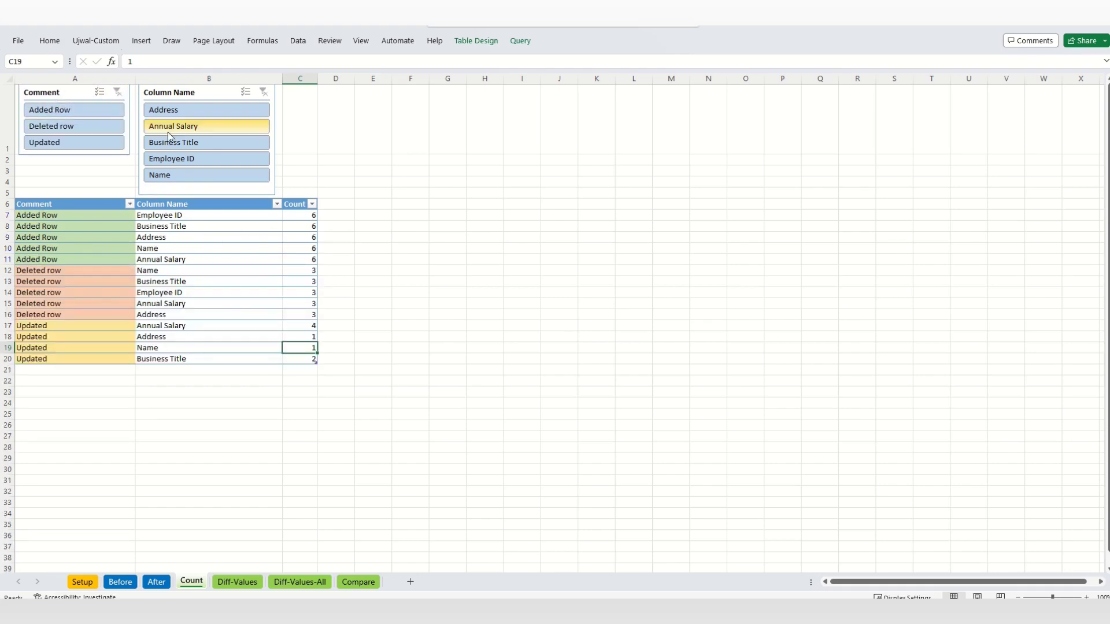
left_click(218, 115)
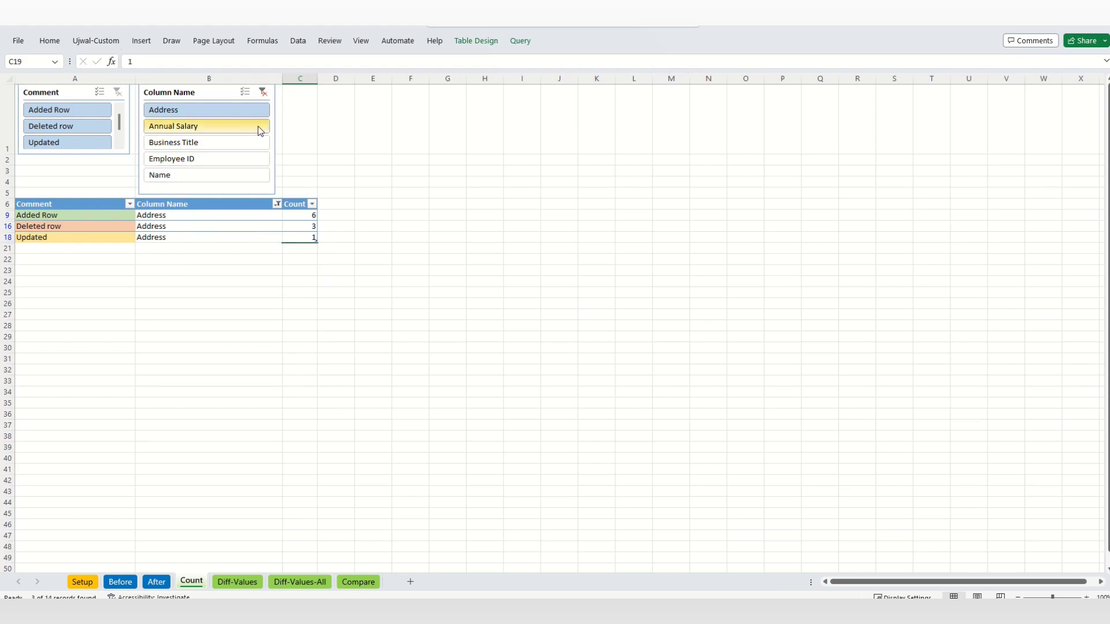
left_click(268, 93)
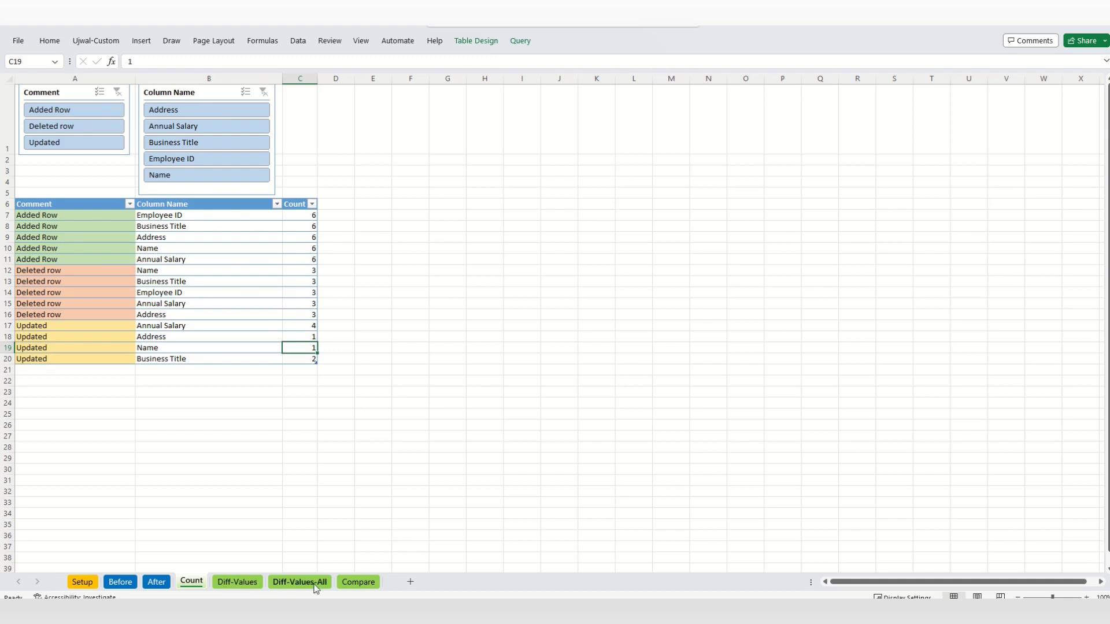
Review the before and after values of all differing fields on the Diff-Values sheet
left_click(254, 582)
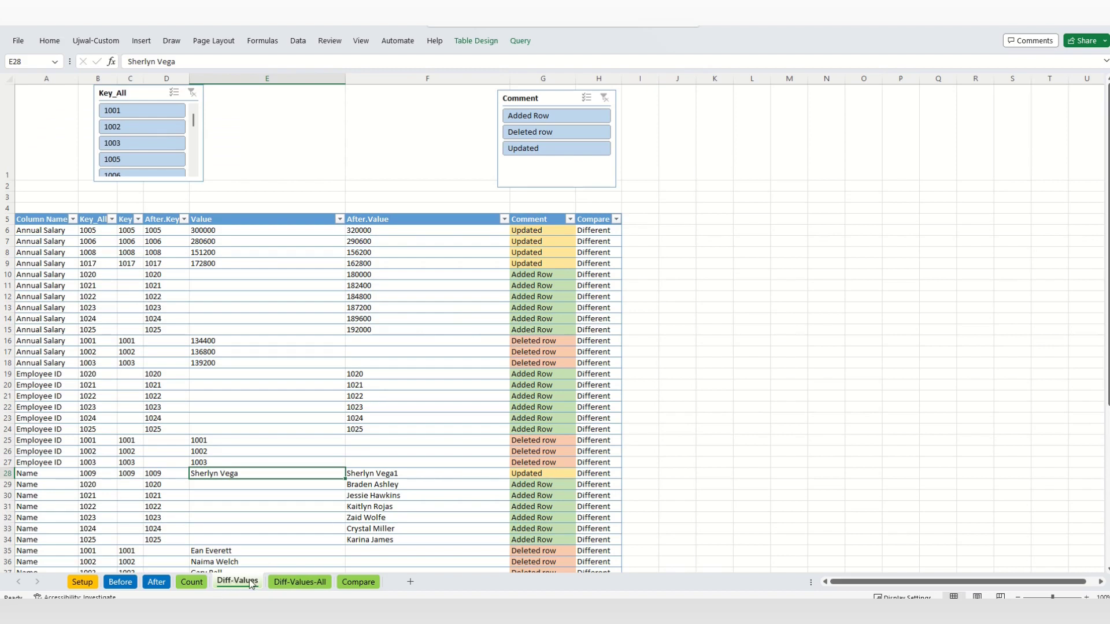
left_click(332, 318)
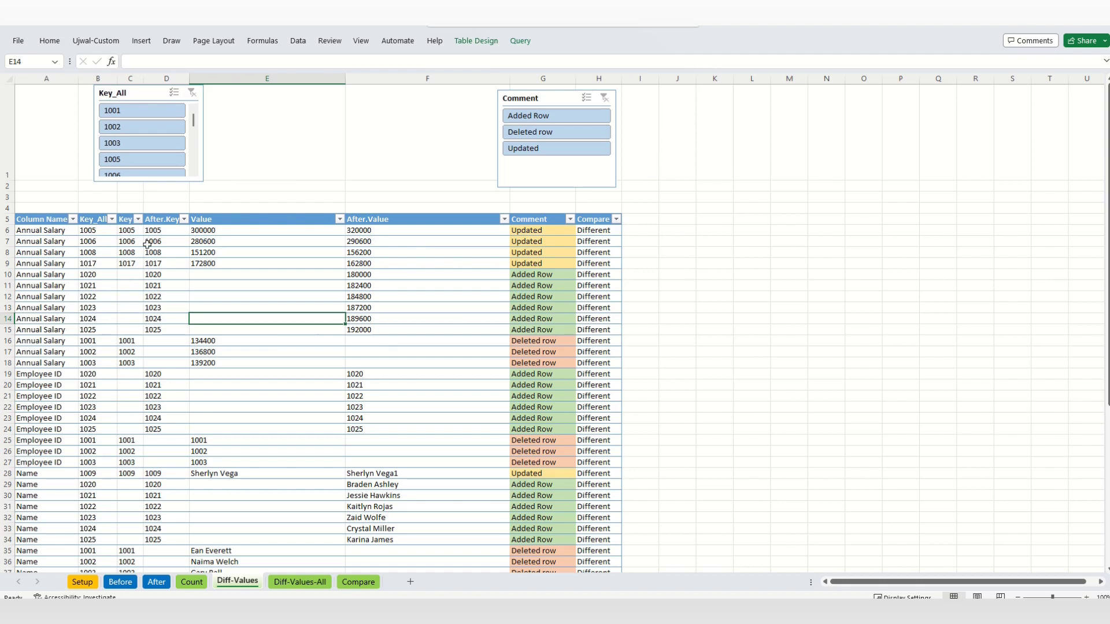
scroll(434, 368, "down", 8)
scroll(434, 368, "up", 8)
Review the deleted, updated and added records on the Diff-Values-All sheet, including their Same and Different comparison results
left_click(300, 582)
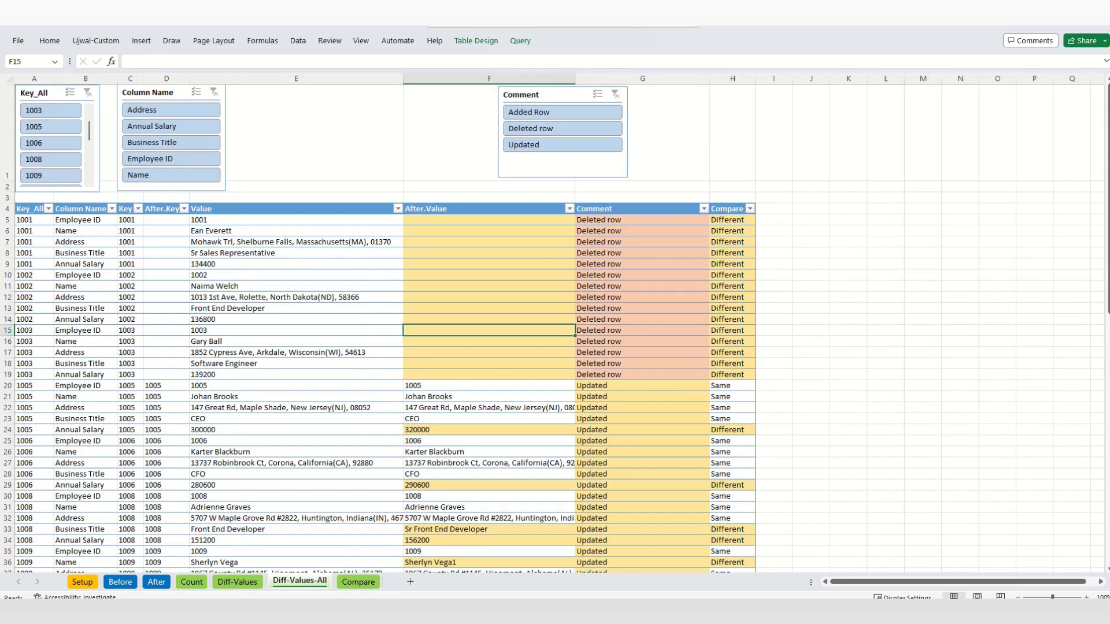
left_click(259, 296)
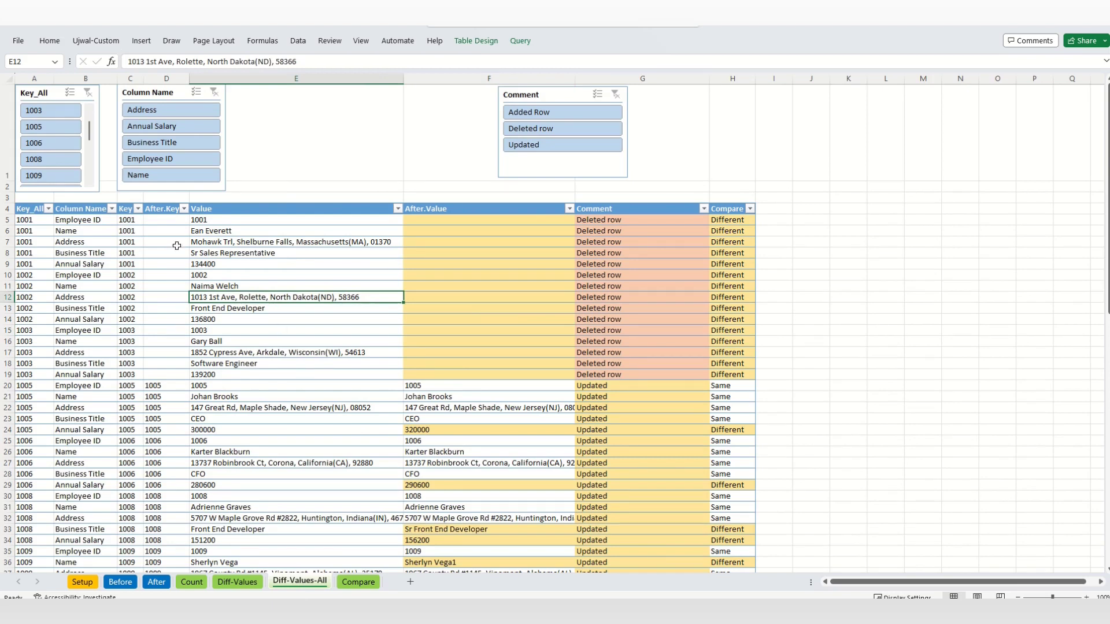
scroll(375, 417, "down", 10)
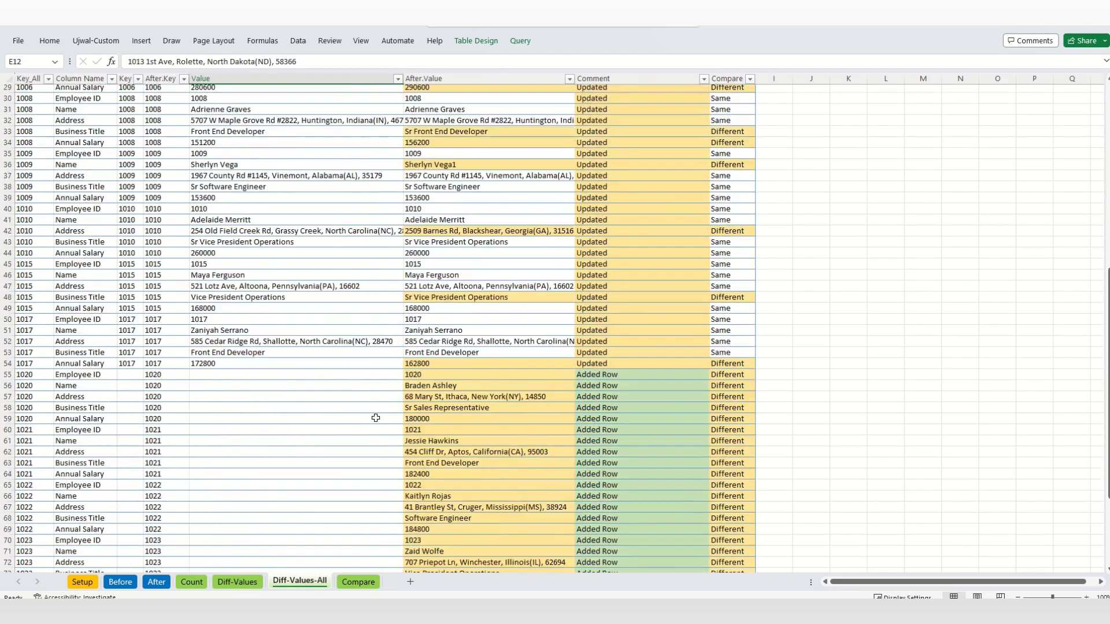
scroll(375, 417, "up", 10)
scroll(375, 418, "down", 3)
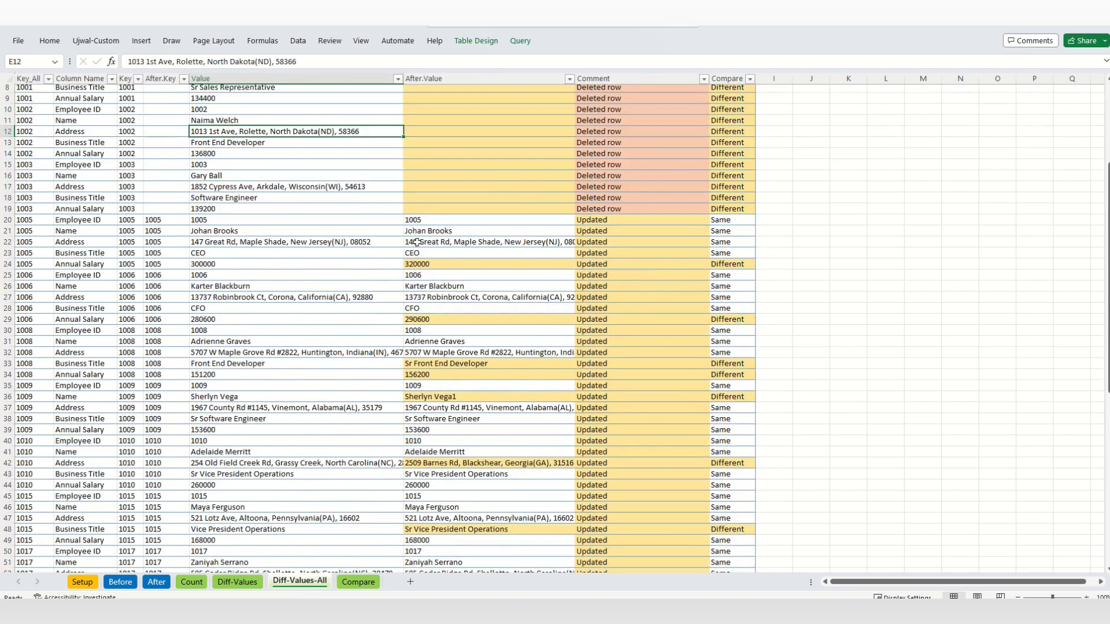
left_click(129, 252)
scroll(333, 266, "up", 3)
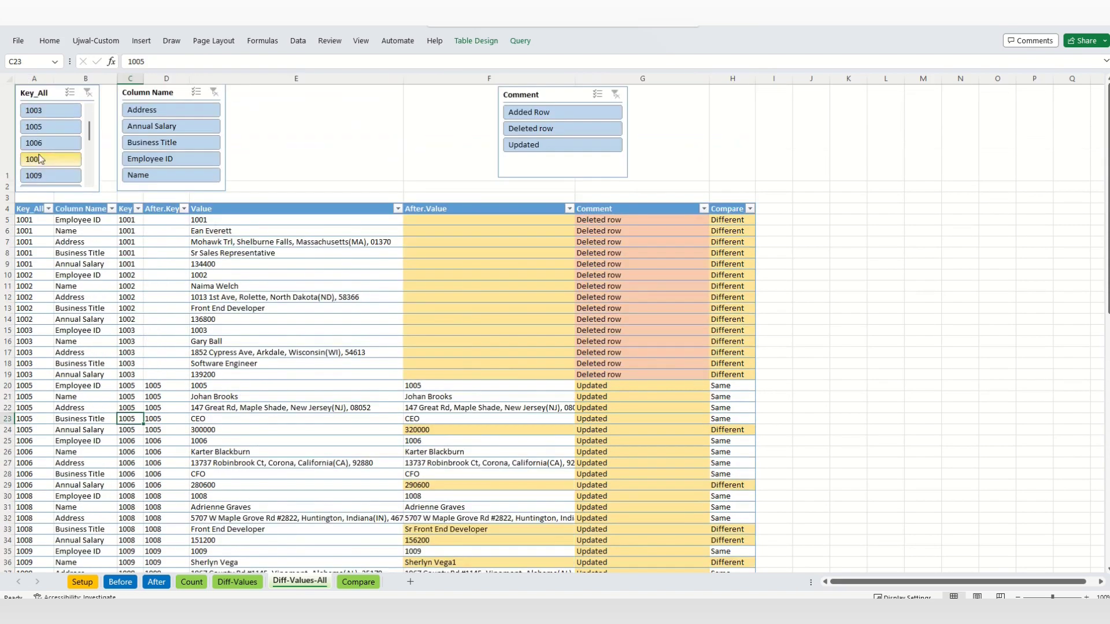
Filter Diff-Values-All to key 1005 and compare its fields' Value and After.Value entries
left_click(57, 126)
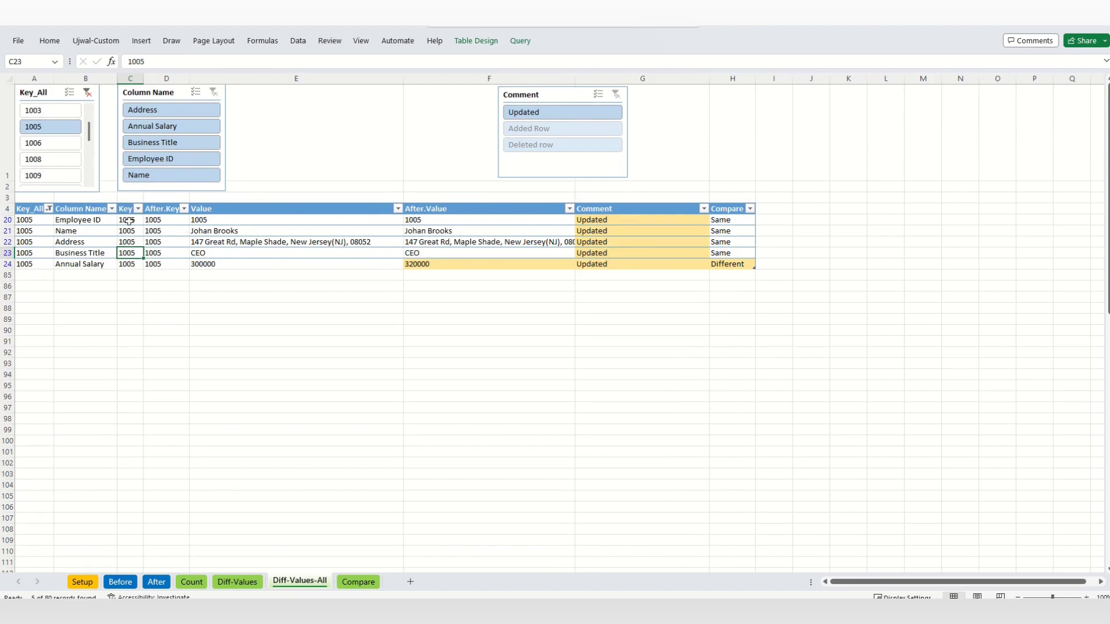
left_click_drag(103, 221, 92, 263)
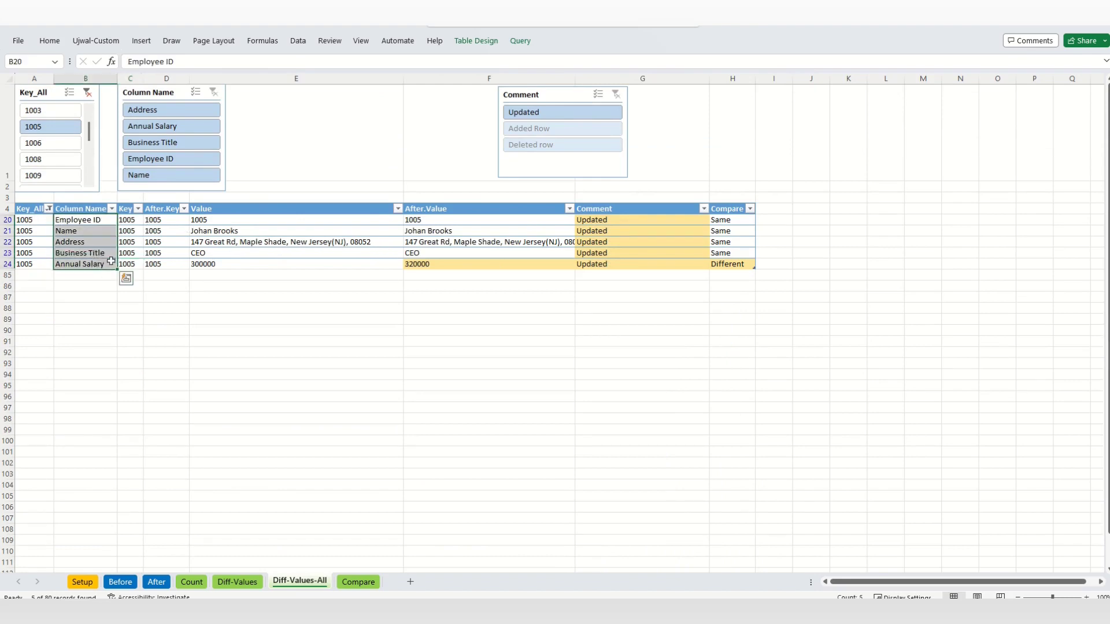
left_click_drag(208, 220, 202, 264)
left_click(459, 219, "ctrl")
left_click_drag(458, 220, 453, 265)
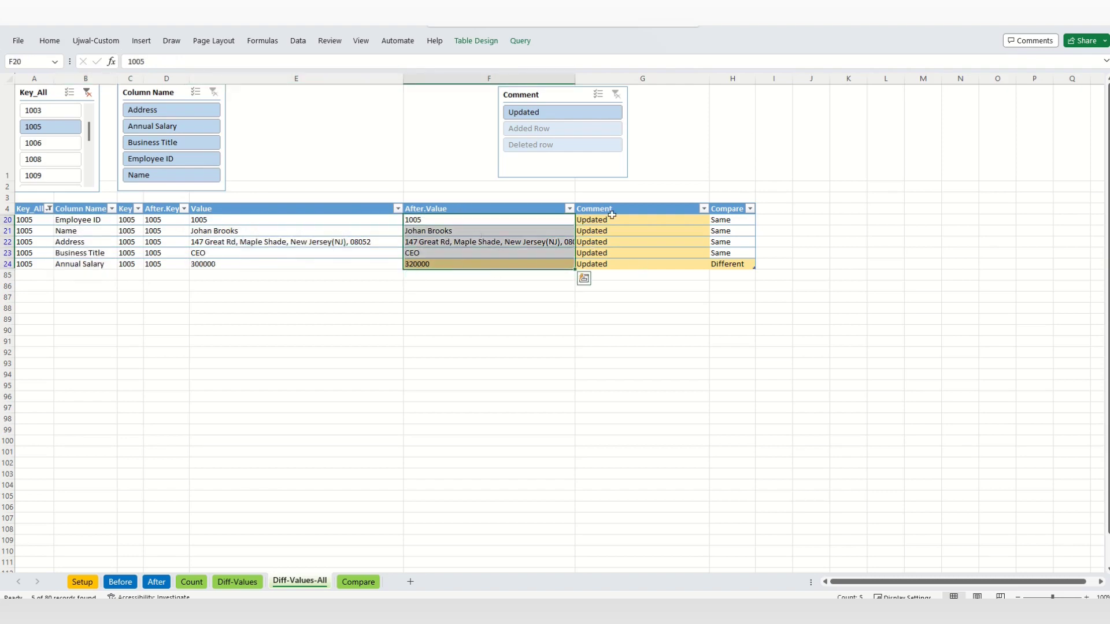
Examine the Compare results for key 1005, checking the same fields against the differing Annual Salary values
left_click_drag(743, 219, 739, 267)
left_click_drag(732, 219, 163, 246)
left_click_drag(85, 223, 84, 255)
left_click_drag(744, 219, 736, 253)
left_click(730, 264)
left_click(429, 265)
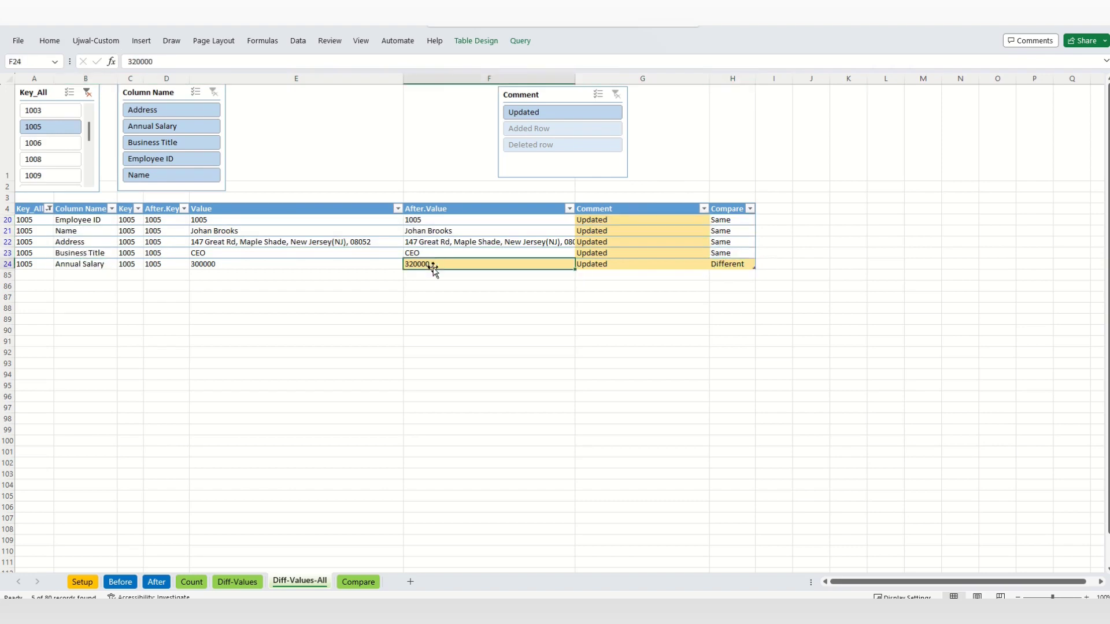
left_click(96, 264)
left_click_drag(272, 263, 439, 264)
left_click(343, 244)
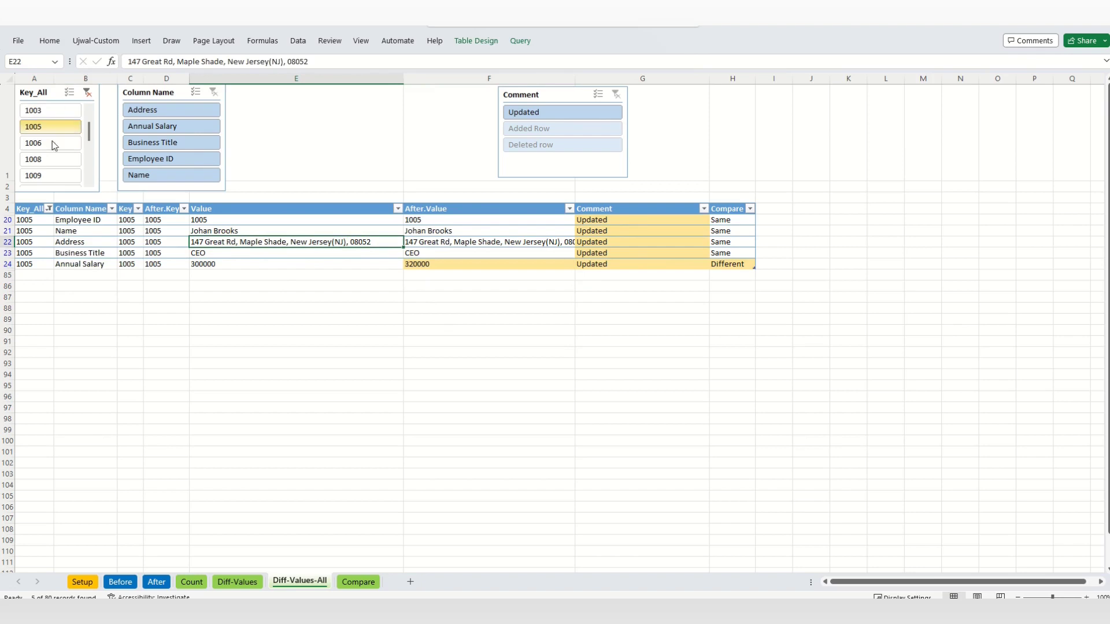
Filter Diff-Values-All to key 1008 and examine its Business Title and Annual Salary after-values
left_click(58, 159)
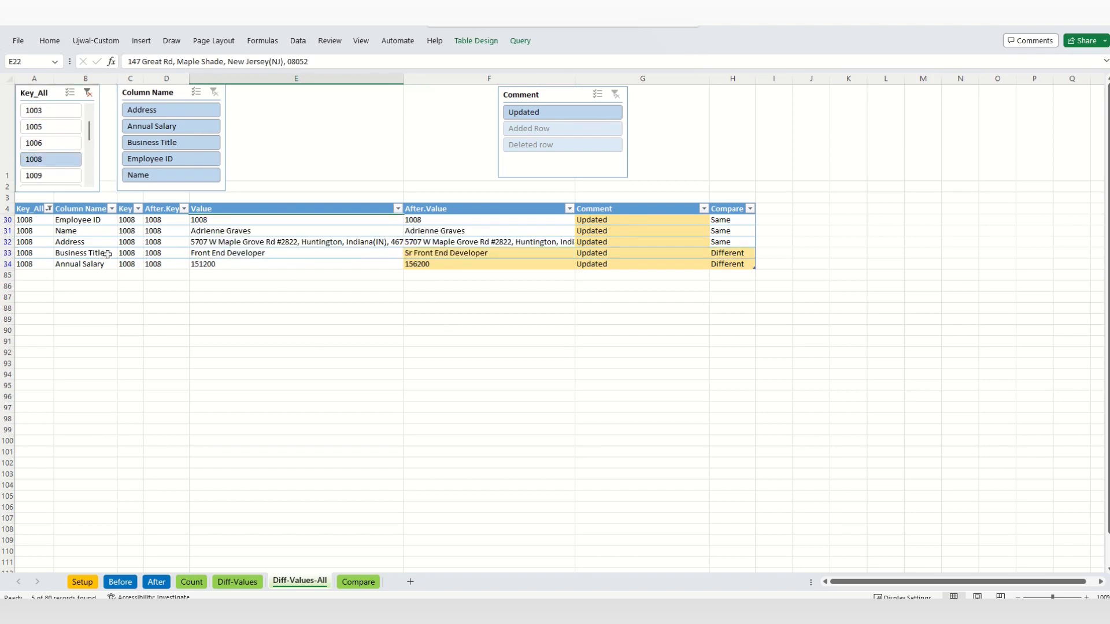
left_click_drag(429, 257, 432, 265)
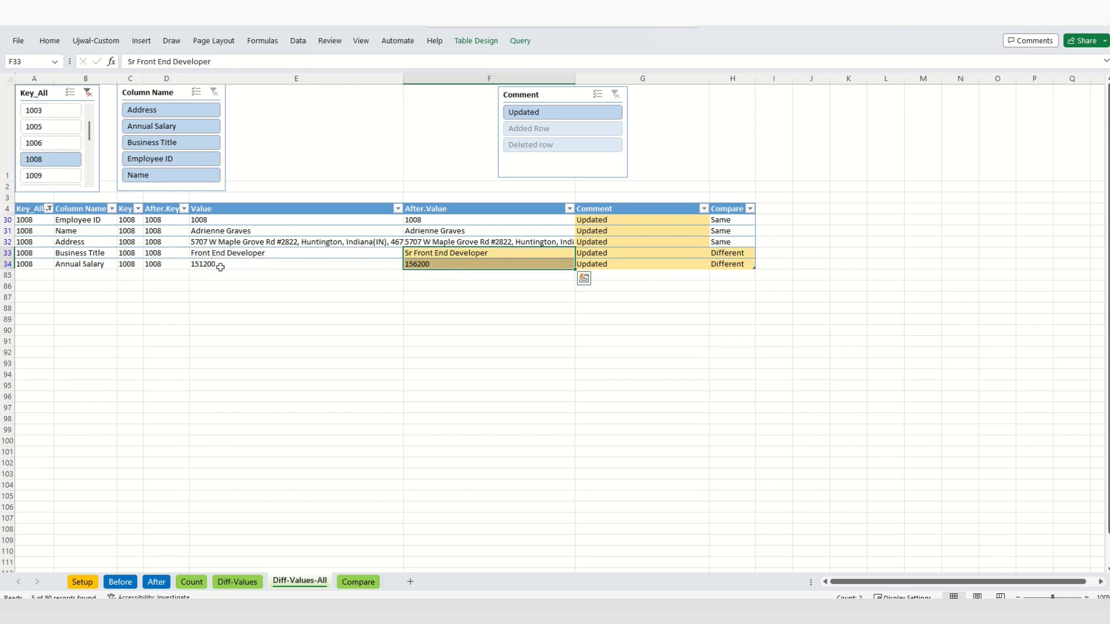
Clear the key filter on Diff-Values-All and examine the Deleted row entries in the Comment column
left_click(242, 264)
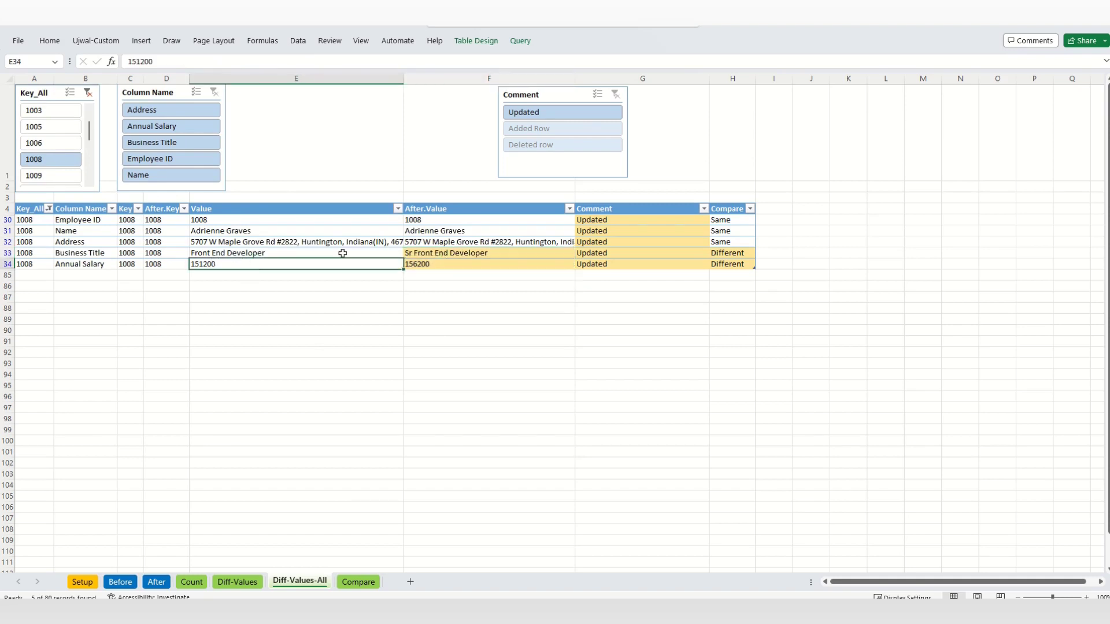
left_click(89, 93)
scroll(543, 352, "down", 12)
scroll(618, 373, "up", 15)
left_click_drag(614, 218, 614, 374)
scroll(617, 335, "down", 10)
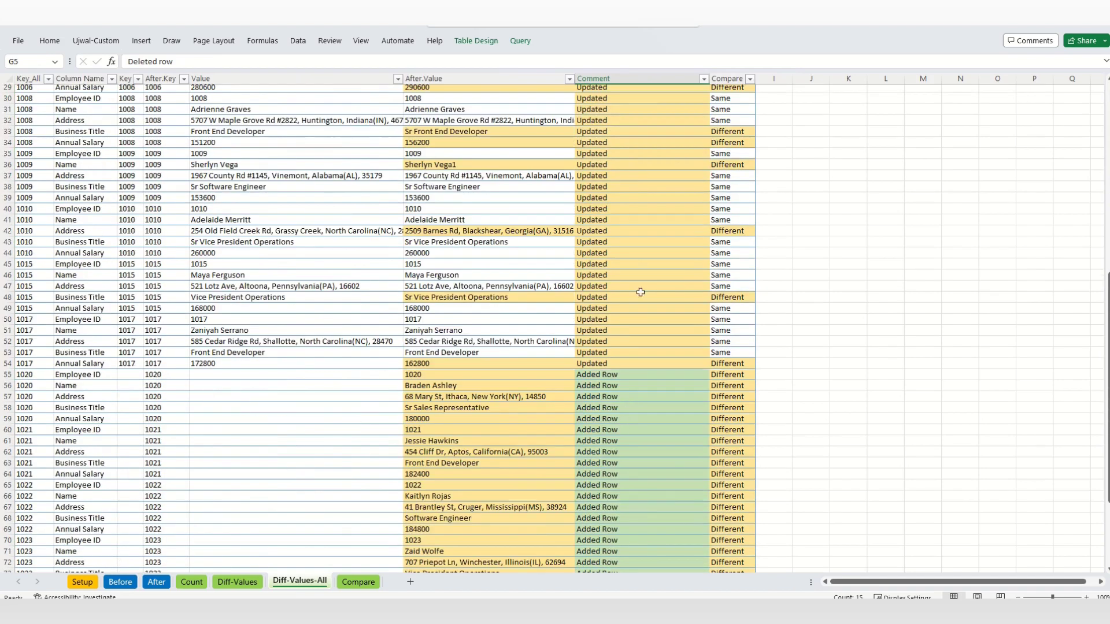
Examine the Updated and Added Row entries in the Comment column down to the last record of Diff-Values-All
left_click_drag(636, 176, 636, 272)
left_click_drag(650, 379, 650, 498)
scroll(658, 397, "down", 2)
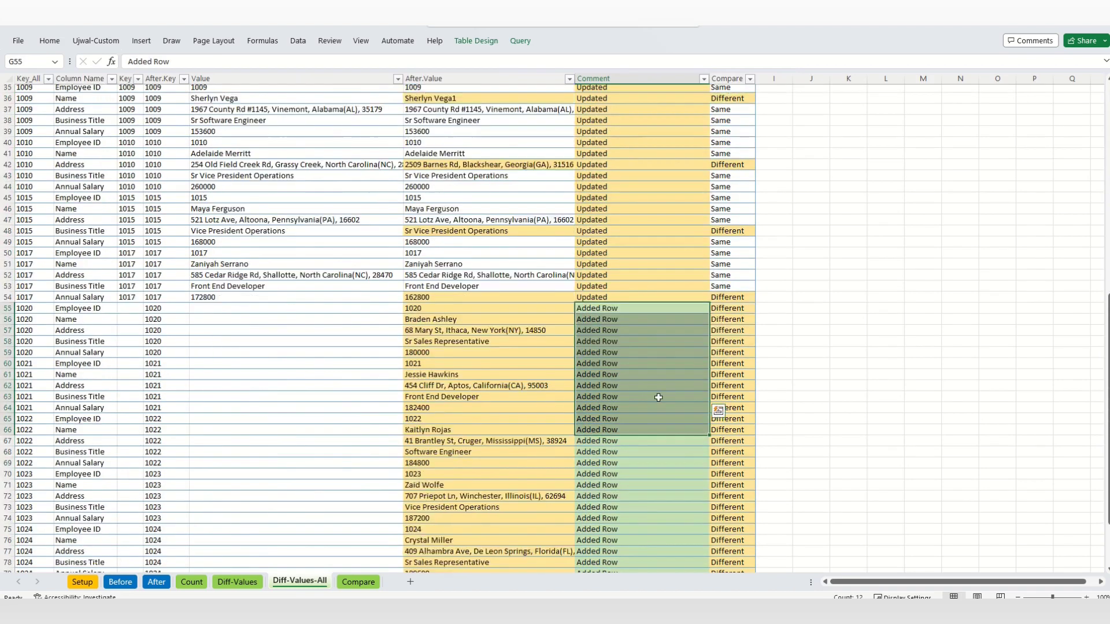
left_click(618, 275)
scroll(590, 365, "down", 5)
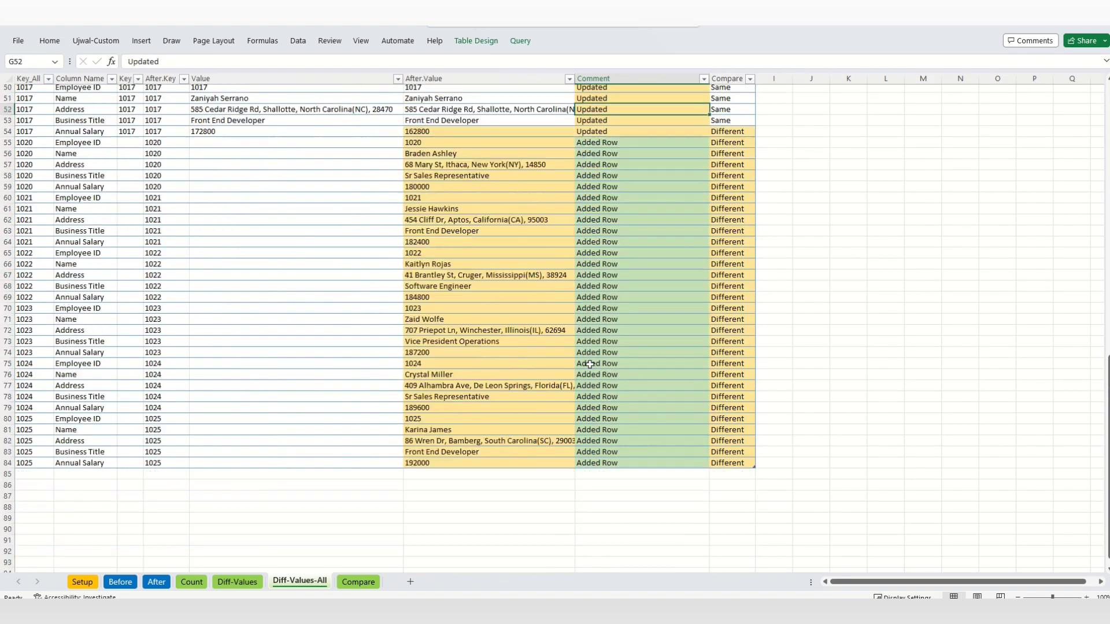
scroll(589, 364, "up", 17)
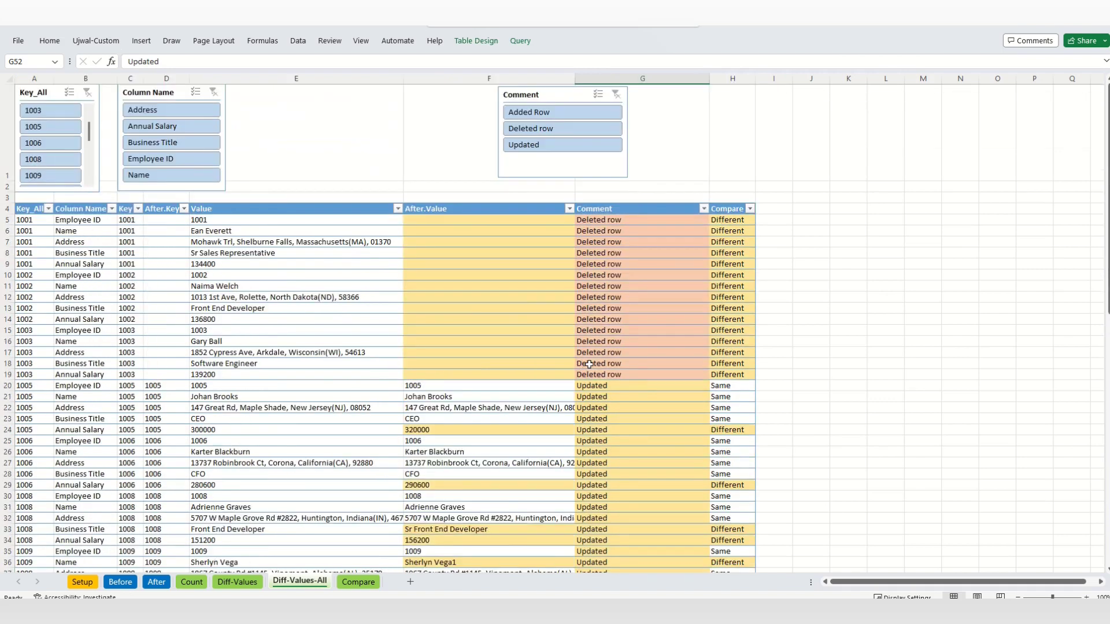
Filter Diff-Values-All to keys 1003, 1008 and 1009 in turn, comparing the Name field's Value and After.Value for 1009
left_click(51, 110)
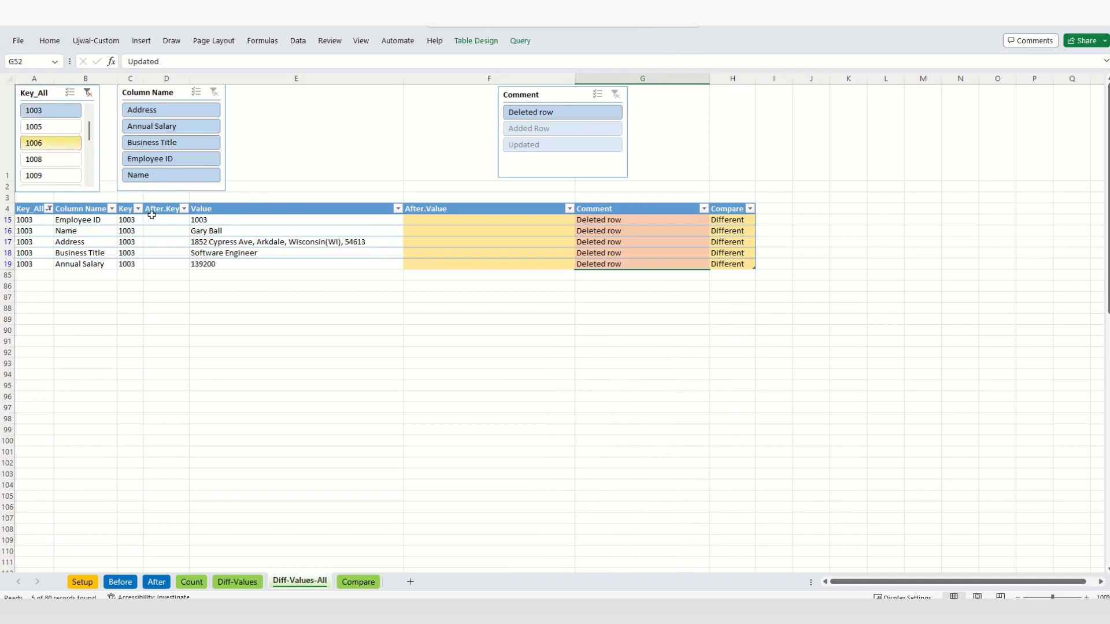
left_click(41, 160)
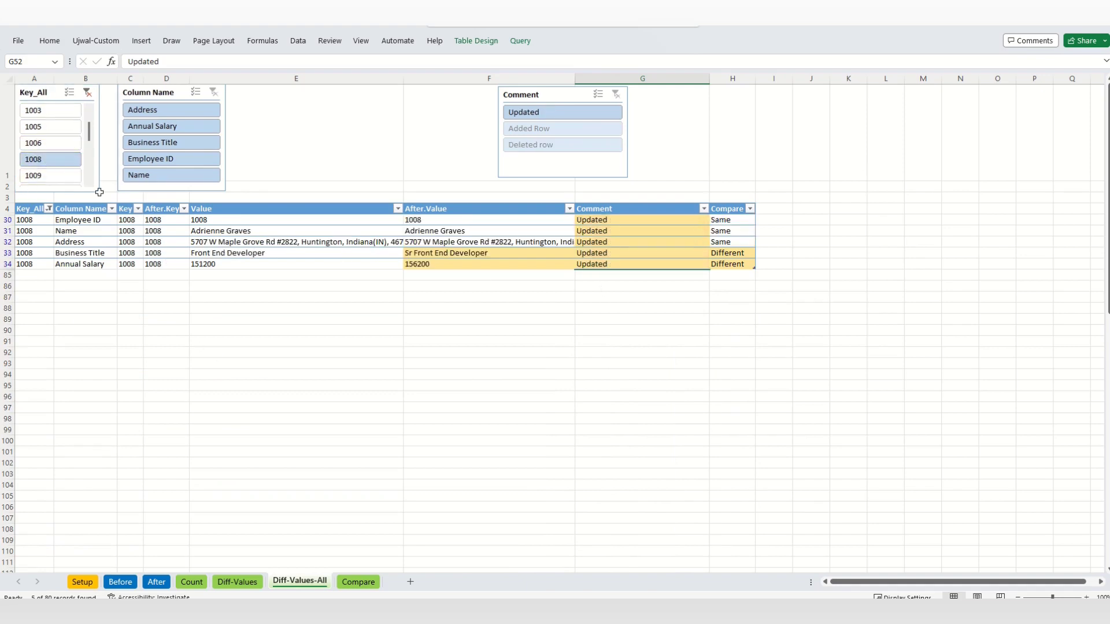
left_click(44, 175)
left_click(421, 231)
left_click(287, 234)
left_click(635, 231)
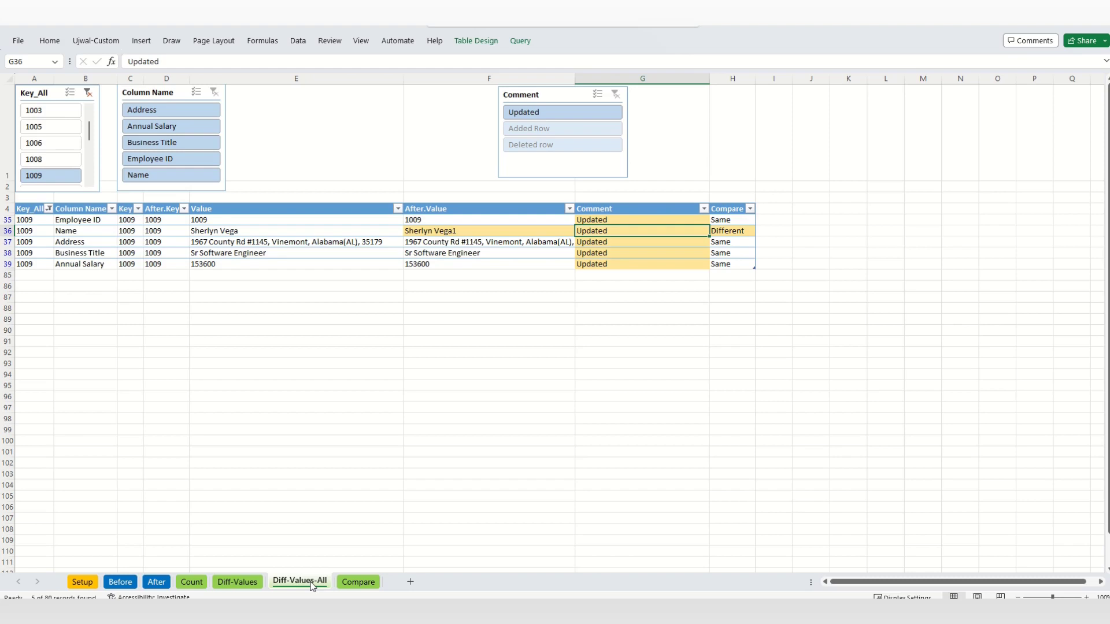
Look up record 1004 on the Before sheet and return to Diff-Values-All
left_click(120, 581)
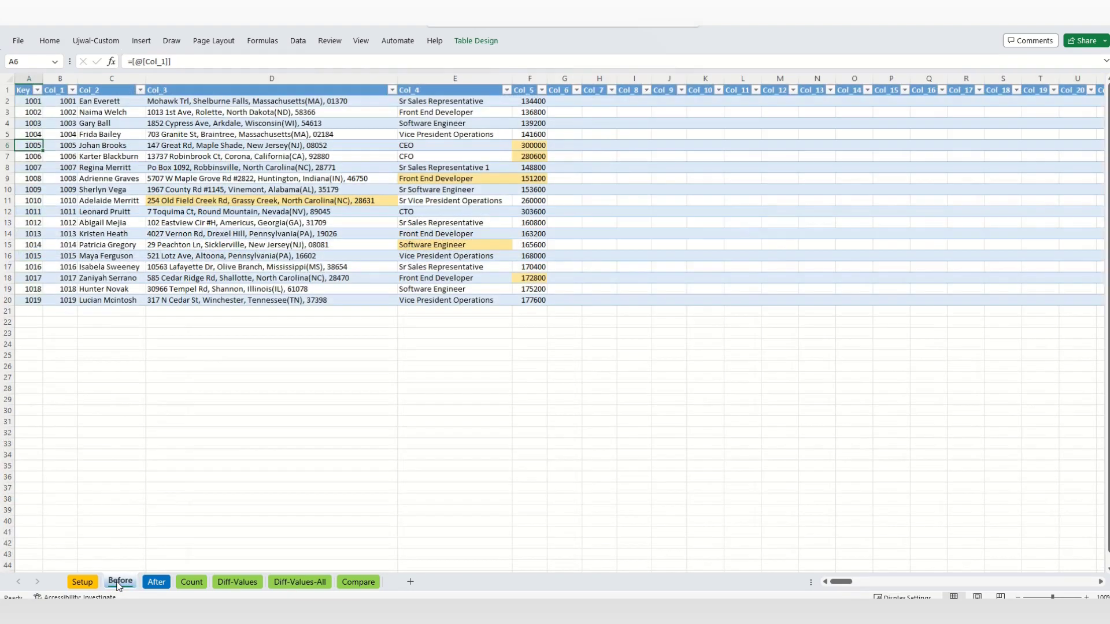
left_click(468, 131)
left_click(68, 133)
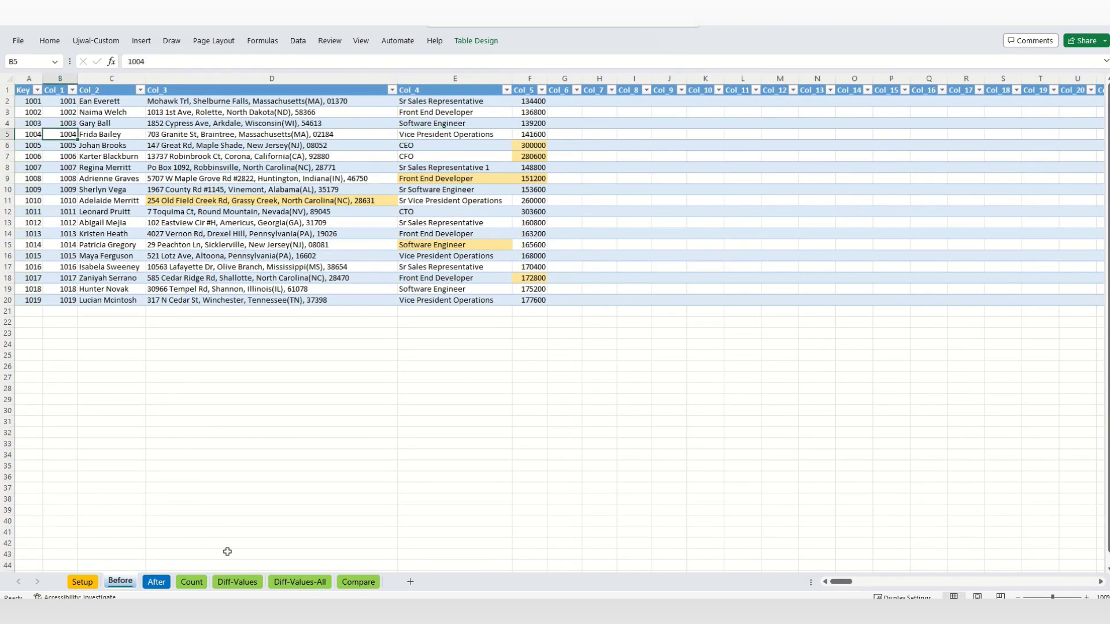
left_click(302, 583)
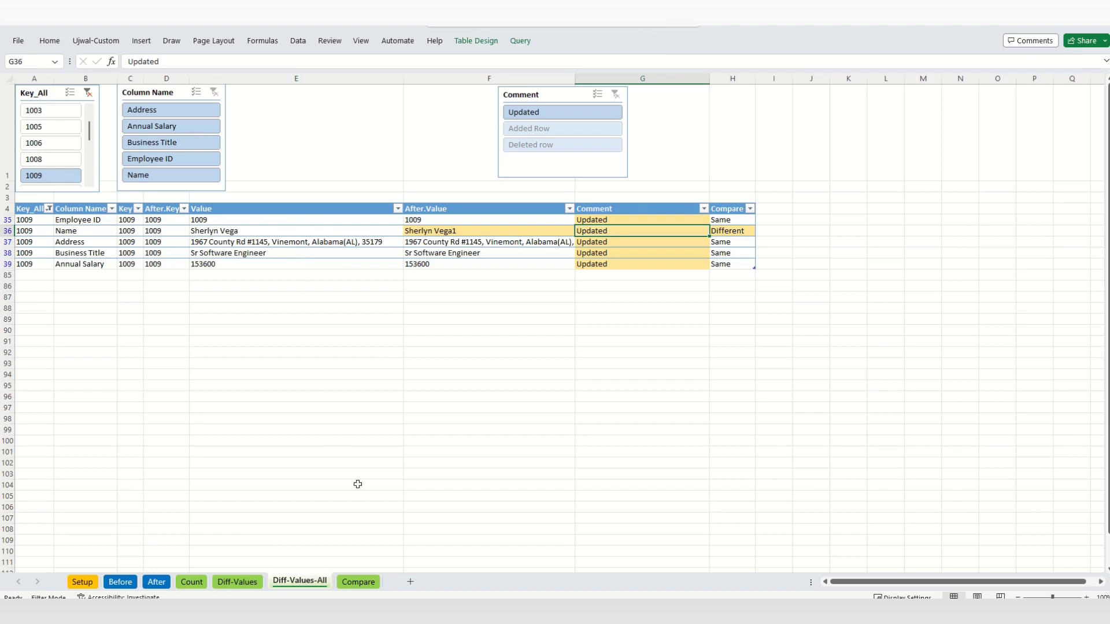
Review the Compare sheet's full table and its Comment column of added, deleted and updated records
left_click(358, 582)
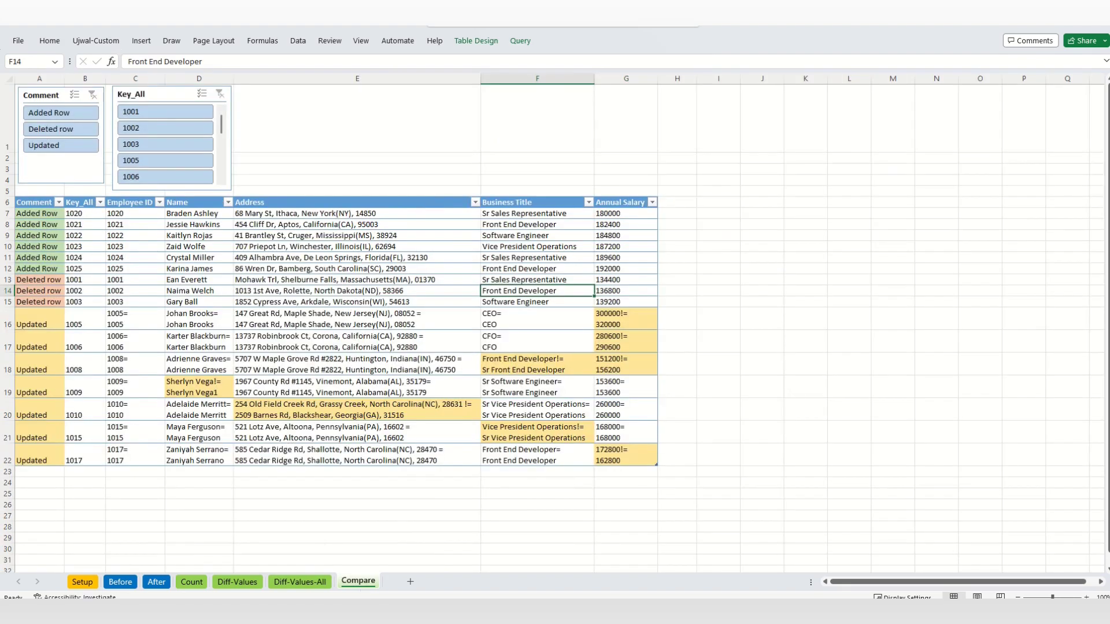
left_click(180, 323)
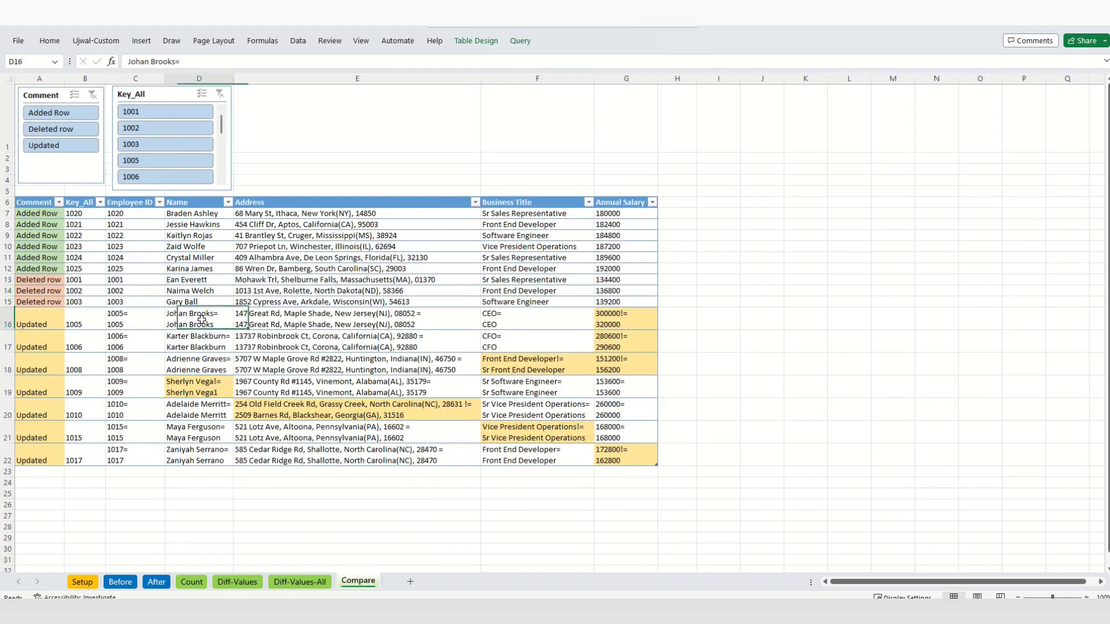
left_click_drag(102, 218, 651, 457)
left_click(578, 370)
left_click_drag(40, 214, 43, 462)
left_click_drag(41, 215, 439, 301)
left_click(357, 290)
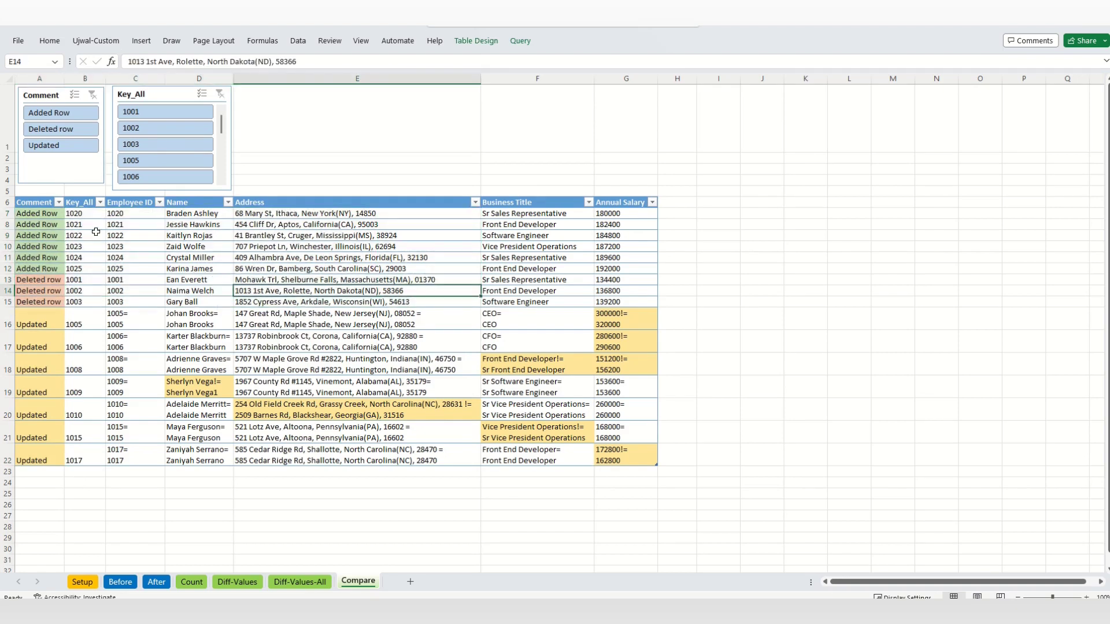
Examine the Added Row and Deleted row records on the Compare sheet, continuing to the updated record 1005
left_click_drag(86, 214, 541, 260)
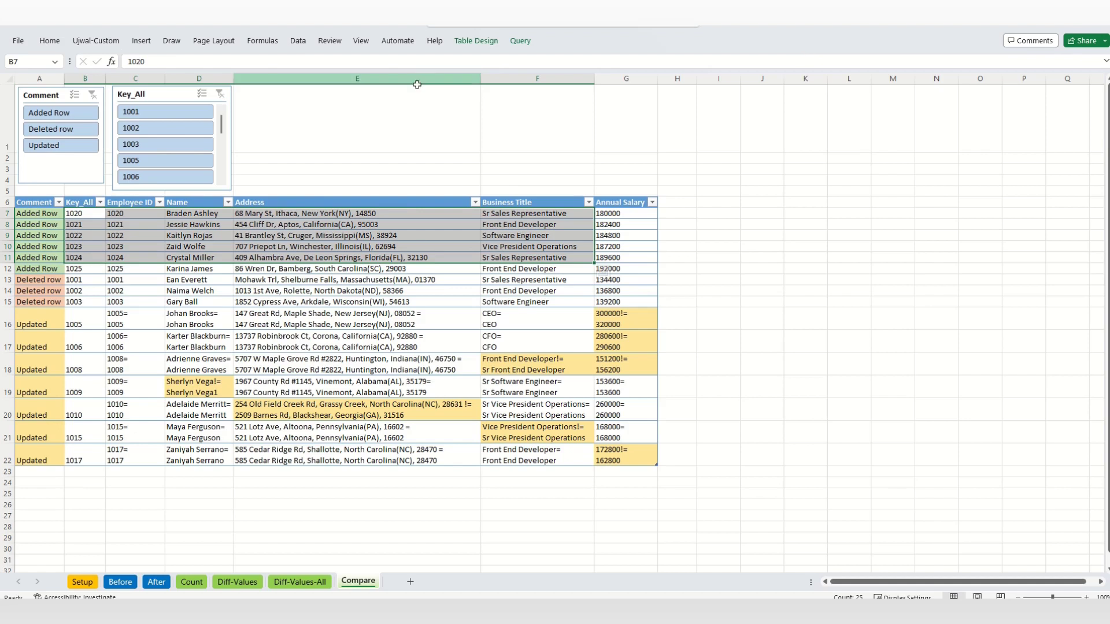
left_click(309, 212)
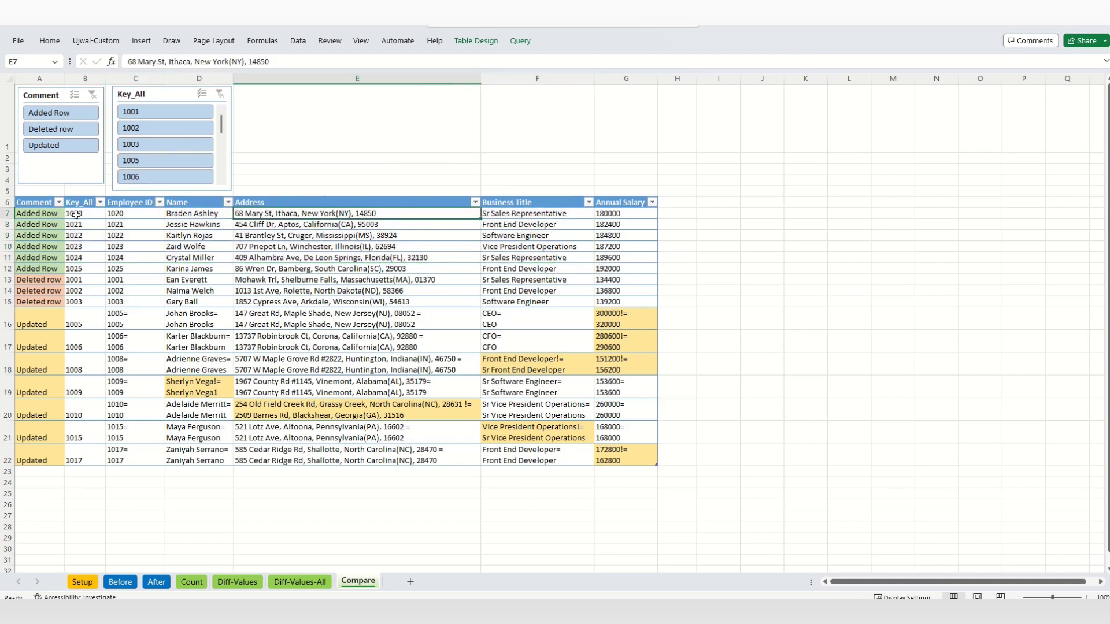
left_click(21, 269)
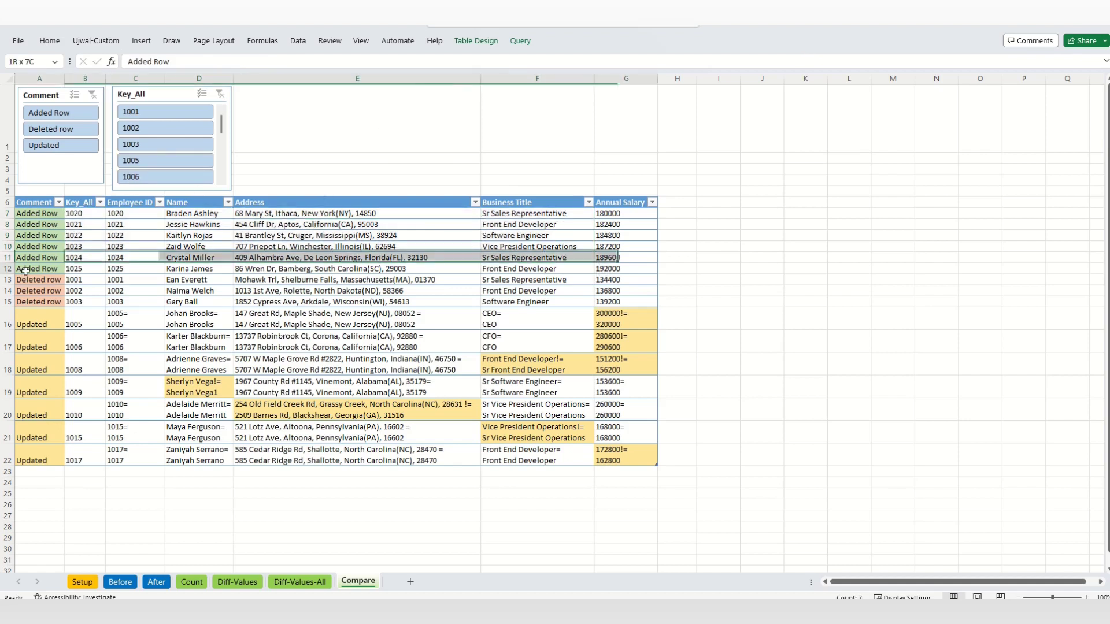
left_click(88, 281)
key("Down")
key("Down")
key("Down")
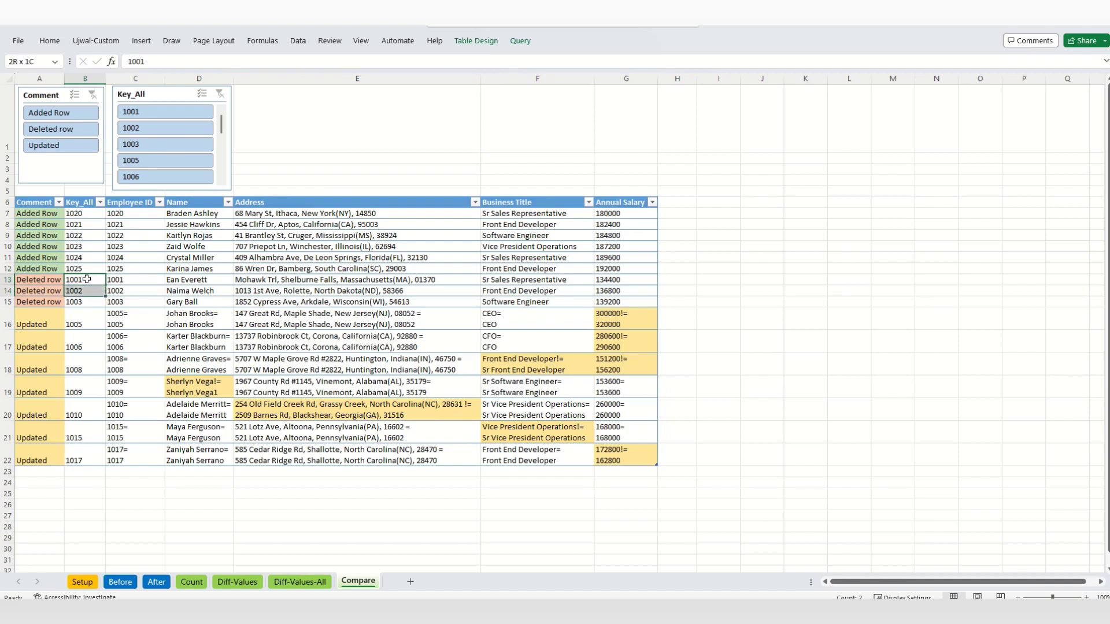
key("Right")
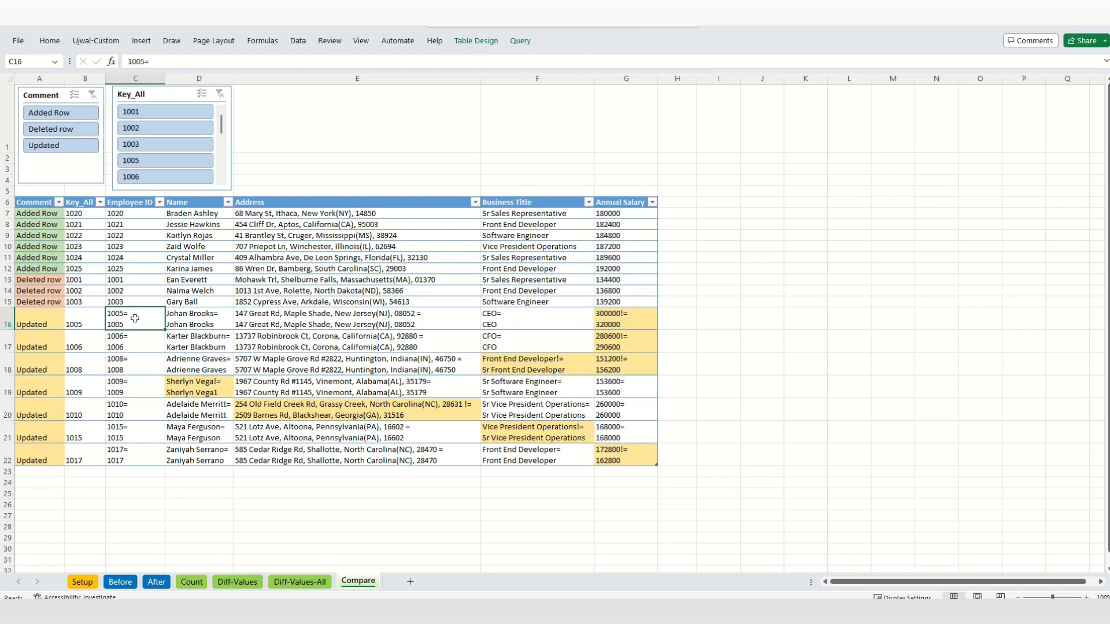
Examine the paired before and after text inside the Name cells for keys 1009 and 1006, leaving both unedited
left_click(198, 384)
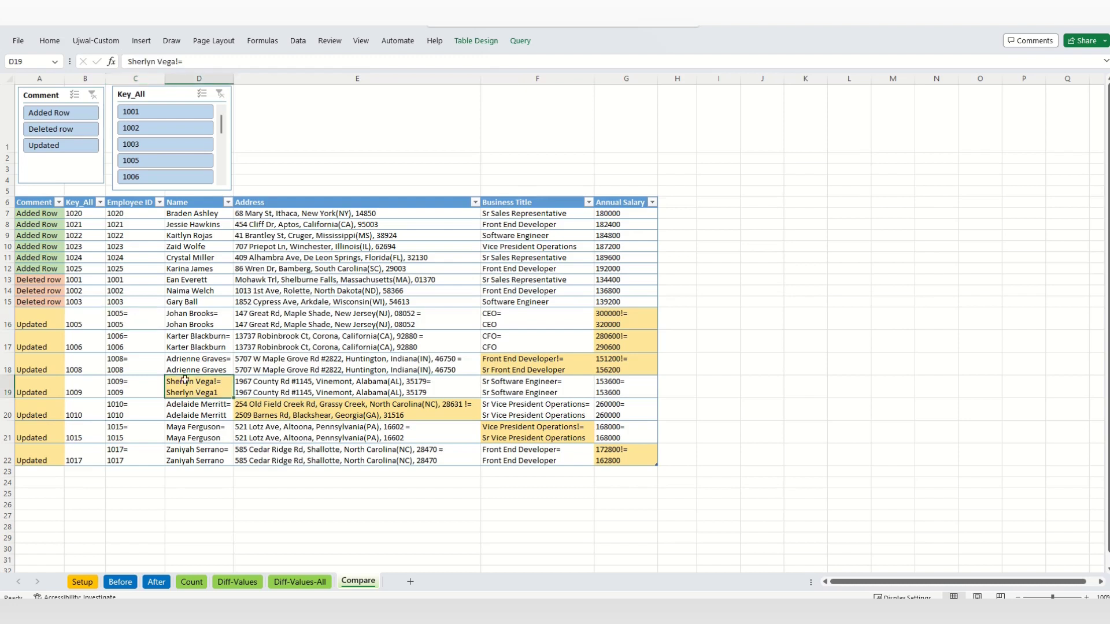
double_click(220, 394)
key("Return")
left_click(219, 394)
double_click(220, 394)
key("Escape")
left_click(182, 334)
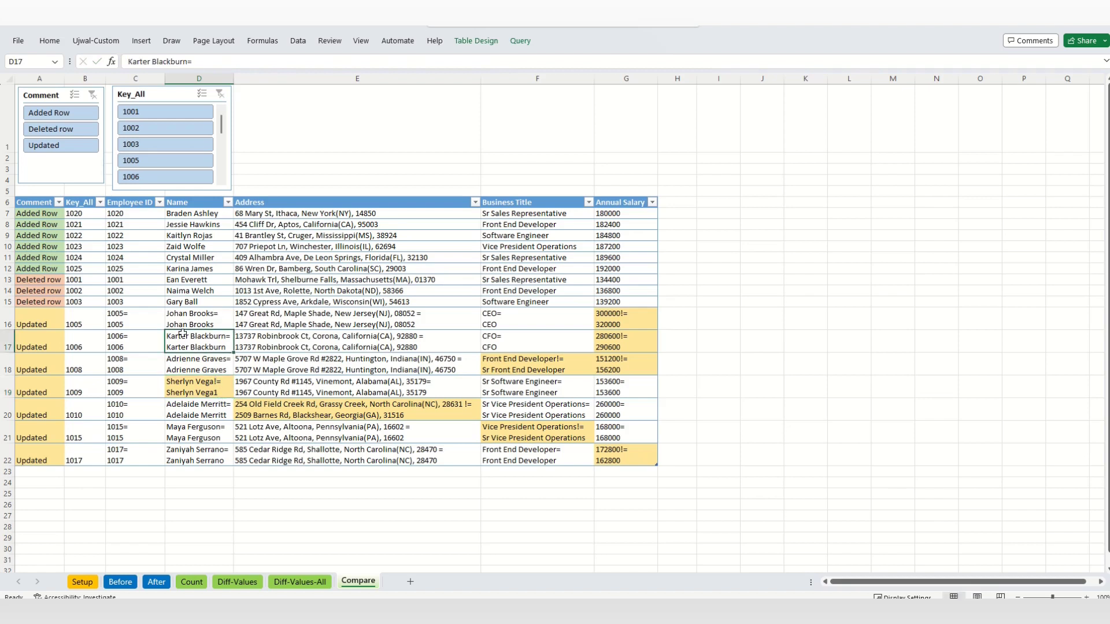
key("F2")
key("Escape")
Compare the = and != markers in the Address, Business Title, Annual Salary and Name cells of the updated records
left_click(423, 387)
left_click(378, 410)
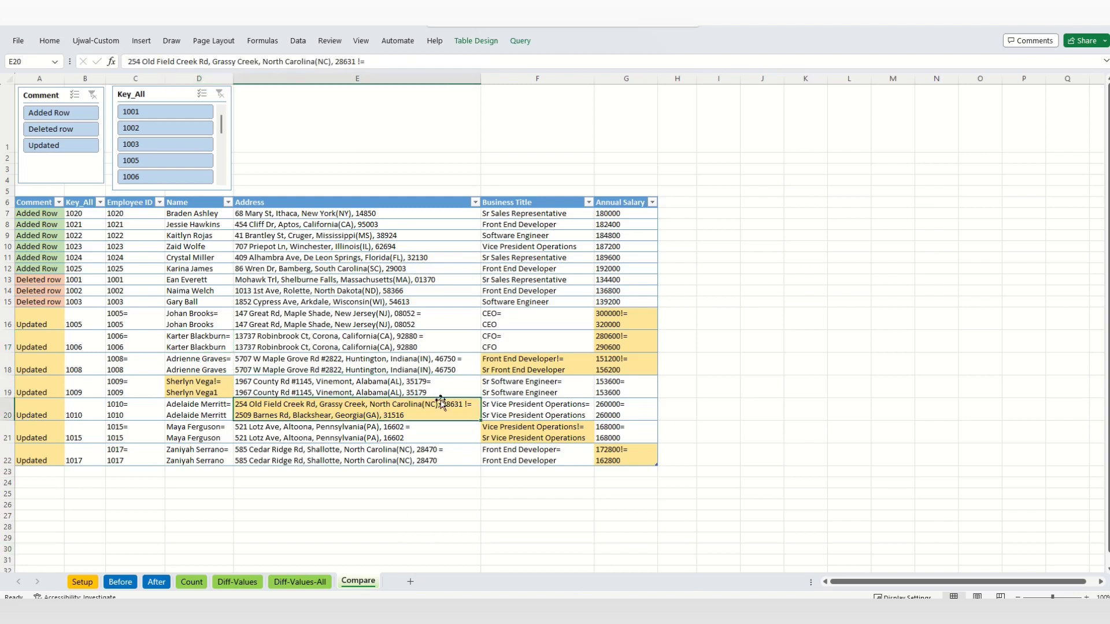
left_click(566, 372)
left_click(607, 382)
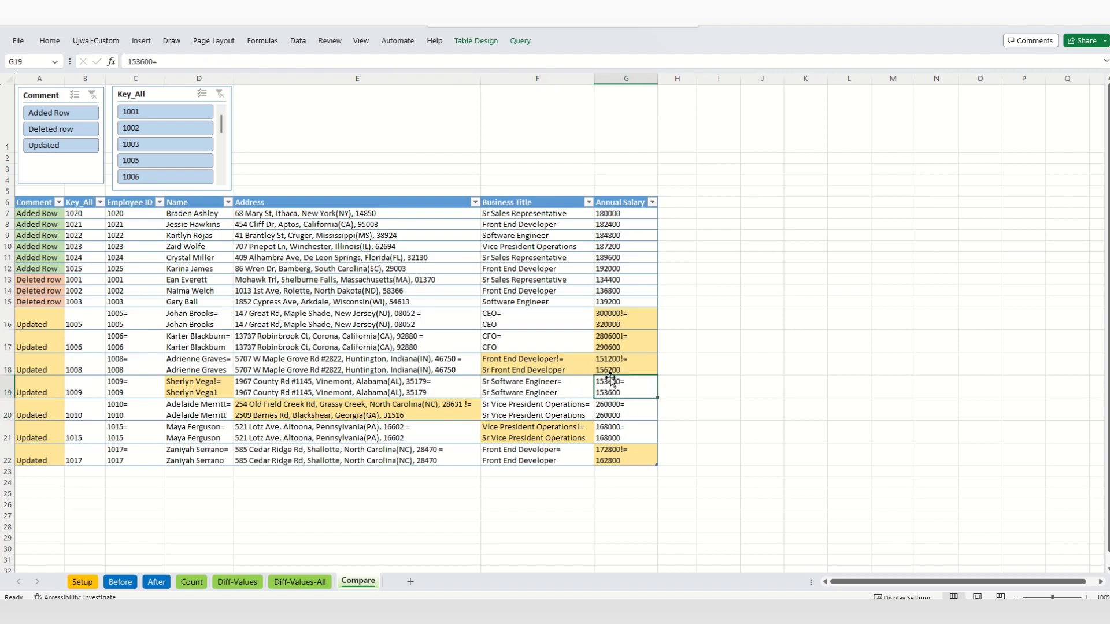
left_click(631, 359)
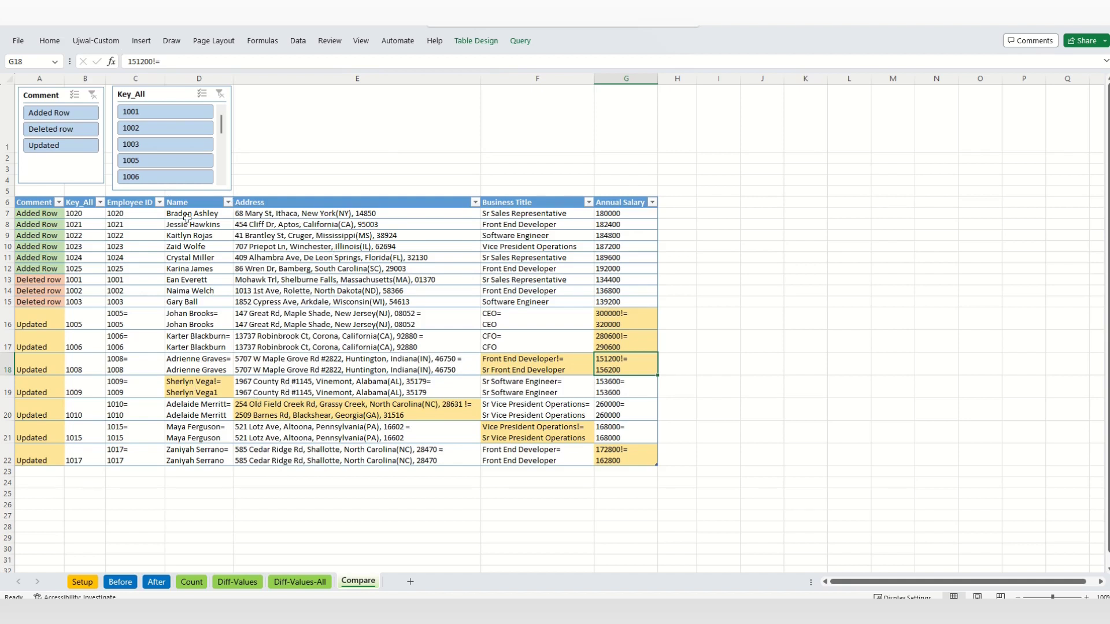
left_click(254, 248)
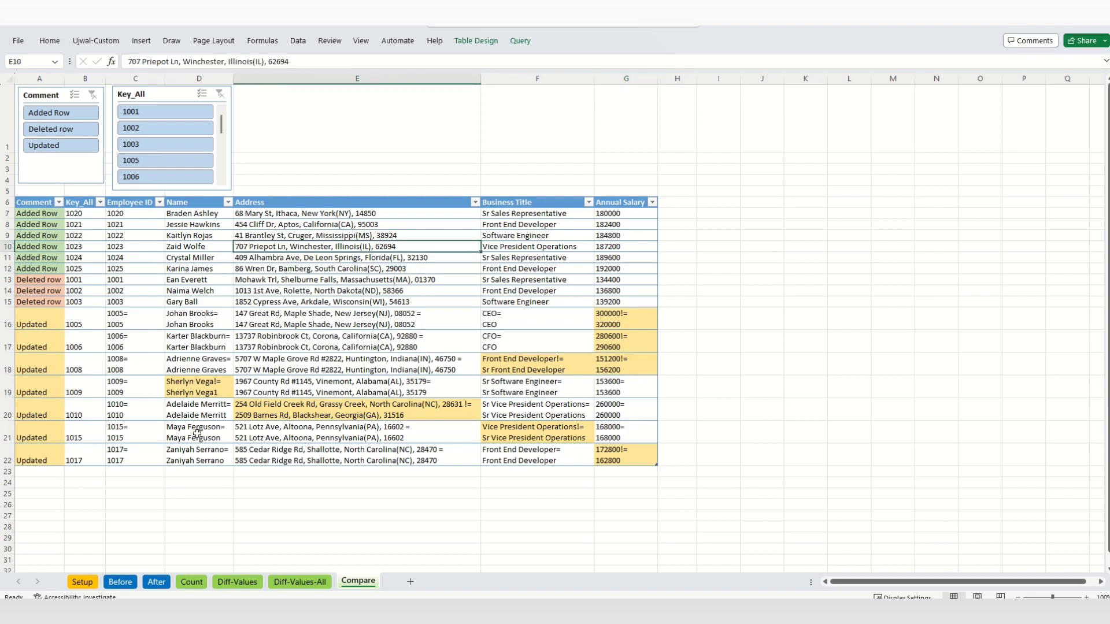
left_click(203, 385)
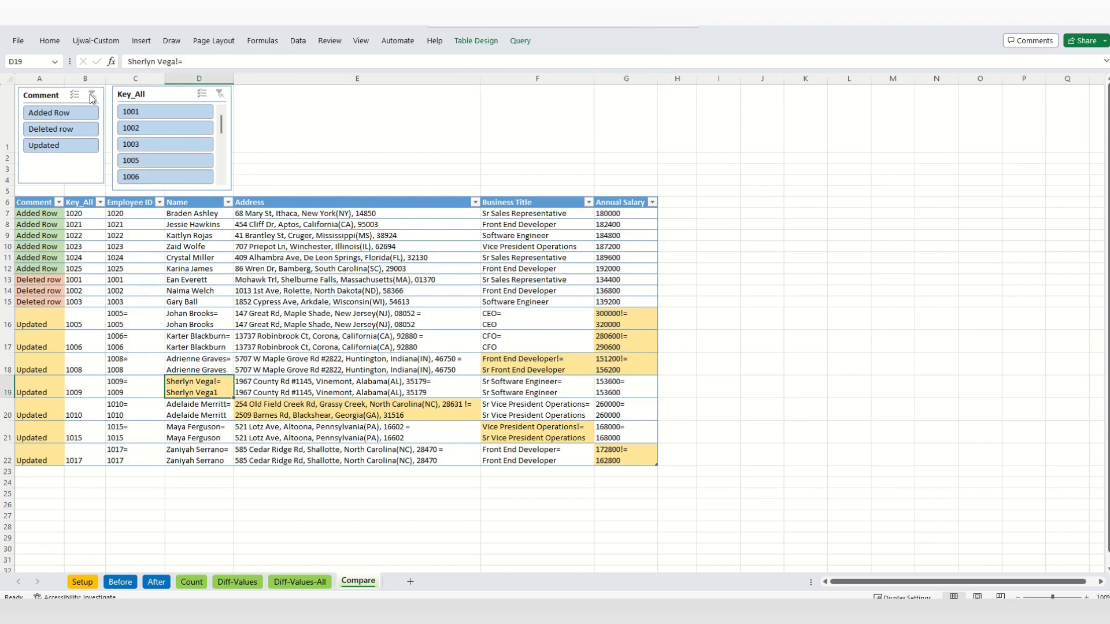
left_click(49, 42)
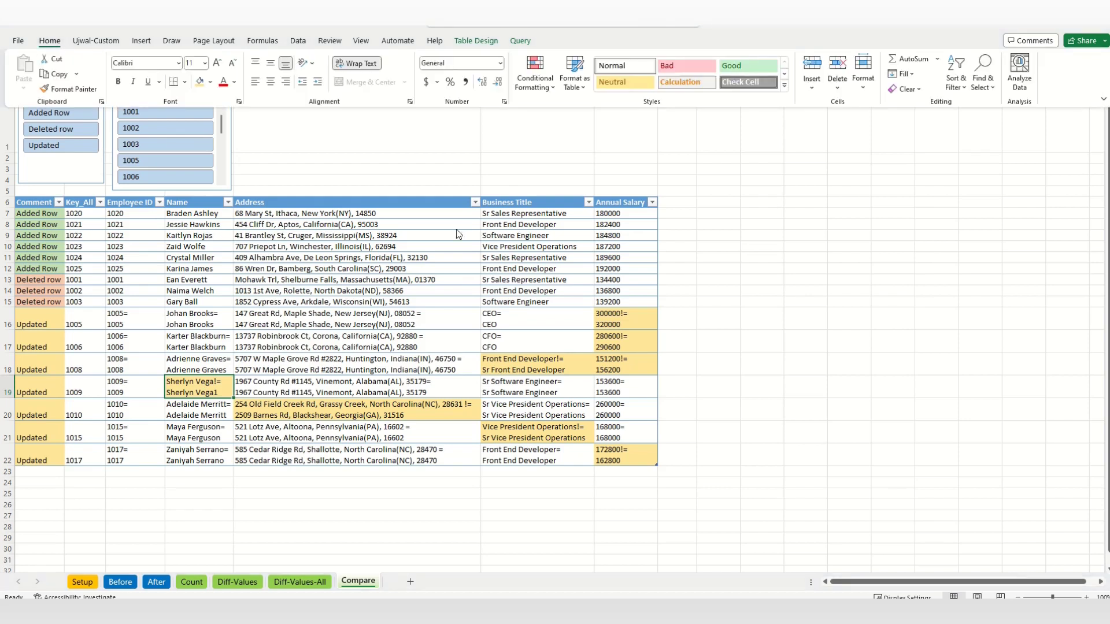
left_click(549, 91)
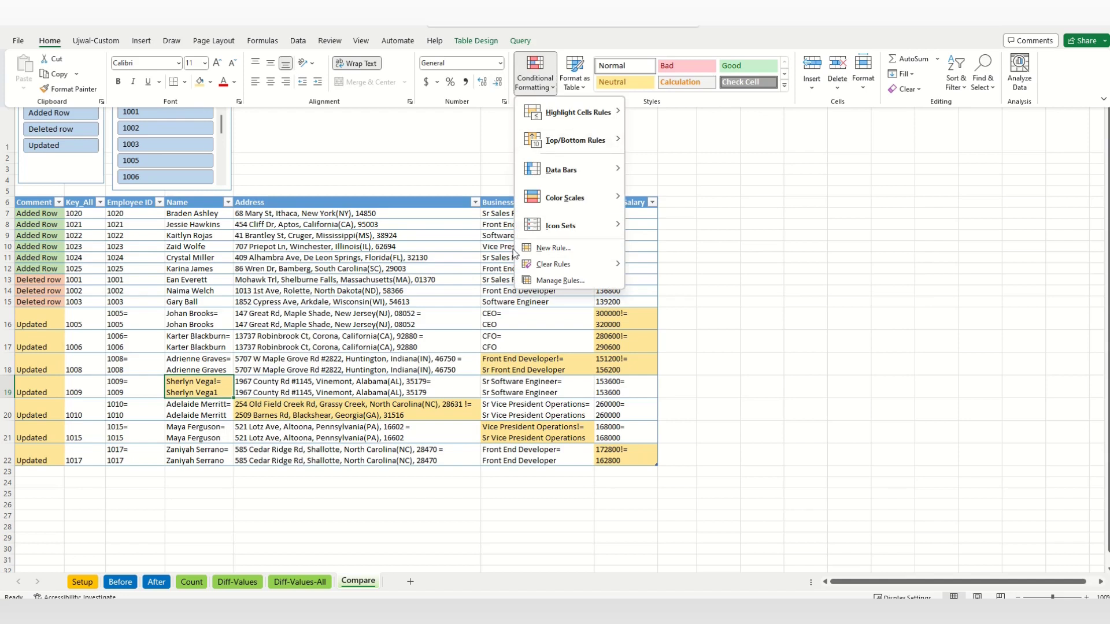
left_click(462, 241)
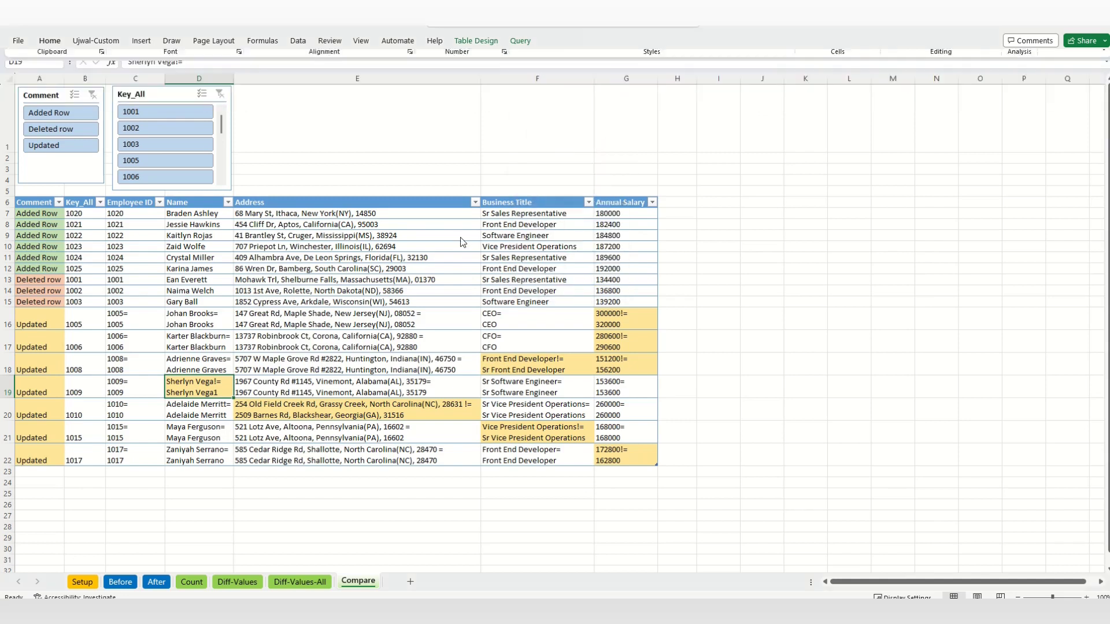
Change the applied range of the Compare sheet's 'Deleted row' conditional formatting rule to =$A:$Z
left_click(437, 223)
left_click(49, 38)
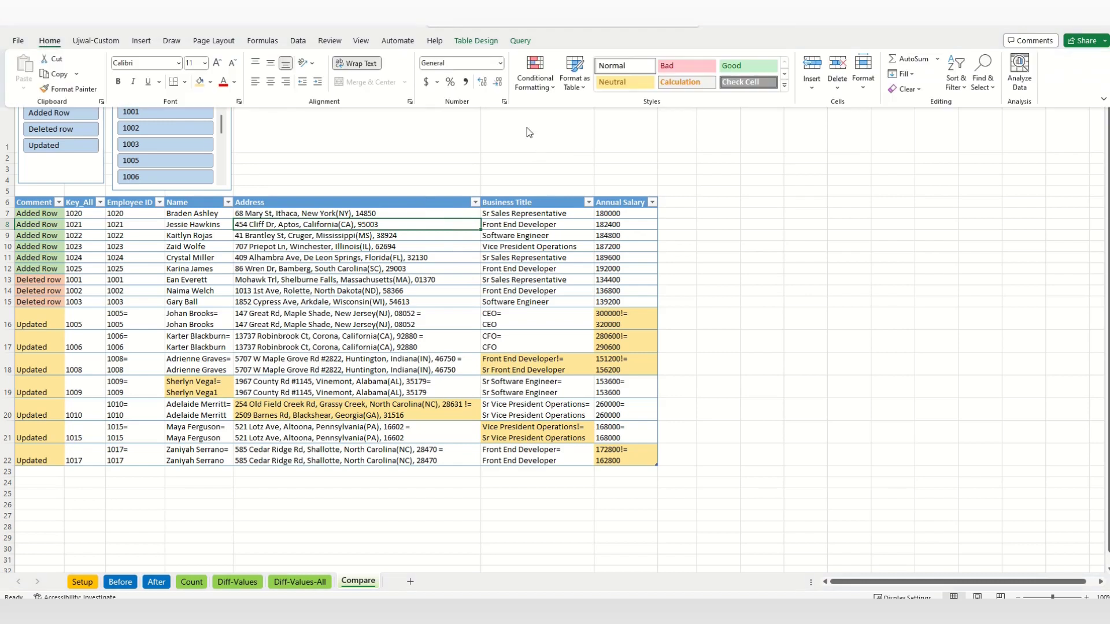
left_click(534, 95)
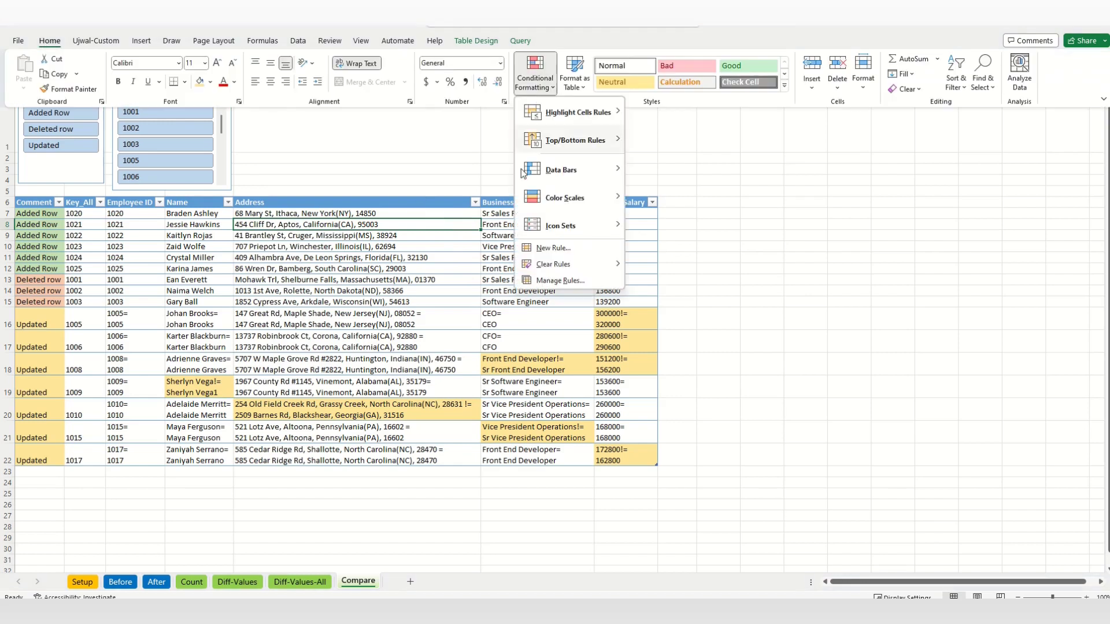
left_click(564, 280)
left_click(463, 207)
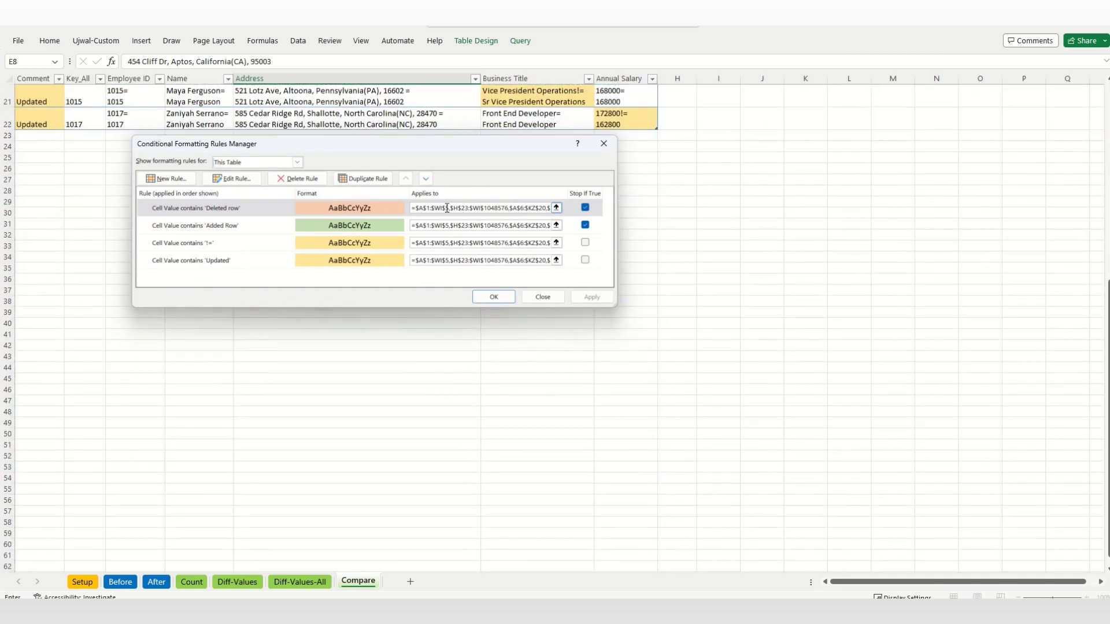
key("Delete")
key("Delete")
key("Delete")
key("Delete")
key("Delete")
key("Delete")
key("Delete")
key("Delete")
key("Delete")
key("Delete")
key("Delete")
key("Delete")
key("Delete")
key("Delete")
key("Delete")
key("Delete")
key("Delete")
key("Delete")
key("Delete")
key("Delete")
key("Delete")
key("Delete")
key("Delete")
key("Delete")
key("Delete")
key("Delete")
key("Delete")
key("Delete")
key("Delete")
key("Delete")
key("Delete")
key("Delete")
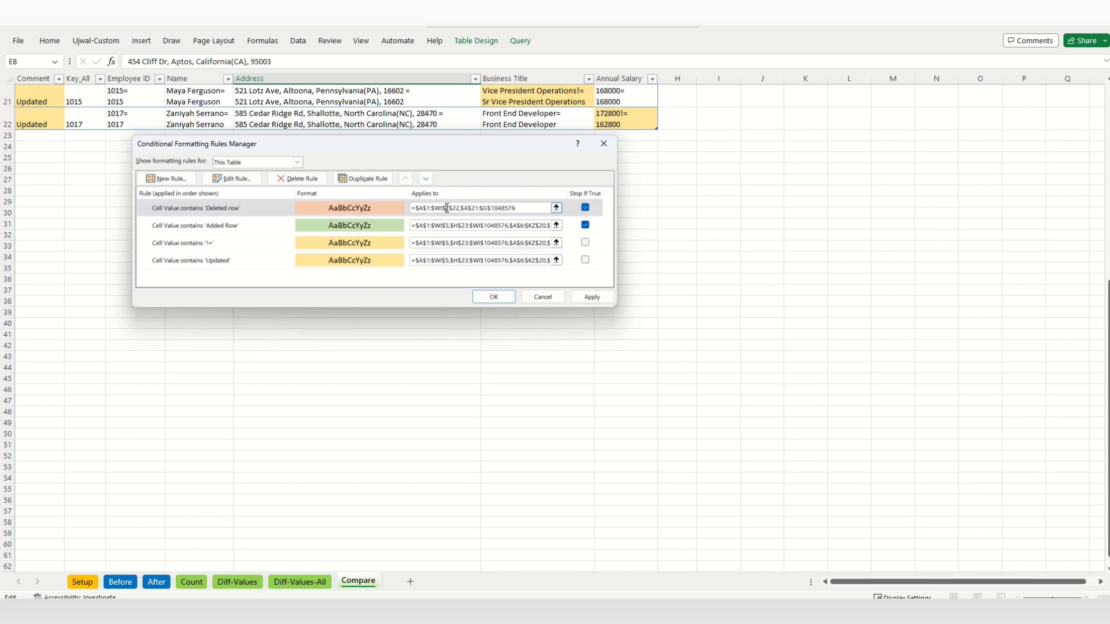
key("BackSpace")
key("BackSpace")
key("BackSpace")
key("BackSpace")
key("BackSpace")
key("BackSpace")
key("BackSpace")
type("$A:$Z")
Copy the 'Deleted row' rule's range and replace the 'Added Row' rule's applied range with =$A:$Z
left_click_drag(463, 208, 411, 209)
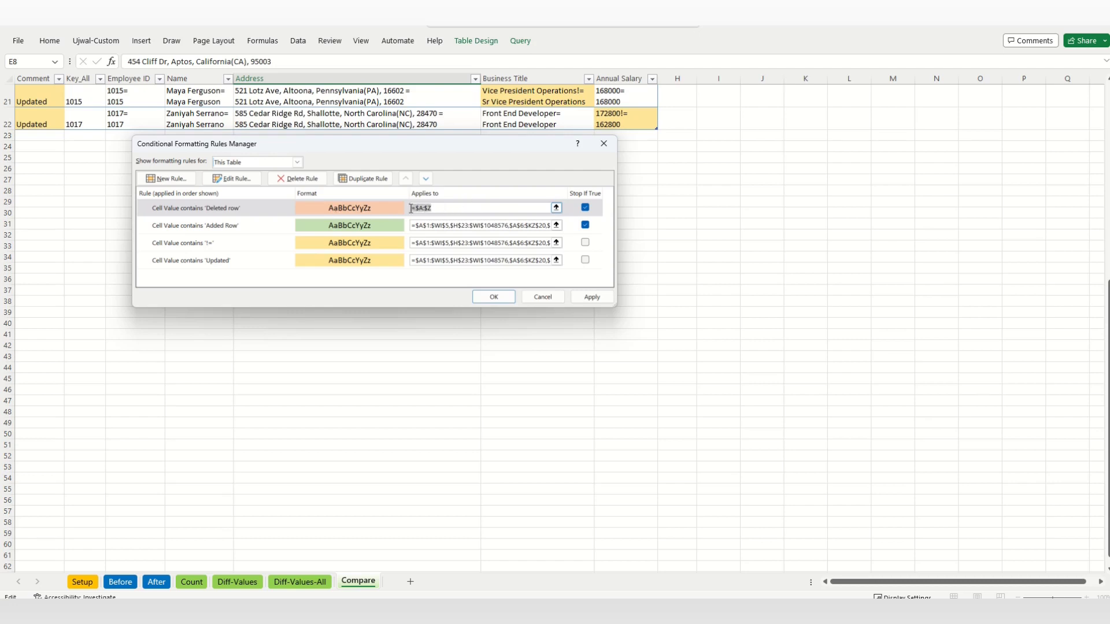
left_click(495, 225)
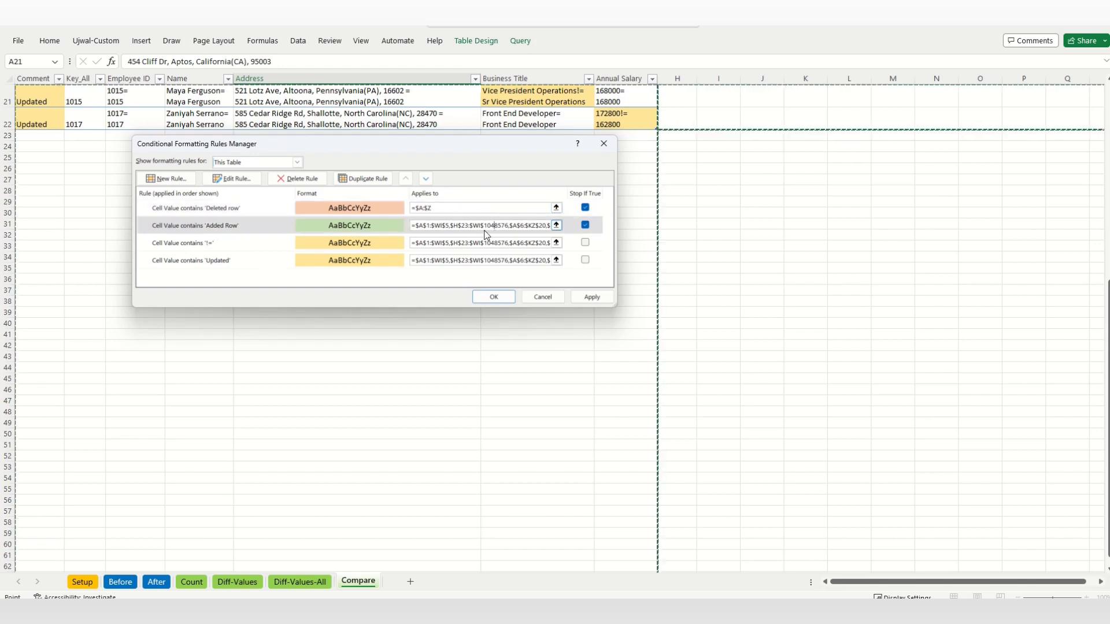
key("Delete")
key("Delete")
key("Delete")
key("Delete")
key("Delete")
key("Delete")
key("Delete")
key("Delete")
key("Delete")
key("Delete")
key("Delete")
key("Delete")
key("Delete")
key("Delete")
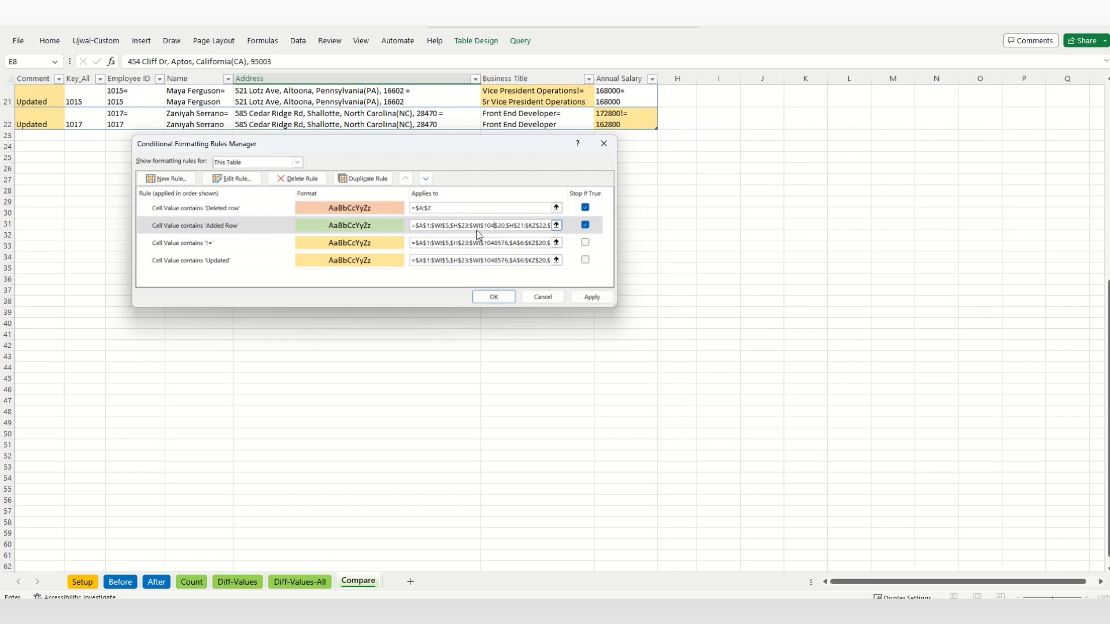
key("Delete")
key("Delete")
key("Delete")
key("BackSpace")
key("BackSpace")
key("BackSpace")
key("BackSpace")
key("BackSpace")
key("BackSpace")
key("BackSpace")
key("BackSpace")
key("BackSpace")
key("BackSpace")
key("BackSpace")
key("BackSpace")
key("BackSpace")
key("BackSpace")
key("BackSpace")
key("BackSpace")
key("BackSpace")
key("BackSpace")
key("BackSpace")
key("BackSpace")
key("ctrl+v")
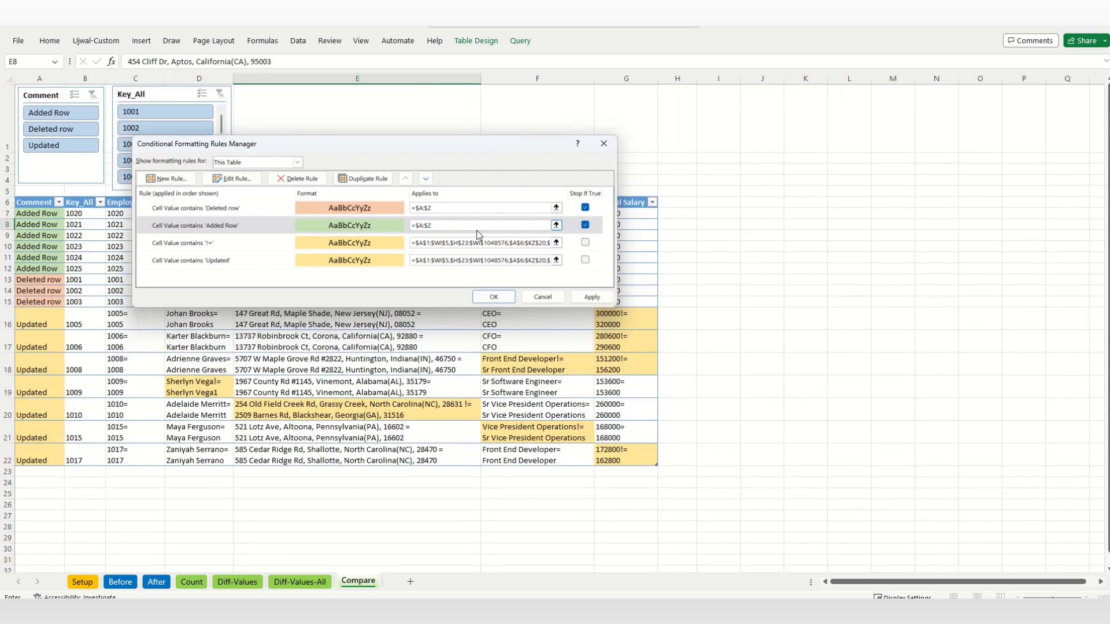
Replace the applied range of the '!=' conditional formatting rule with the copied =$A:$Z
left_click(474, 244)
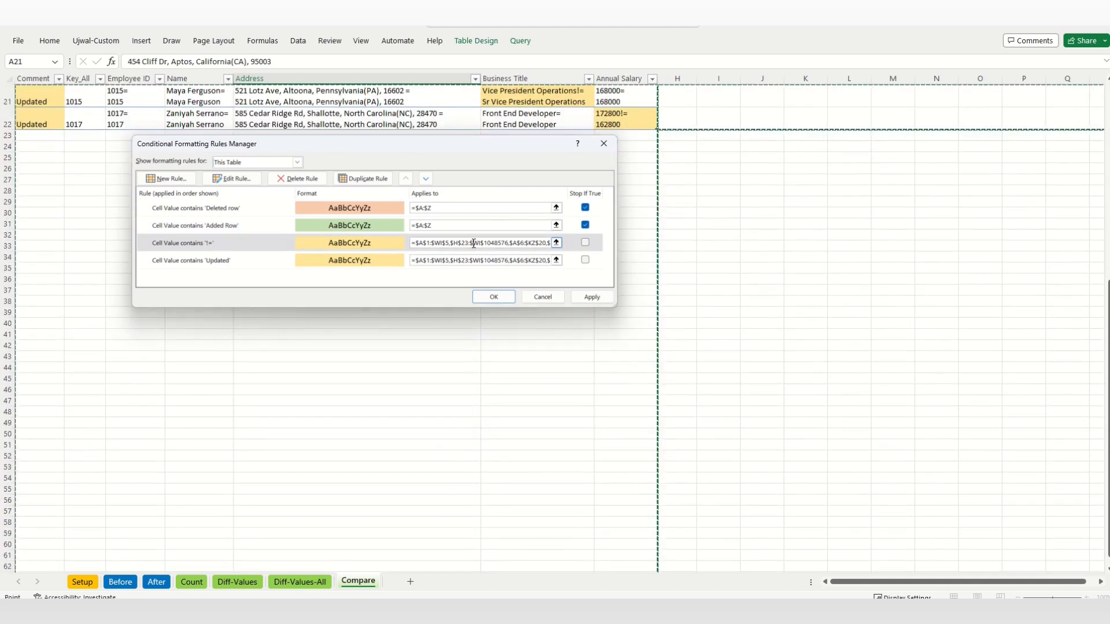
key("Delete")
key("Delete")
key("Delete")
key("Delete")
key("Delete")
key("Delete")
key("Delete")
key("Delete")
key("Delete")
key("Delete")
key("Delete")
key("Delete")
key("Delete")
key("Delete")
key("Delete")
key("Delete")
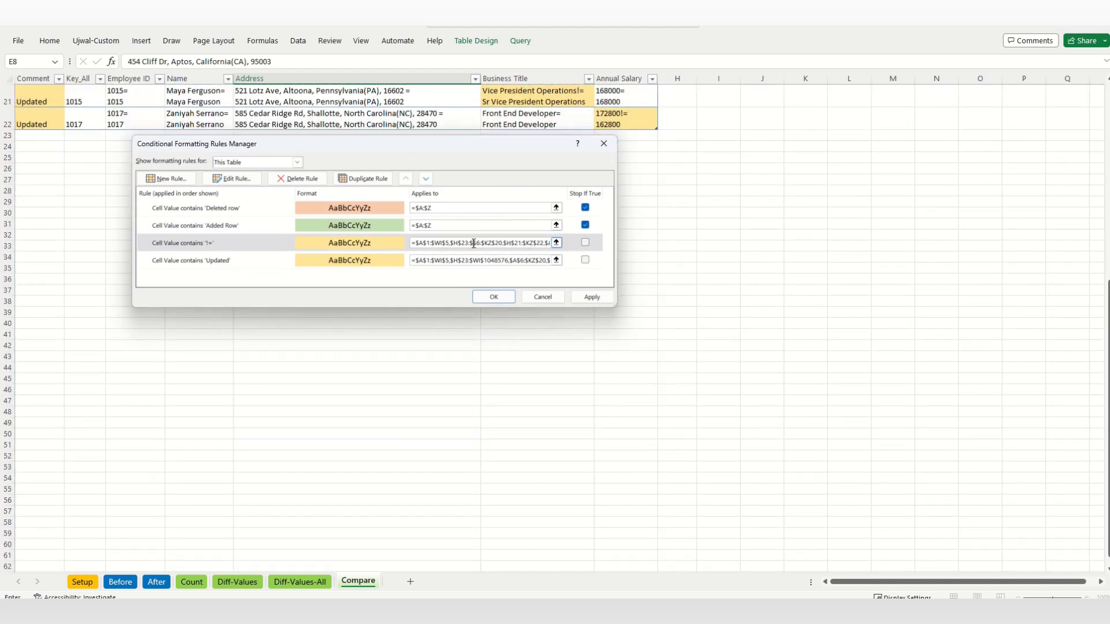
key("BackSpace")
key("BackSpace")
key("BackSpace")
key("BackSpace")
key("BackSpace")
key("BackSpace")
key("BackSpace")
key("BackSpace")
key("BackSpace")
key("BackSpace")
key("BackSpace")
key("BackSpace")
key("BackSpace")
key("BackSpace")
key("BackSpace")
key("BackSpace")
key("BackSpace")
key("BackSpace")
key("BackSpace")
key("BackSpace")
key("ctrl+v")
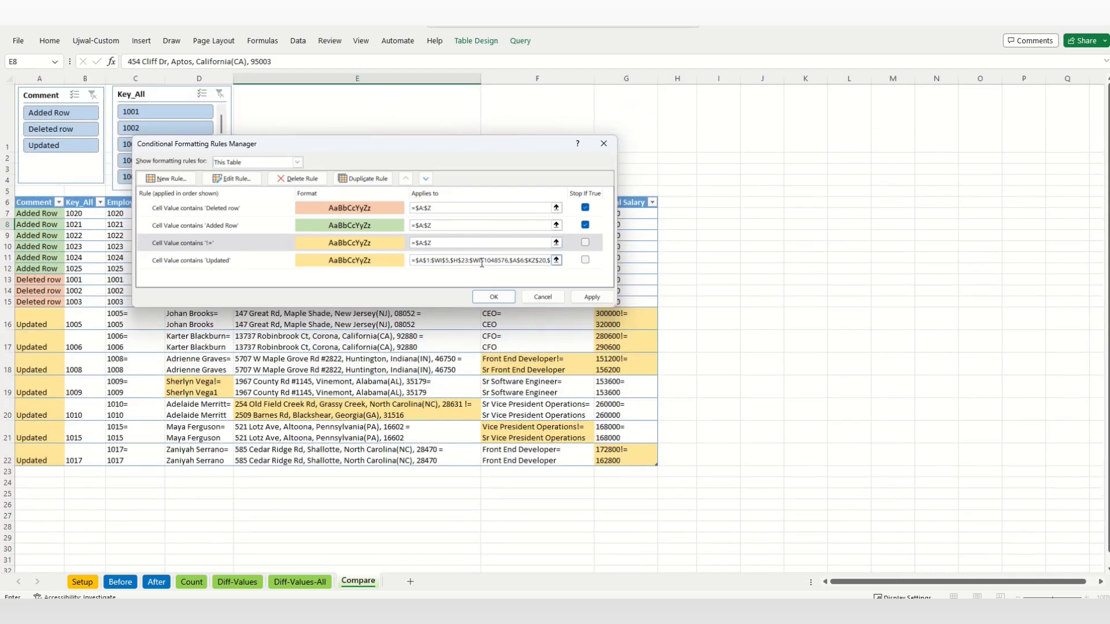
Replace the 'Updated' rule's applied range with =$A:$Z, apply the revised rules to the Compare sheet and close the rules manager
left_click(481, 263)
key("Delete")
key("Delete")
key("Delete")
key("Delete")
key("Delete")
key("Delete")
key("Delete")
key("Delete")
key("Delete")
key("Delete")
key("Delete")
key("Delete")
key("Delete")
key("Delete")
key("Delete")
key("Delete")
key("Delete")
key("Delete")
key("Delete")
key("Delete")
key("Delete")
key("Delete")
key("Delete")
key("Delete")
key("Delete")
key("Delete")
key("Delete")
key("Delete")
key("Delete")
key("Delete")
key("Delete")
key("Delete")
key("Delete")
key("Delete")
key("Delete")
key("Delete")
key("Delete")
key("Delete")
key("BackSpace")
key("BackSpace")
key("BackSpace")
key("BackSpace")
key("BackSpace")
key("BackSpace")
key("BackSpace")
key("BackSpace")
key("BackSpace")
key("BackSpace")
key("BackSpace")
key("BackSpace")
key("BackSpace")
key("BackSpace")
key("BackSpace")
key("BackSpace")
key("BackSpace")
key("BackSpace")
key("BackSpace")
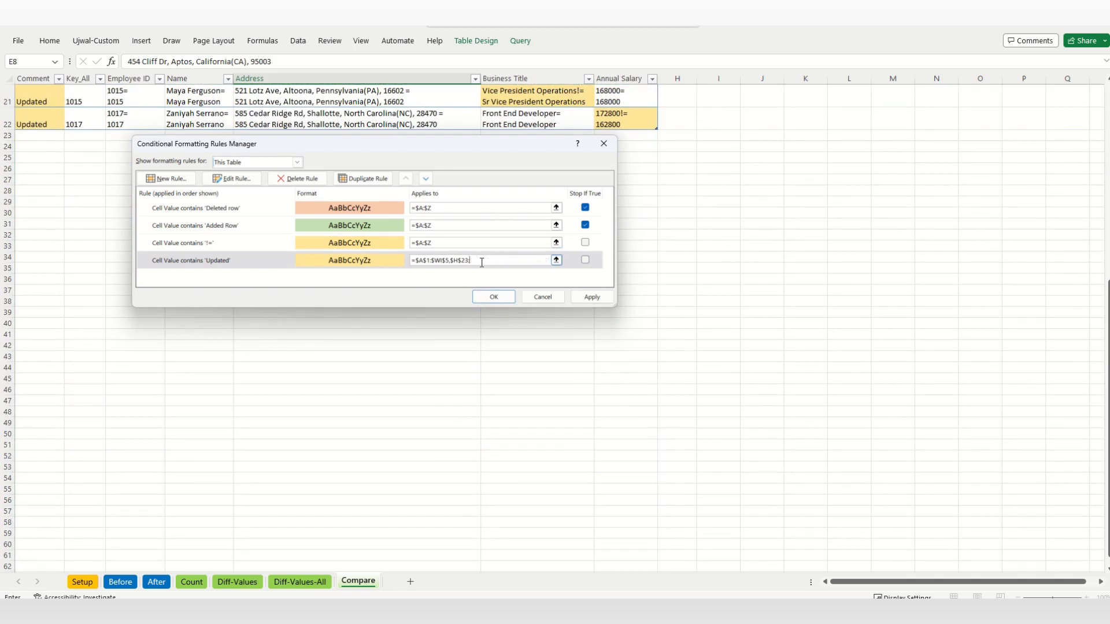
key("ctrl+v")
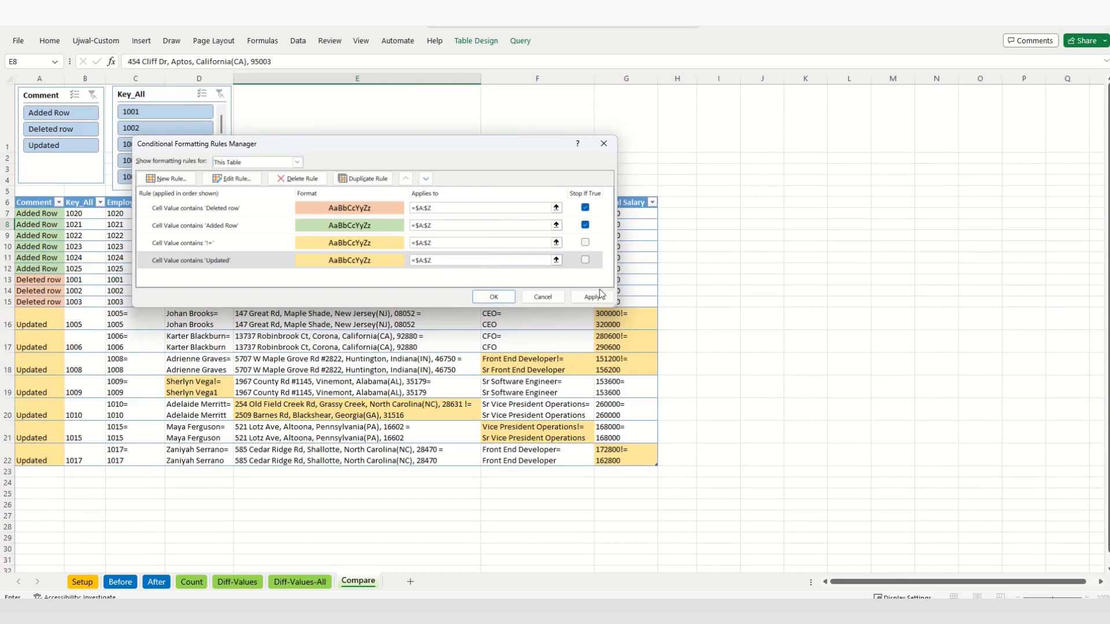
left_click(600, 298)
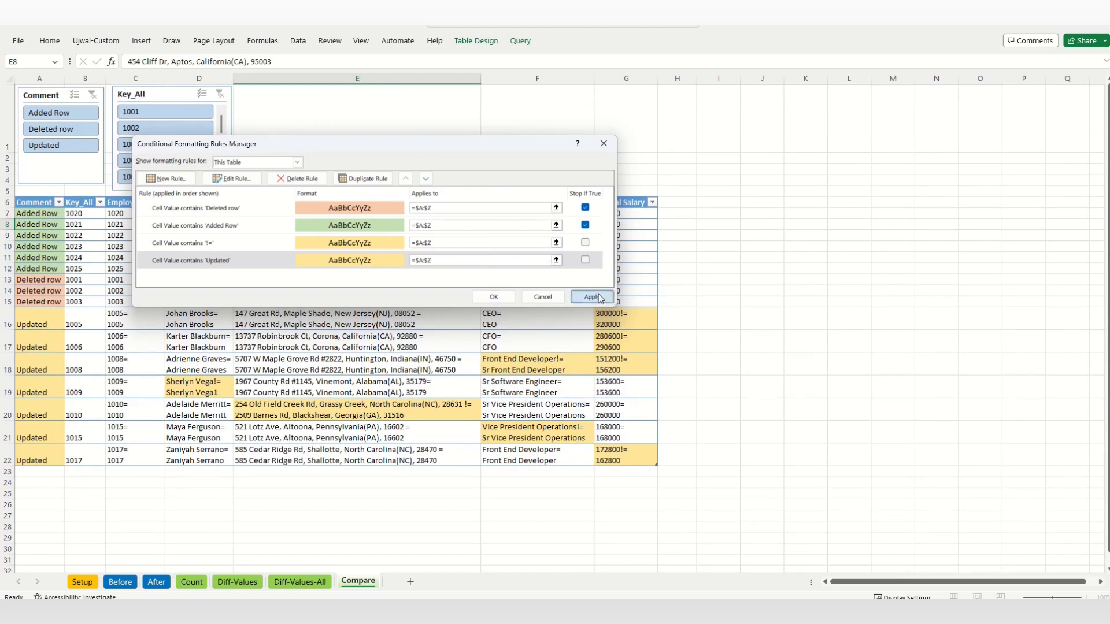
left_click(494, 297)
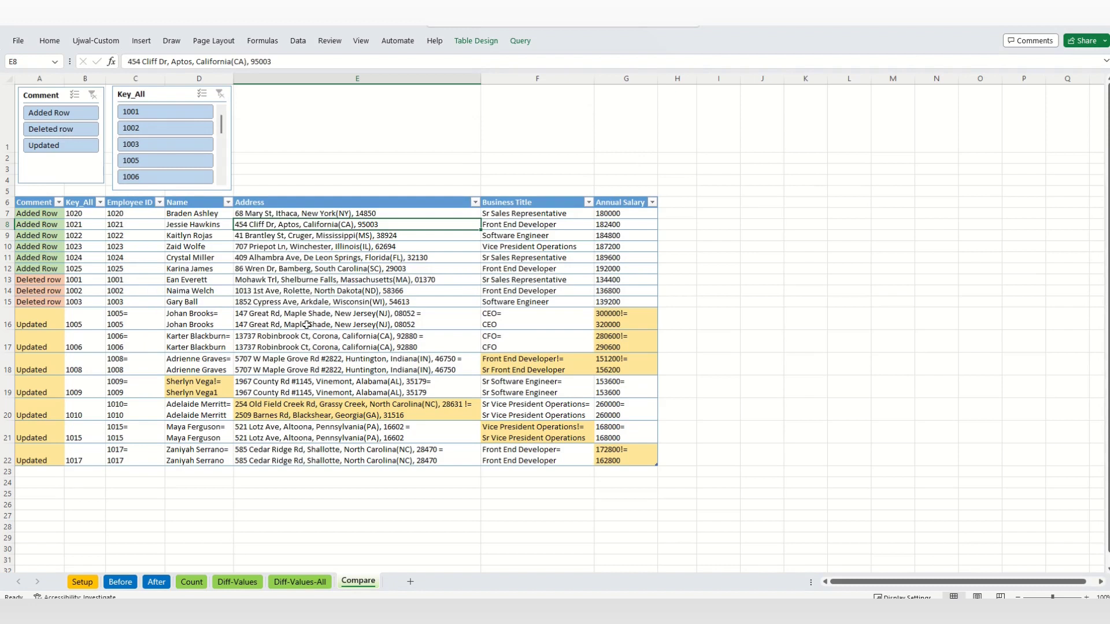
left_click(405, 289)
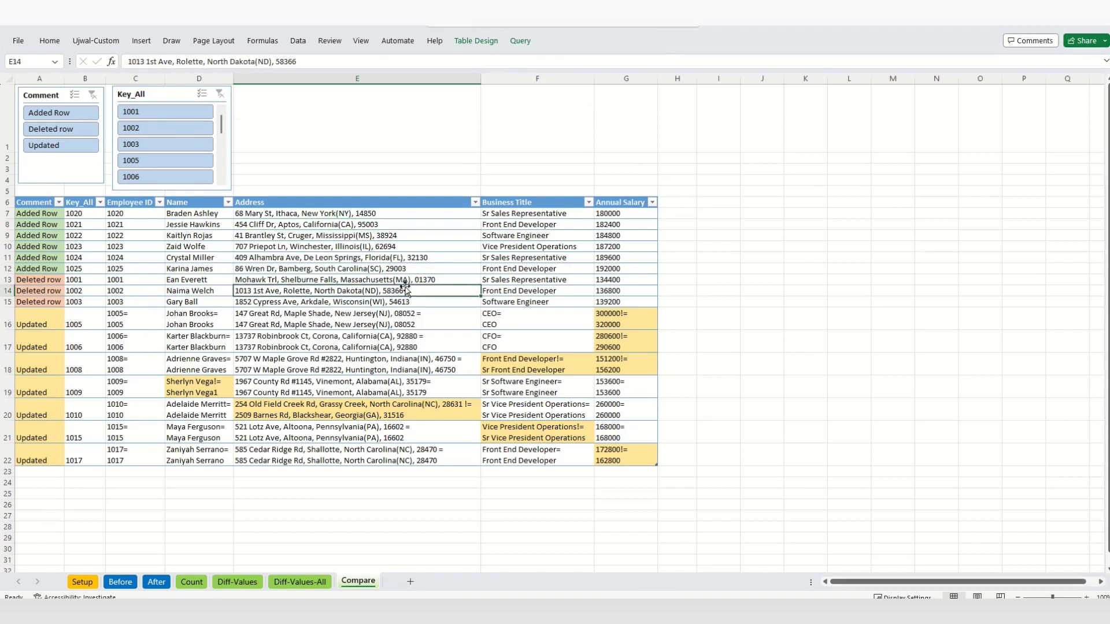